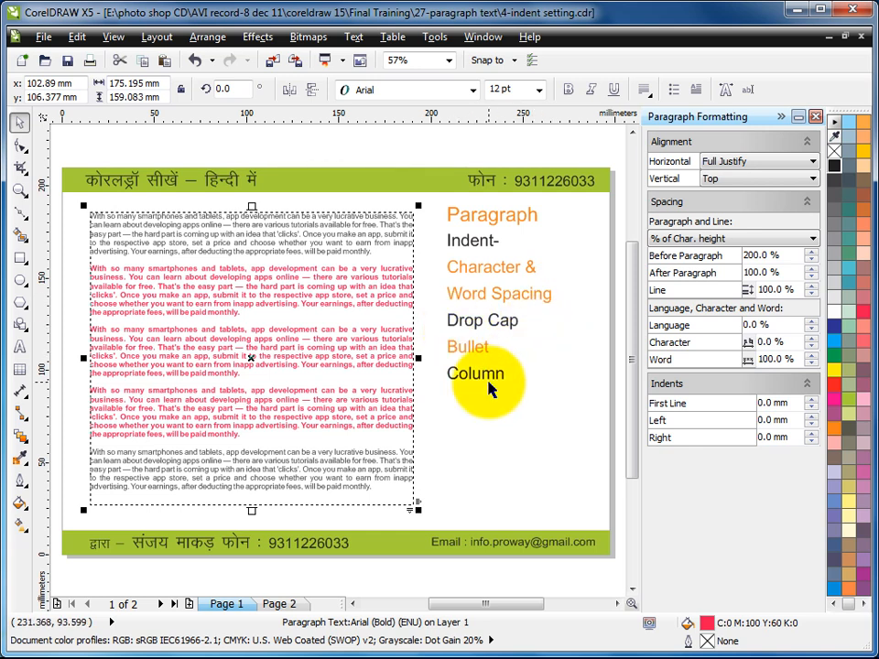
- Select the second paragraph, the first pink one, and set its left and right indents to 20 mm
{"action": "left_click", "coordinate": [464, 435]}
{"action": "left_click", "coordinate": [337, 311]}
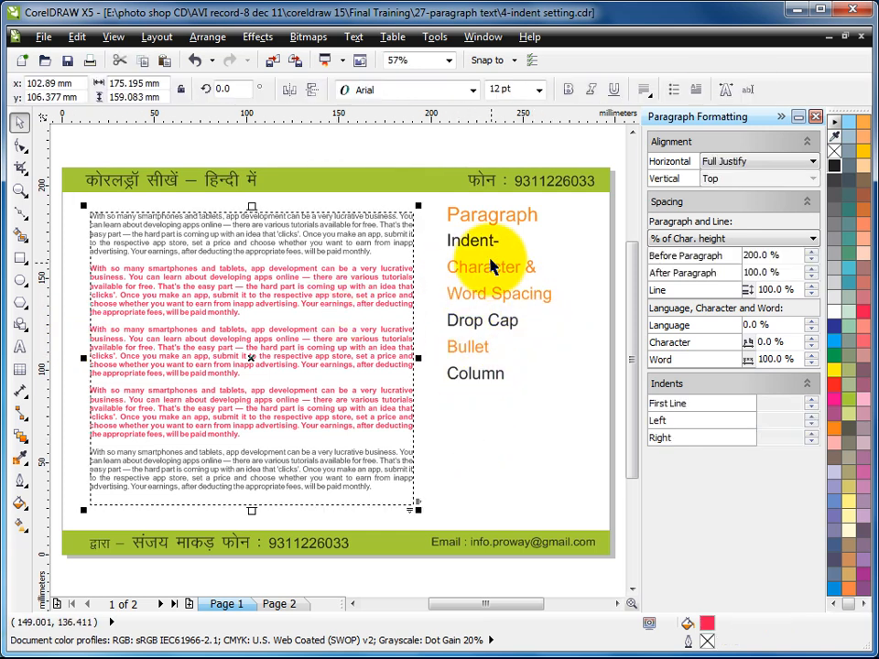
{"action": "left_click", "coordinate": [30, 349]}
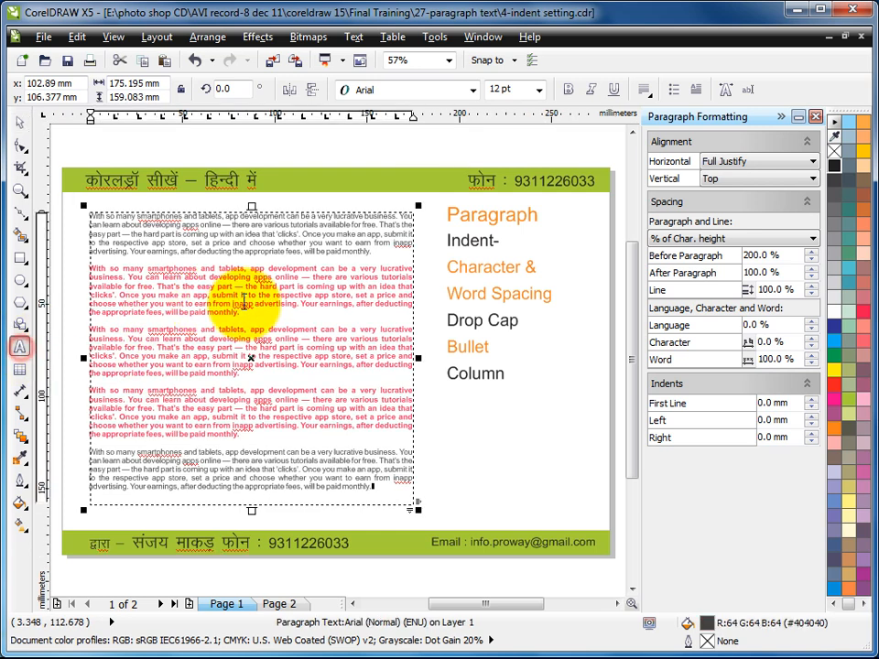
{"action": "left_click_drag", "start_coordinate": [240, 312], "coordinate": [66, 268]}
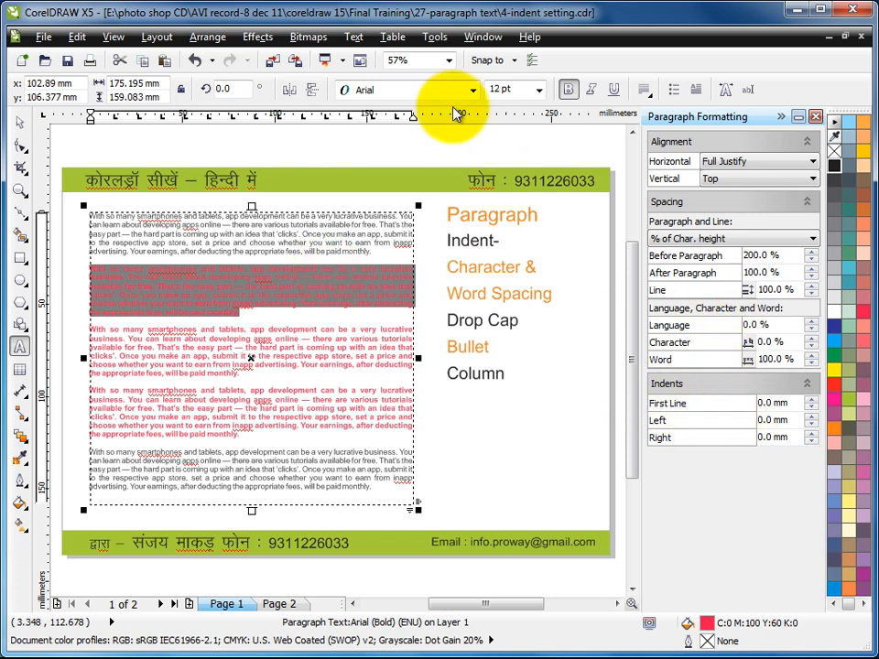
{"action": "left_click", "coordinate": [354, 37]}
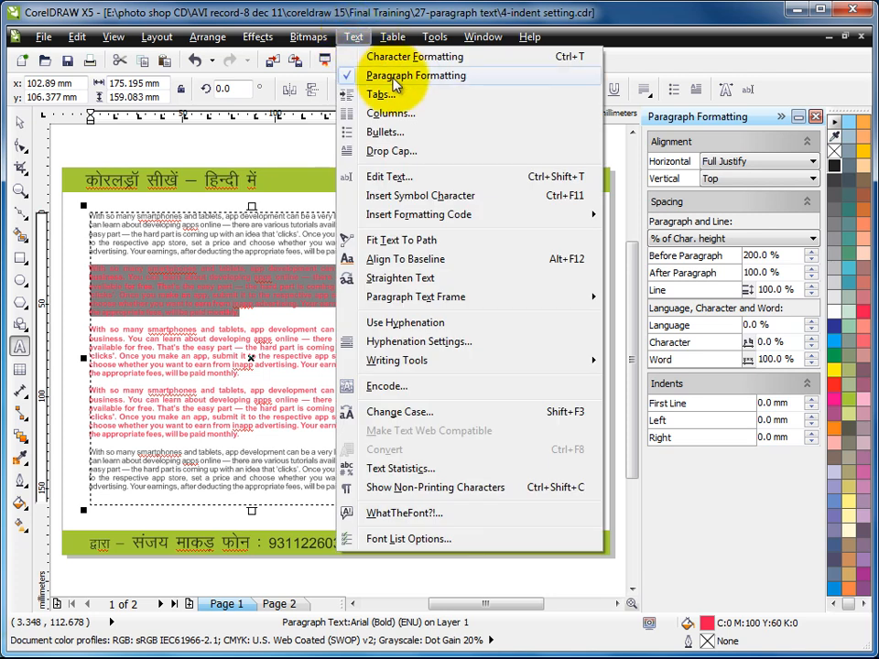
{"action": "left_click", "coordinate": [721, 127]}
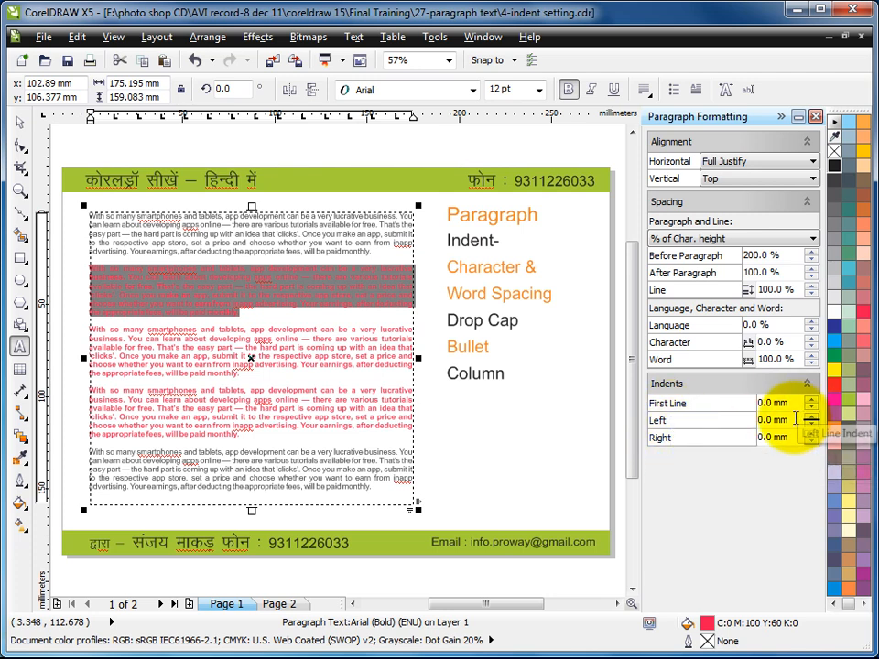
{"action": "left_click", "coordinate": [760, 419]}
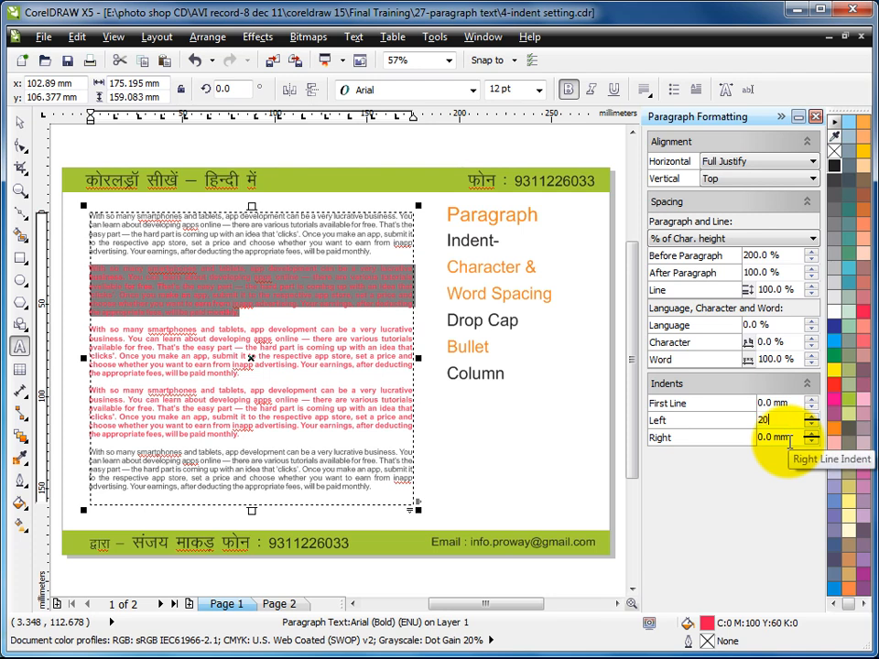
{"action": "left_click", "coordinate": [789, 438]}
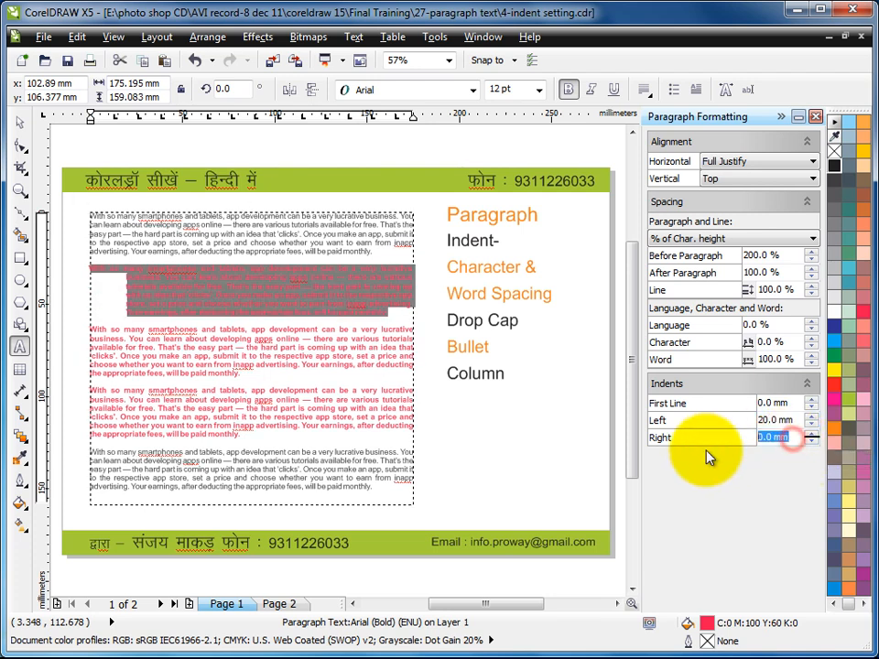
{"action": "type", "text": "20"}
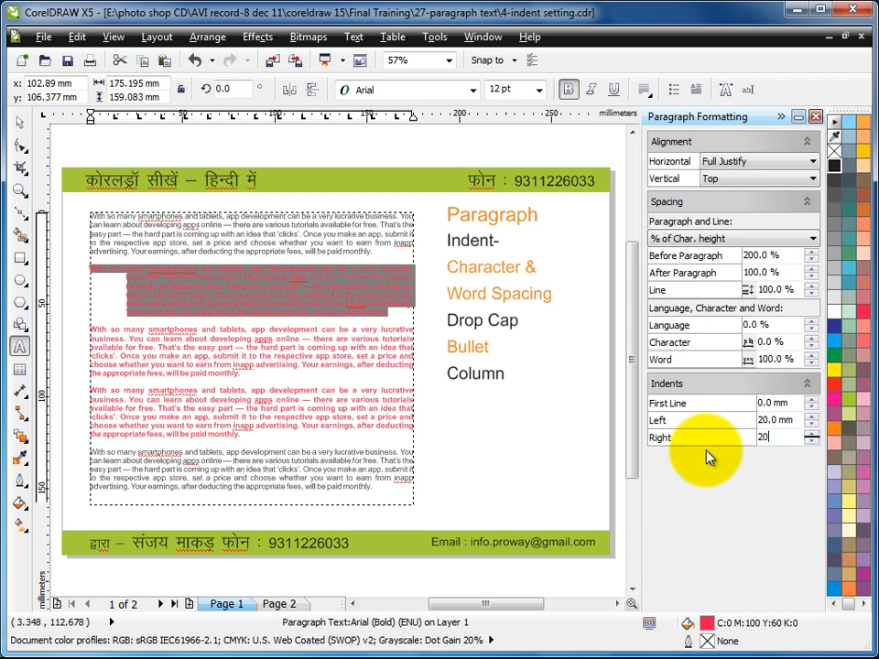
{"action": "left_click", "coordinate": [765, 419]}
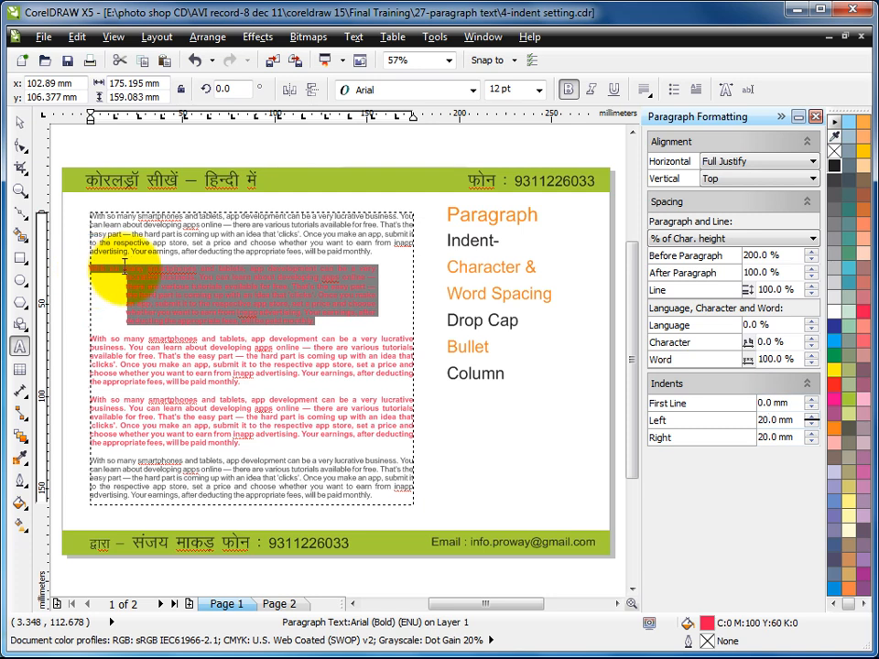
- Set the first-line indent of the selected second paragraph to 20 mm
{"action": "double_click", "coordinate": [771, 403]}
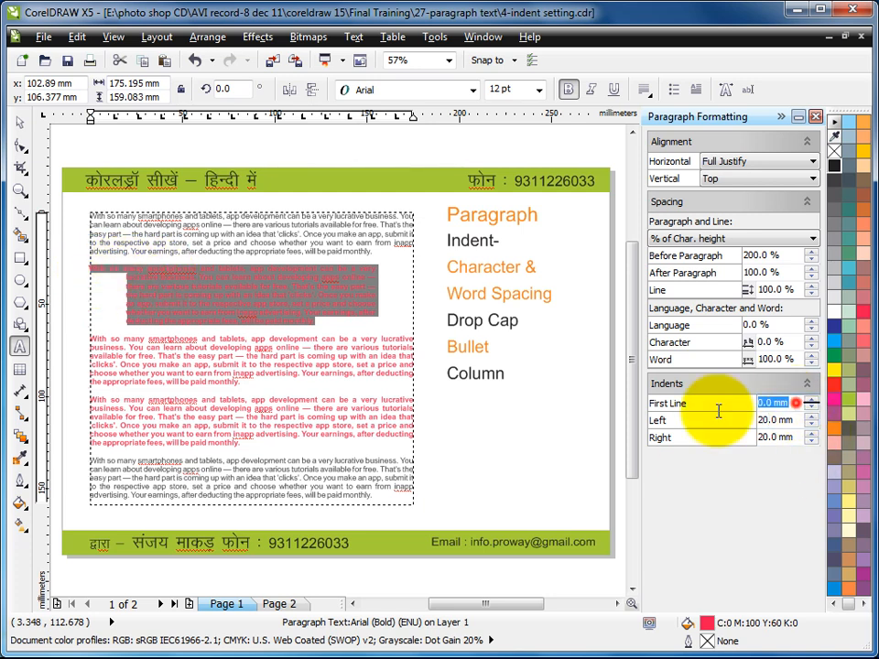
{"action": "type", "text": "20"}
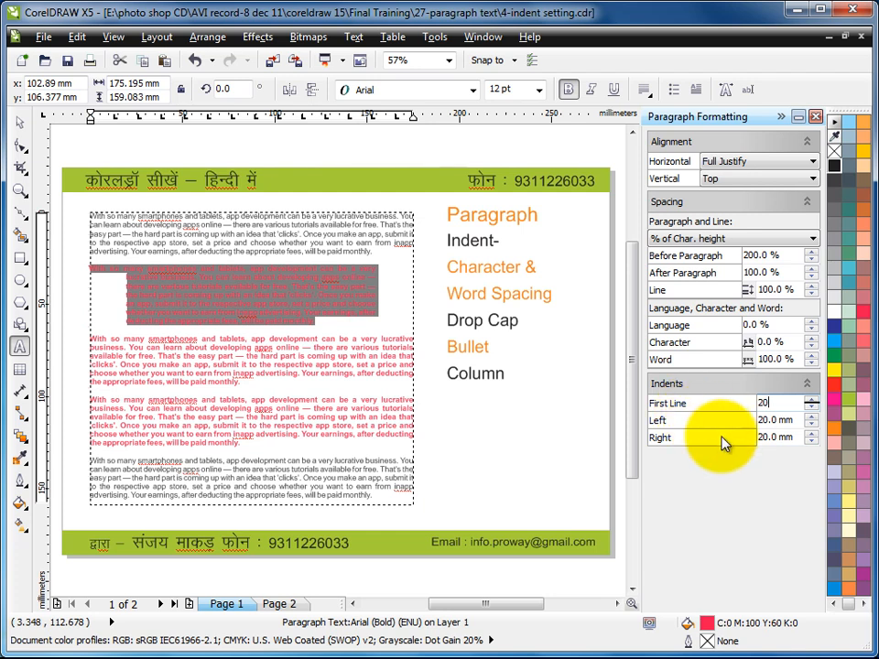
{"action": "key", "text": "Tab"}
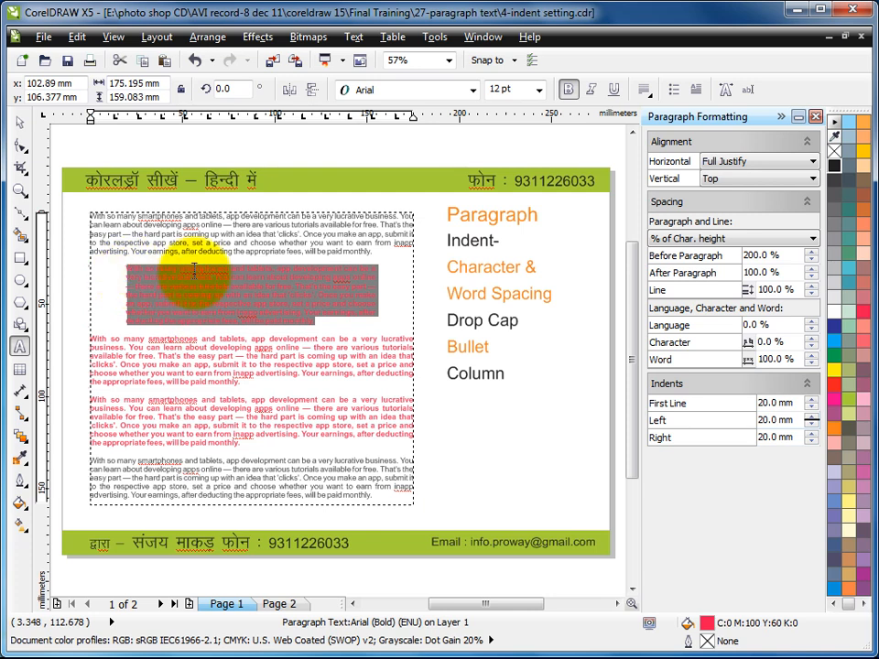
- Increase the first-line indent of the second paragraph to 40 mm
{"action": "double_click", "coordinate": [790, 404]}
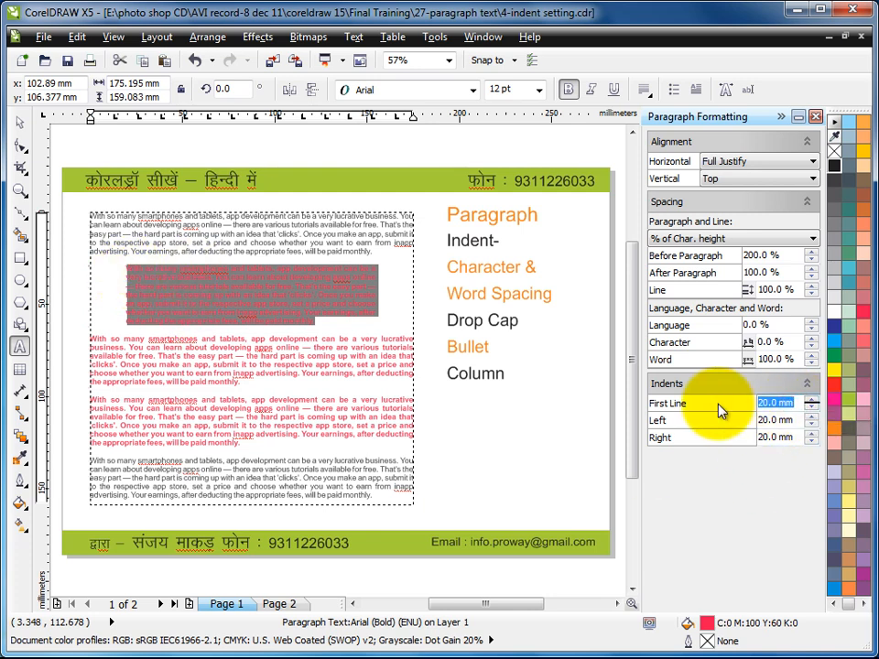
{"action": "type", "text": "40"}
{"action": "left_click", "coordinate": [659, 404]}
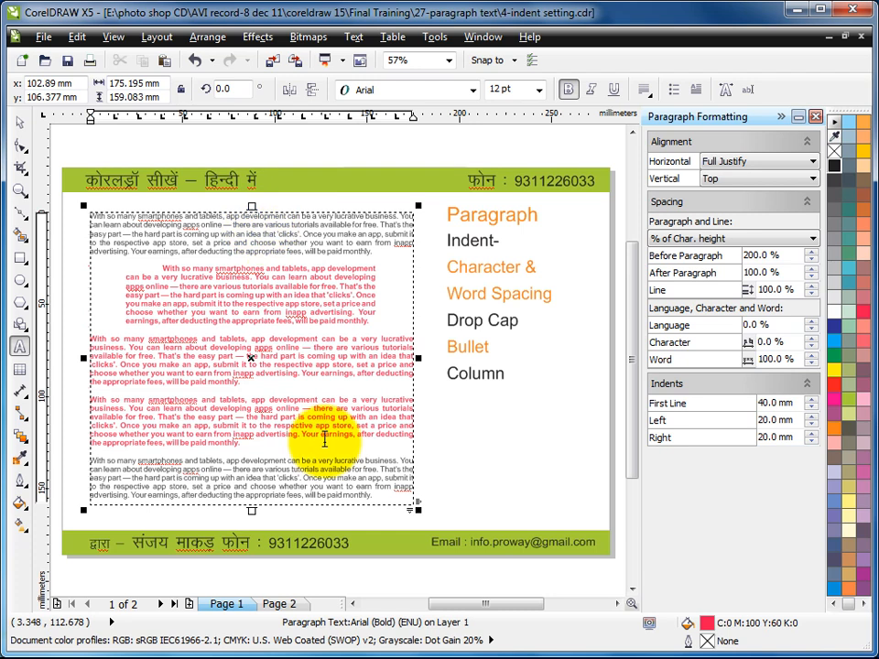
- Select all text in the frame and give every paragraph a first-line indent of 20 mm
{"action": "key", "text": "ctrl+a"}
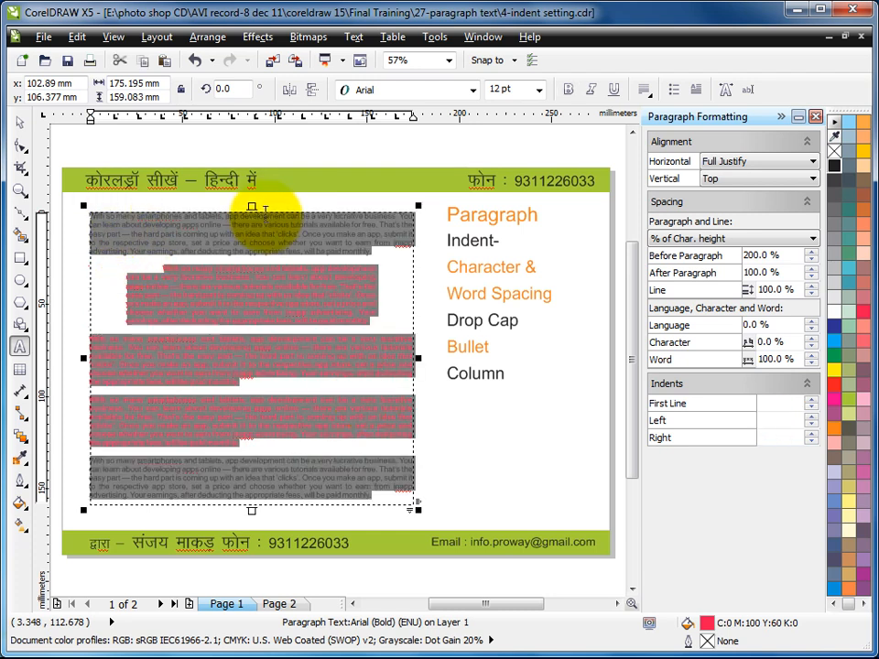
{"action": "left_click", "coordinate": [765, 402]}
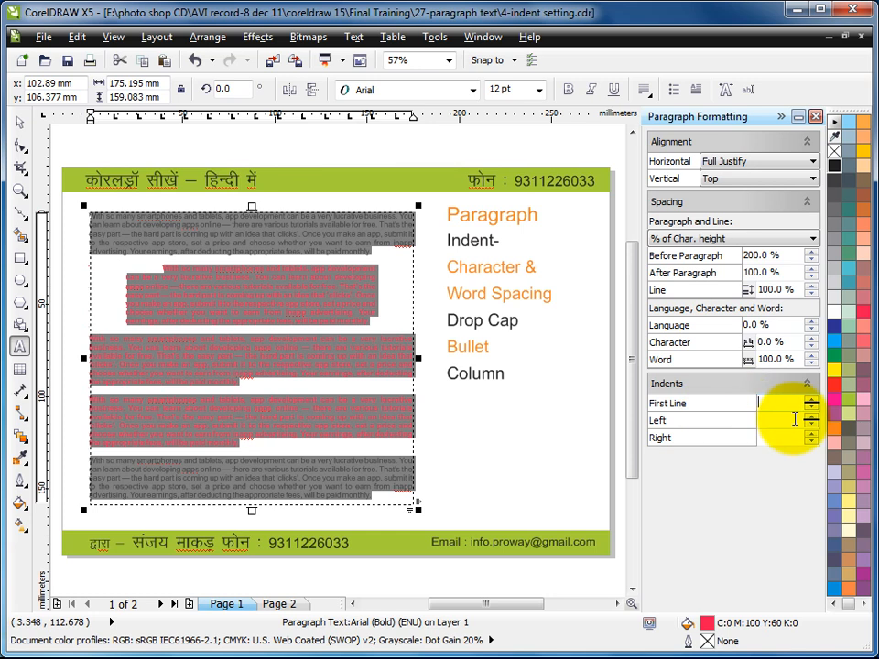
{"action": "type", "text": "20"}
{"action": "key", "text": "Return"}
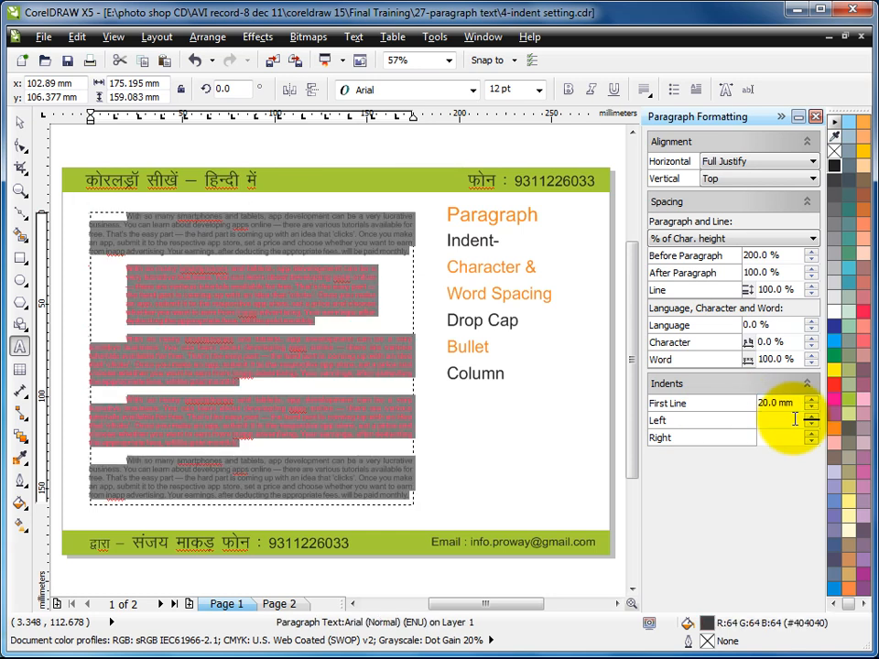
{"action": "left_click", "coordinate": [392, 353]}
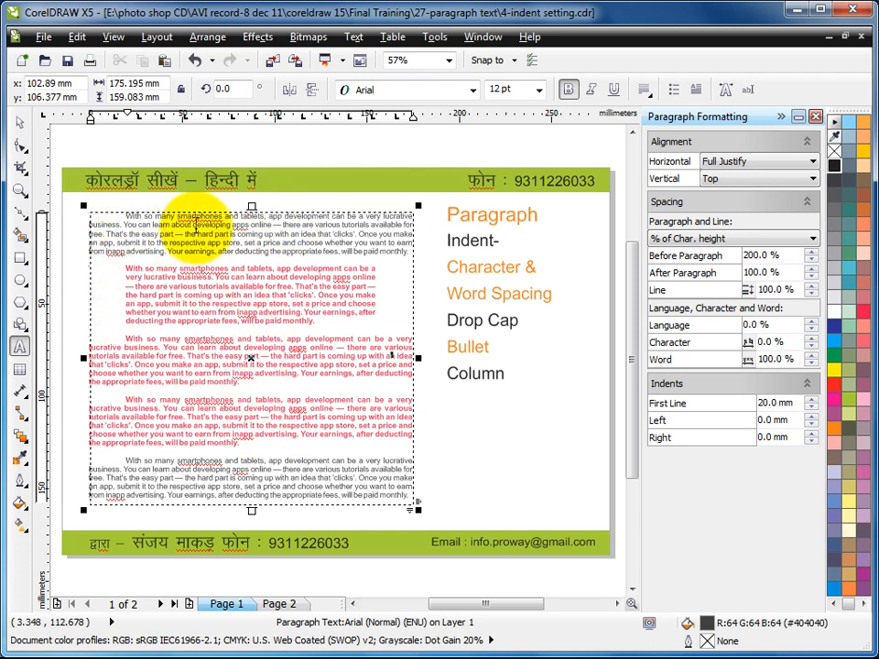
- Set the second paragraph's first-line indent to 40 mm and extend the text frame downward to a height of about 166 mm
{"action": "left_click_drag", "start_coordinate": [117, 272], "coordinate": [319, 311]}
{"action": "left_click_drag", "start_coordinate": [122, 269], "coordinate": [353, 316]}
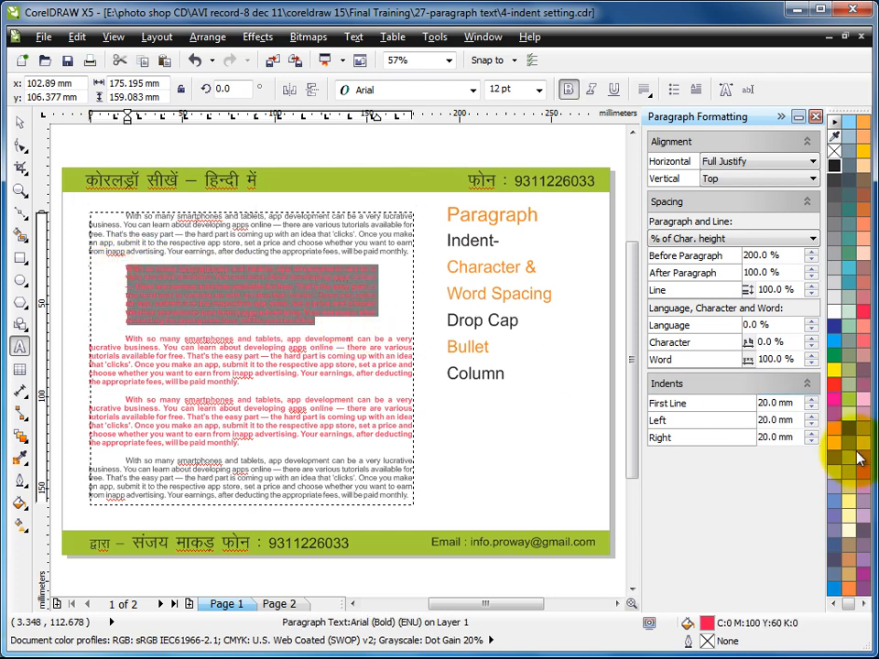
{"action": "left_click", "coordinate": [792, 402]}
{"action": "type", "text": "40"}
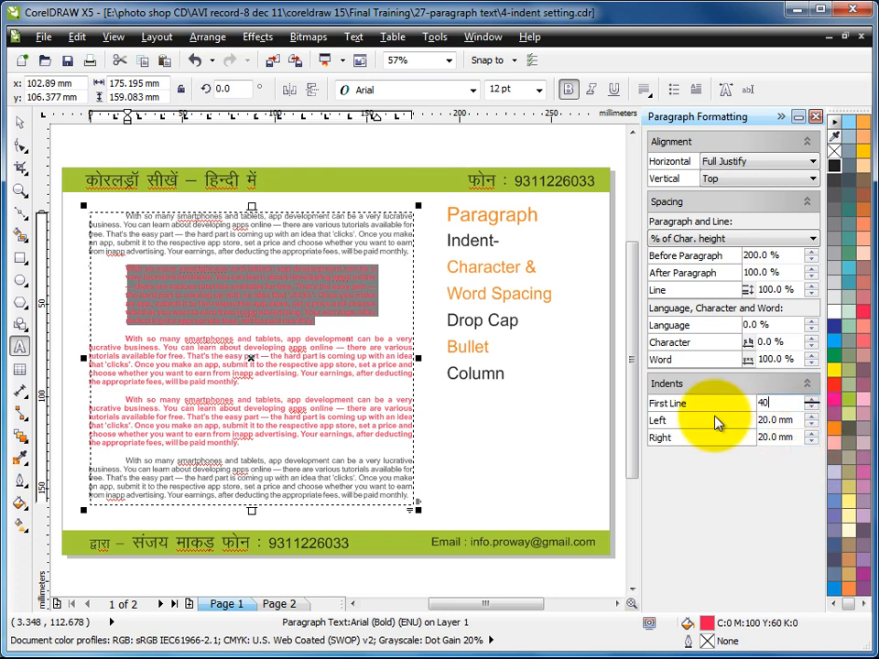
{"action": "key", "text": "Return"}
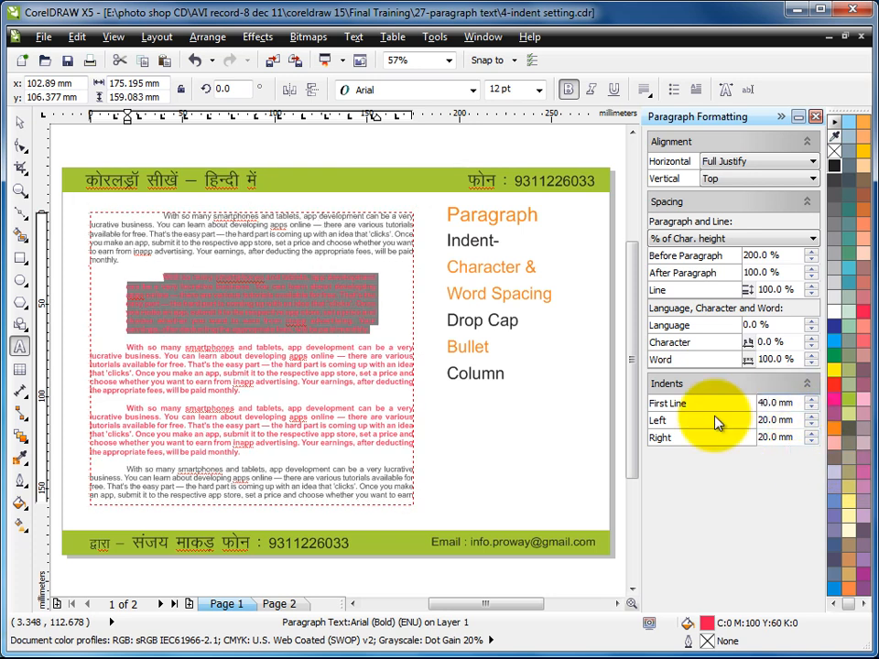
{"action": "left_click", "coordinate": [258, 269]}
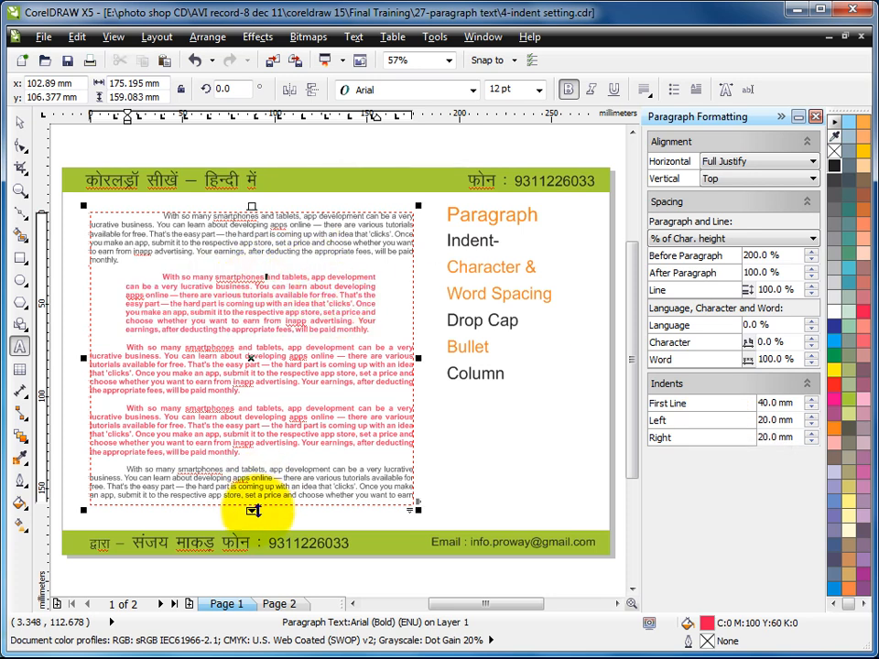
{"action": "left_click_drag", "start_coordinate": [252, 509], "coordinate": [257, 524]}
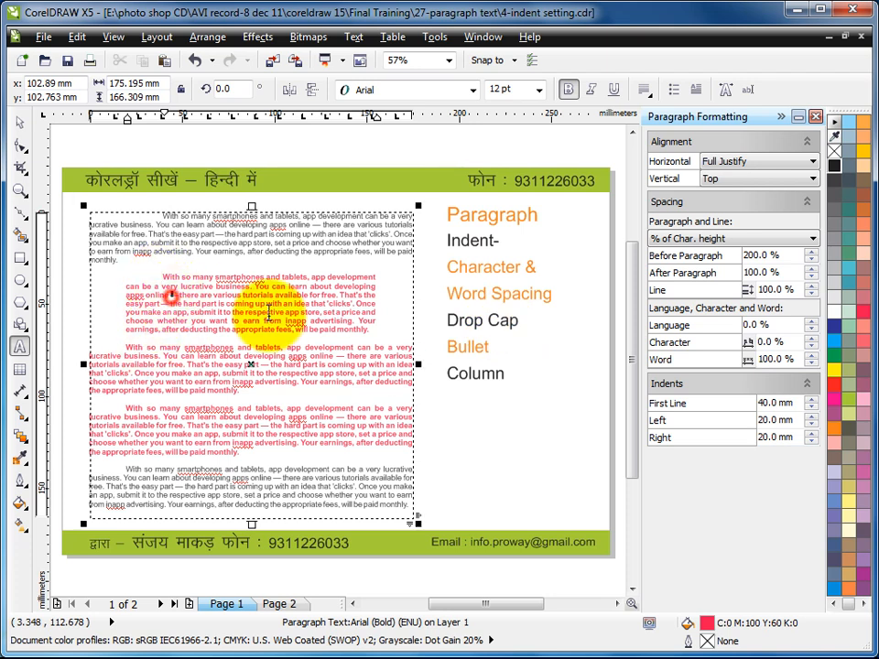
- Select the whole indented pink paragraph and set its character spacing to 20%
{"action": "left_click_drag", "start_coordinate": [162, 287], "coordinate": [375, 327]}
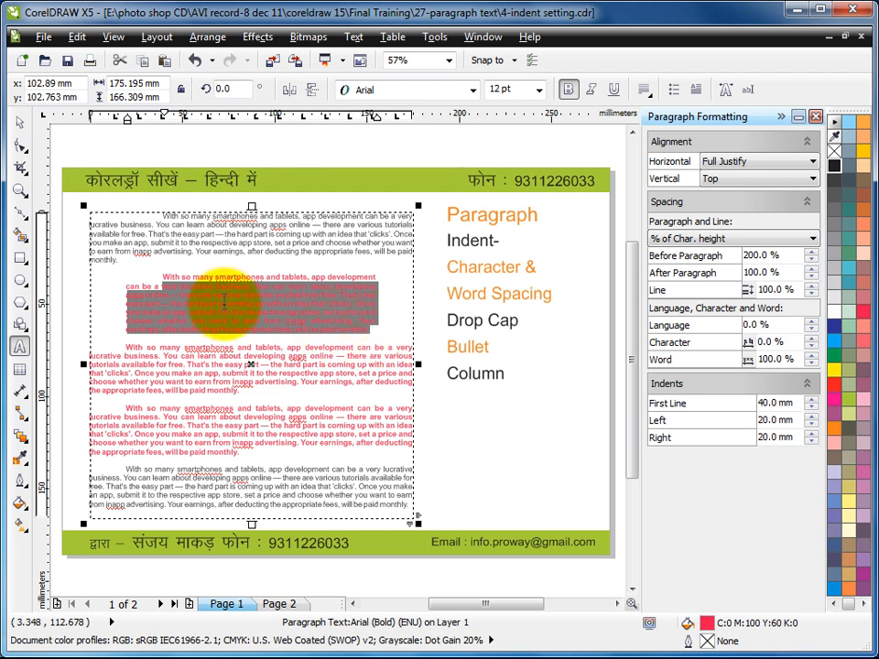
{"action": "left_click", "coordinate": [19, 190]}
{"action": "left_click_drag", "start_coordinate": [110, 258], "coordinate": [471, 353]}
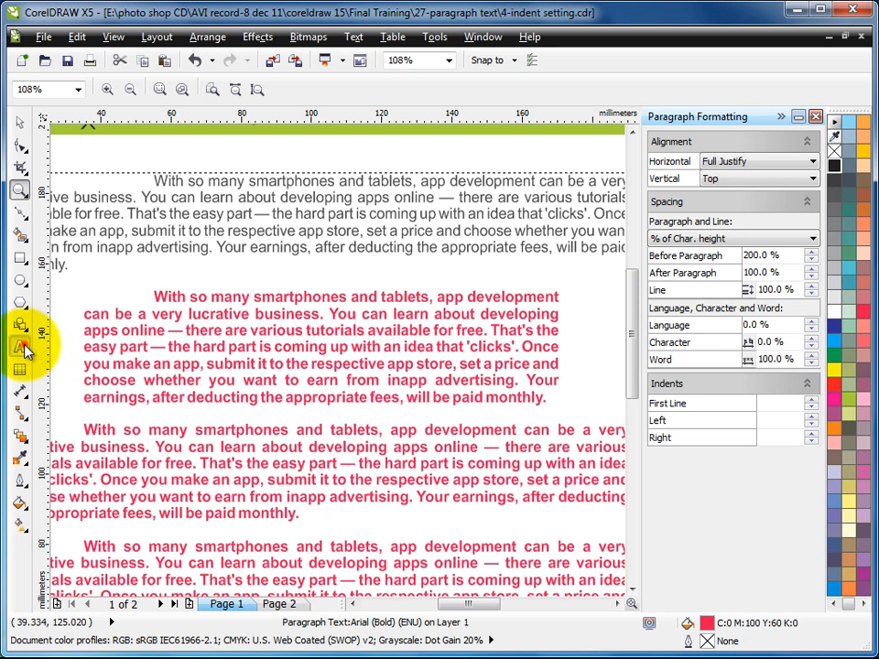
{"action": "left_click", "coordinate": [19, 347]}
{"action": "left_click_drag", "start_coordinate": [153, 300], "coordinate": [540, 405]}
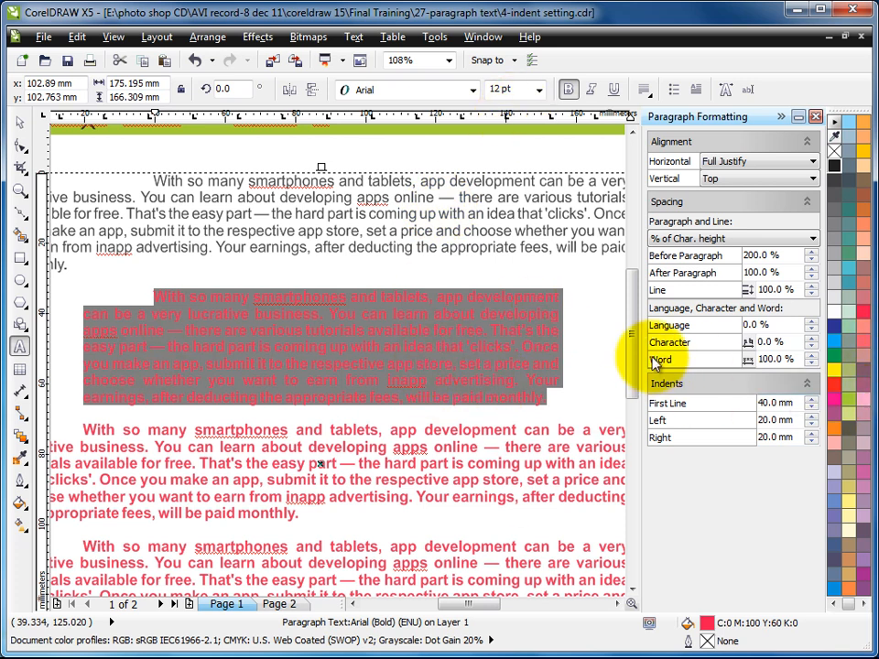
{"action": "left_click", "coordinate": [786, 340]}
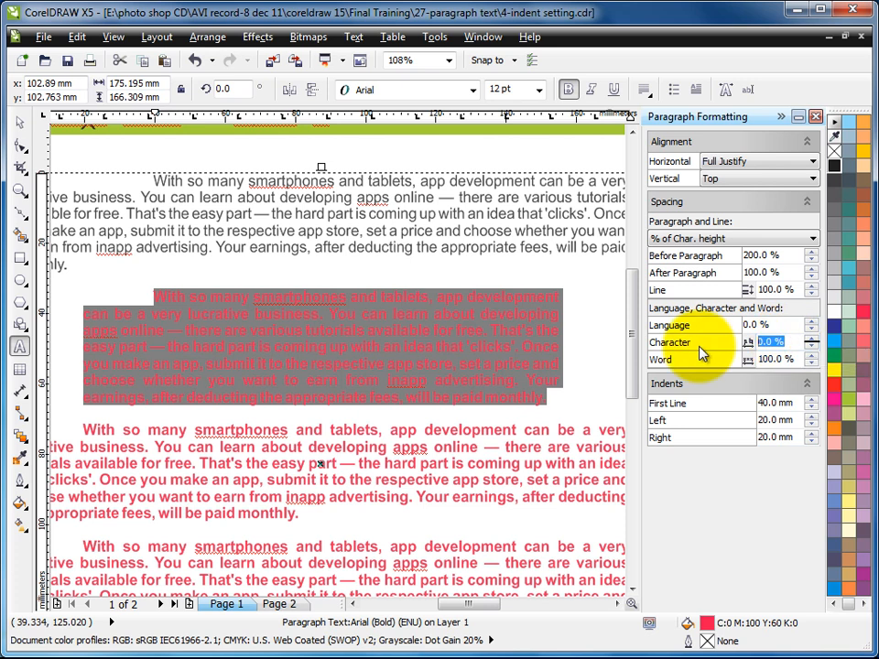
{"action": "type", "text": "20"}
{"action": "key", "text": "Return"}
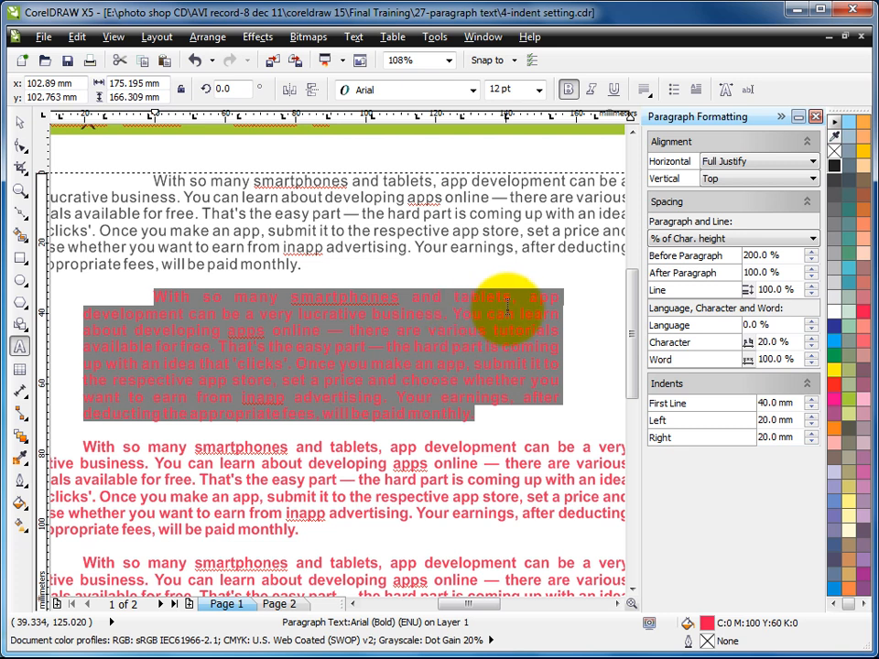
- Reduce the character spacing of the selected paragraph to 10%
{"action": "double_click", "coordinate": [785, 340]}
{"action": "type", "text": "10"}
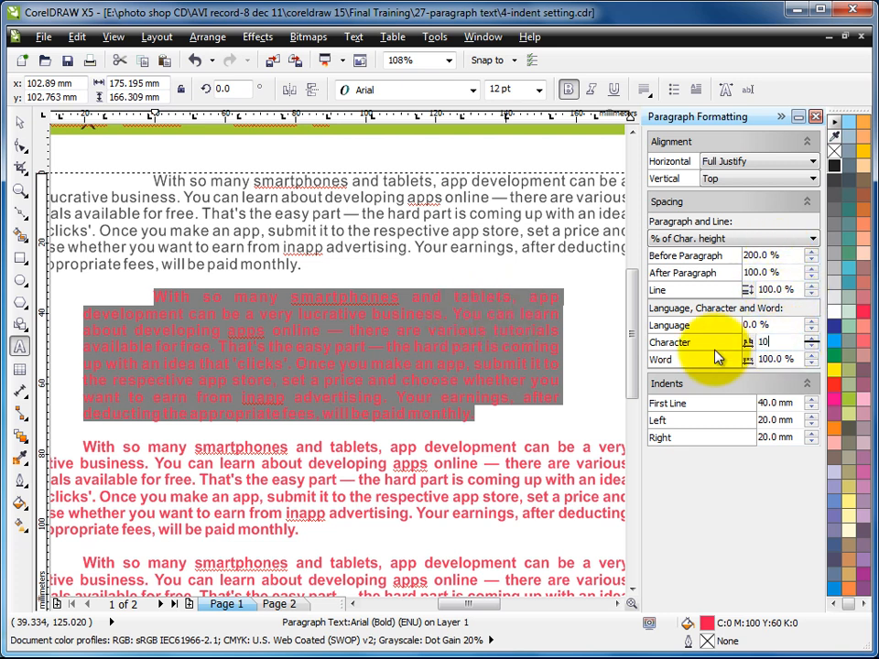
{"action": "key", "text": "Return"}
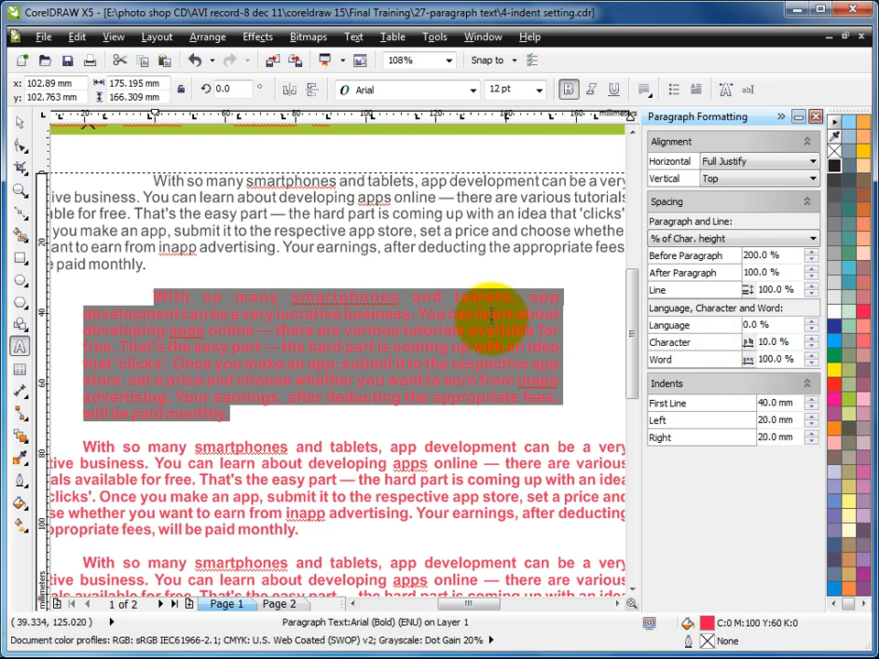
- Set the word spacing of the indented pink paragraph to 120% and clear the text selection
{"action": "double_click", "coordinate": [788, 359]}
{"action": "type", "text": "120"}
{"action": "key", "text": "Return"}
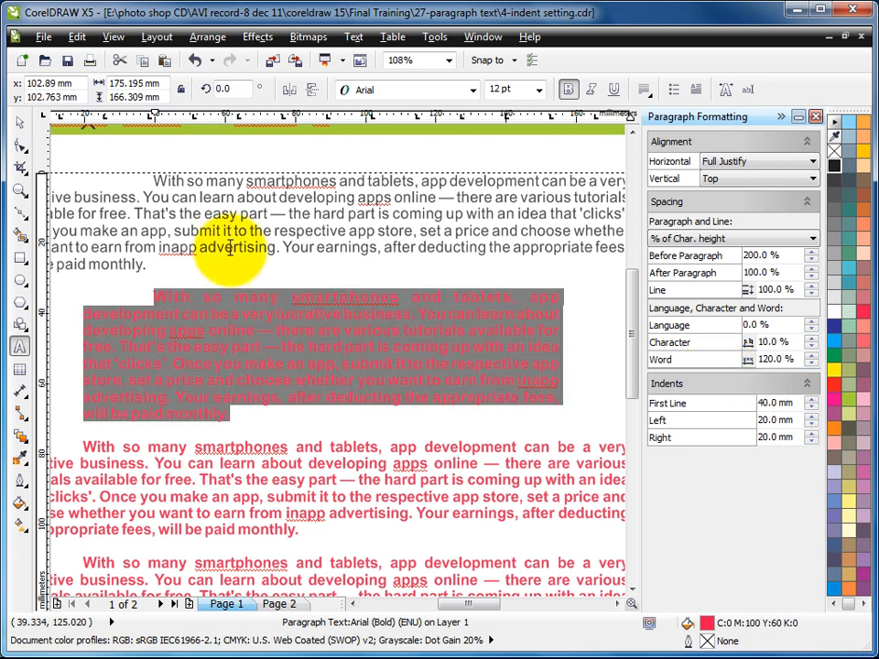
{"action": "left_click", "coordinate": [423, 379]}
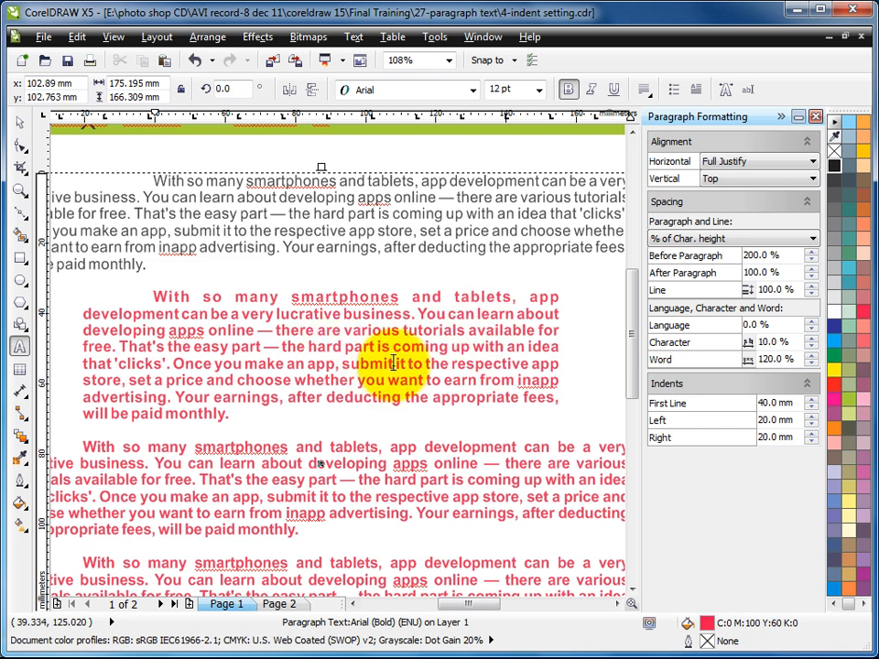
- Select the indented pink paragraph again and set its line spacing to 120%
{"action": "left_click_drag", "start_coordinate": [154, 298], "coordinate": [286, 410]}
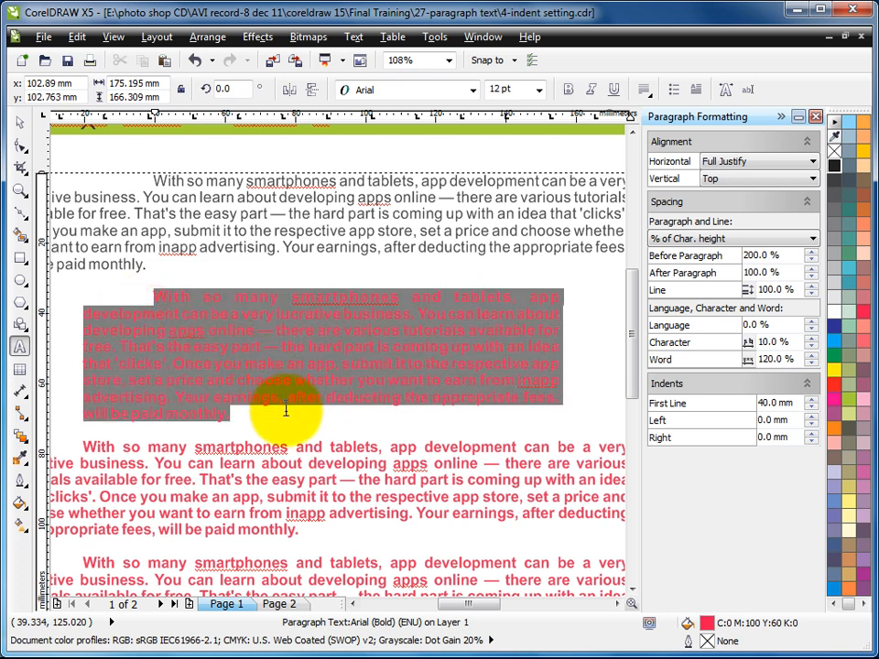
{"action": "left_click", "coordinate": [790, 289]}
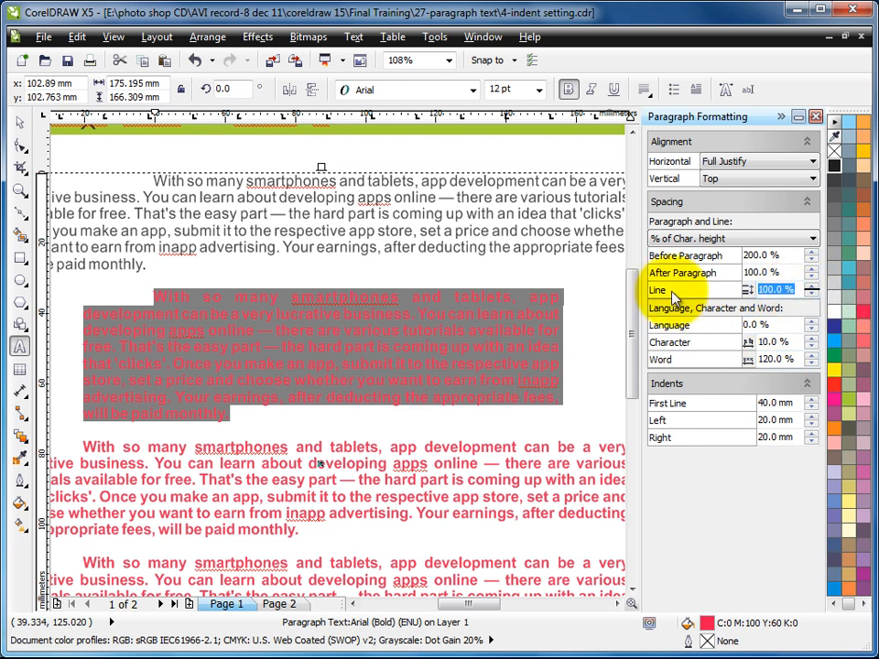
{"action": "type", "text": "120"}
{"action": "key", "text": "Return"}
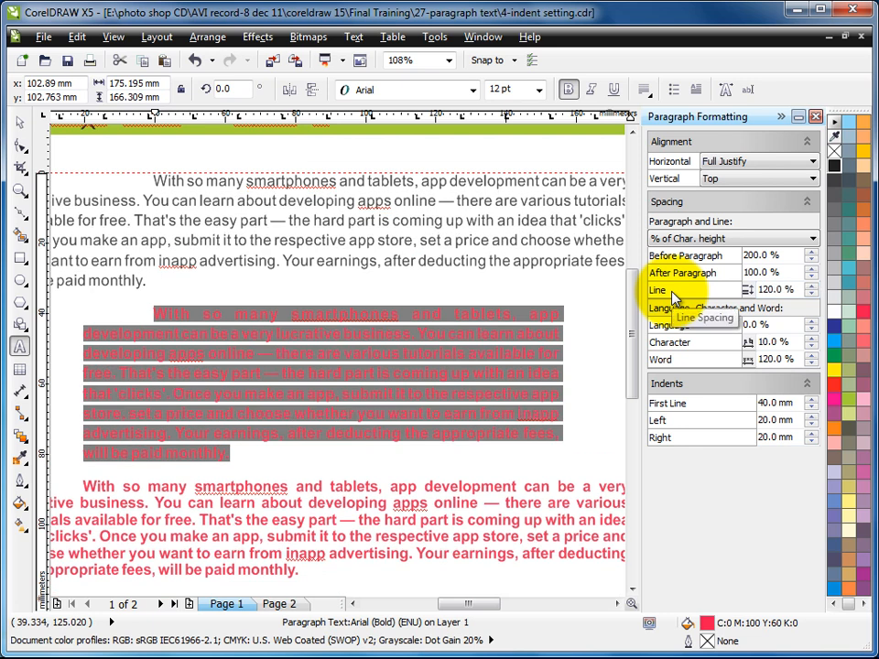
- Widen the paragraph text frame to about 184 mm and move it up by about 5 mm
{"action": "left_click", "coordinate": [19, 122]}
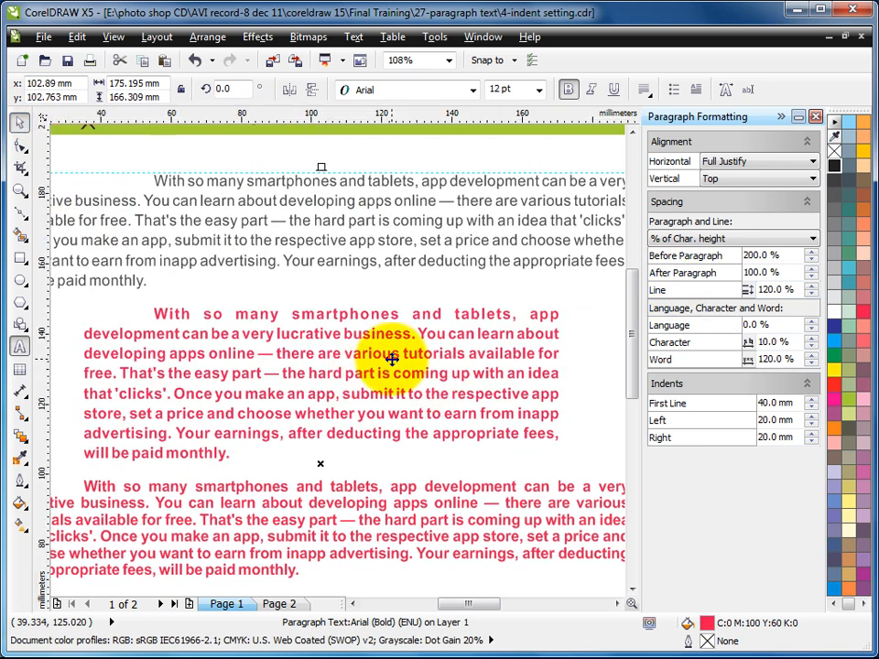
{"action": "scroll", "coordinate": [391, 360], "scroll_direction": "down", "scroll_amount": 2}
{"action": "key", "text": "F2"}
{"action": "left_click_drag", "start_coordinate": [282, 289], "coordinate": [553, 492]}
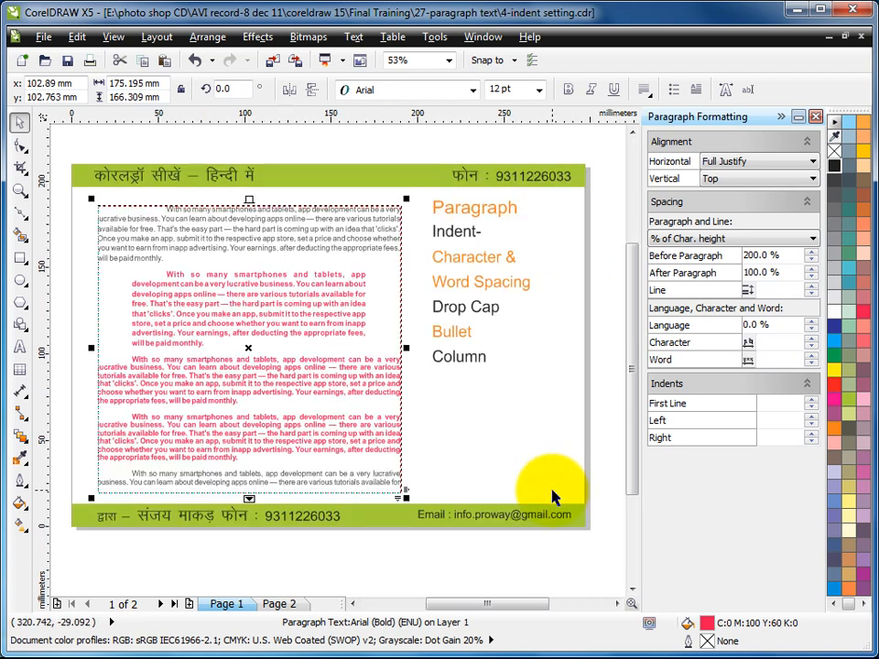
{"action": "mouse_move", "coordinate": [406, 348]}
{"action": "left_mouse_down"}
{"action": "mouse_move", "coordinate": [401, 353]}
{"action": "mouse_move", "coordinate": [422, 349]}
{"action": "left_mouse_up"}
{"action": "mouse_move", "coordinate": [314, 362]}
{"action": "left_mouse_down"}
{"action": "mouse_move", "coordinate": [324, 359]}
{"action": "mouse_move", "coordinate": [316, 355]}
{"action": "left_mouse_up"}
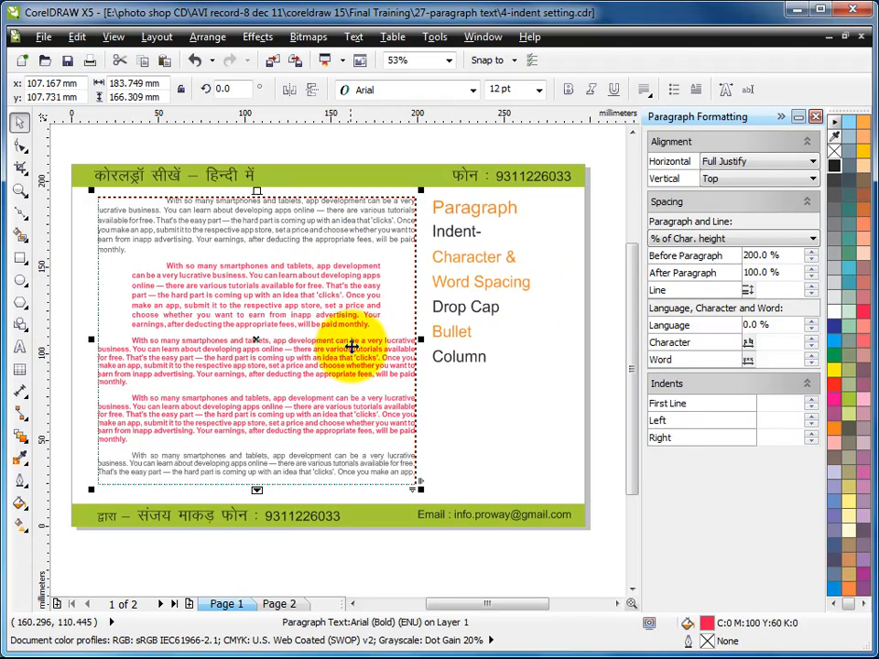
- Turn on a drop cap for the second pink paragraph
{"action": "left_click", "coordinate": [213, 307]}
{"action": "left_click", "coordinate": [20, 347]}
{"action": "left_click", "coordinate": [125, 338]}
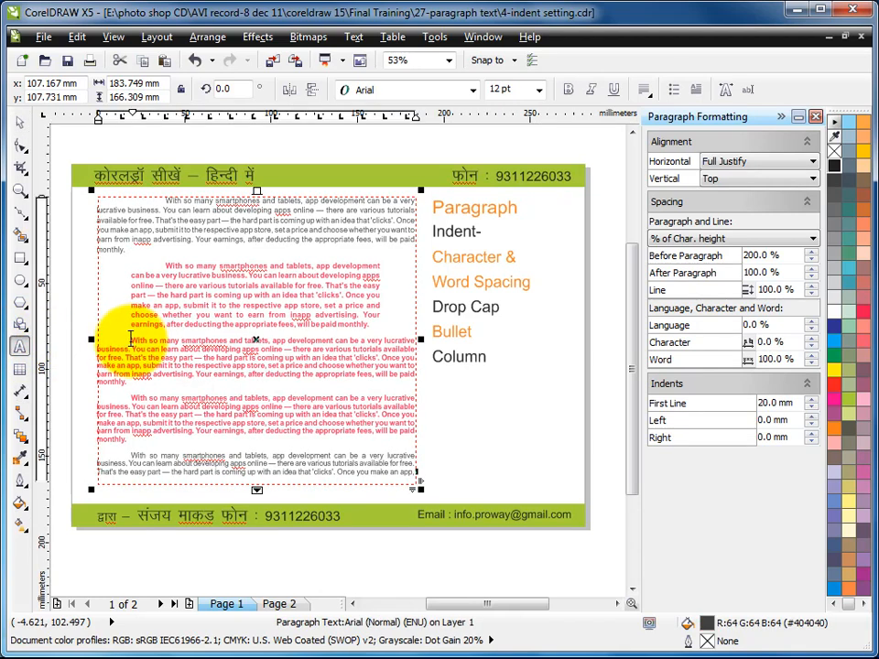
{"action": "double_click", "coordinate": [135, 340]}
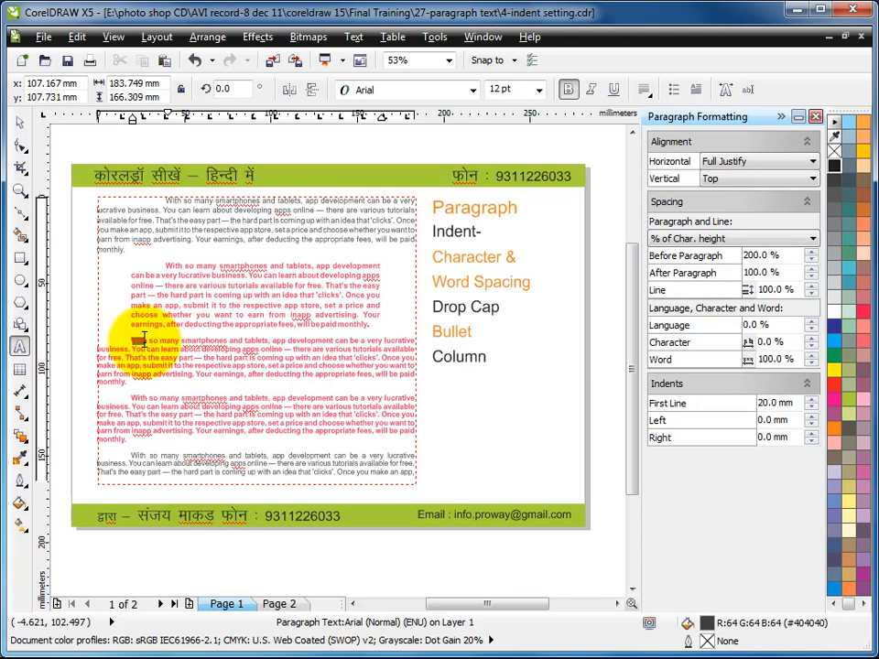
{"action": "left_click", "coordinate": [187, 349]}
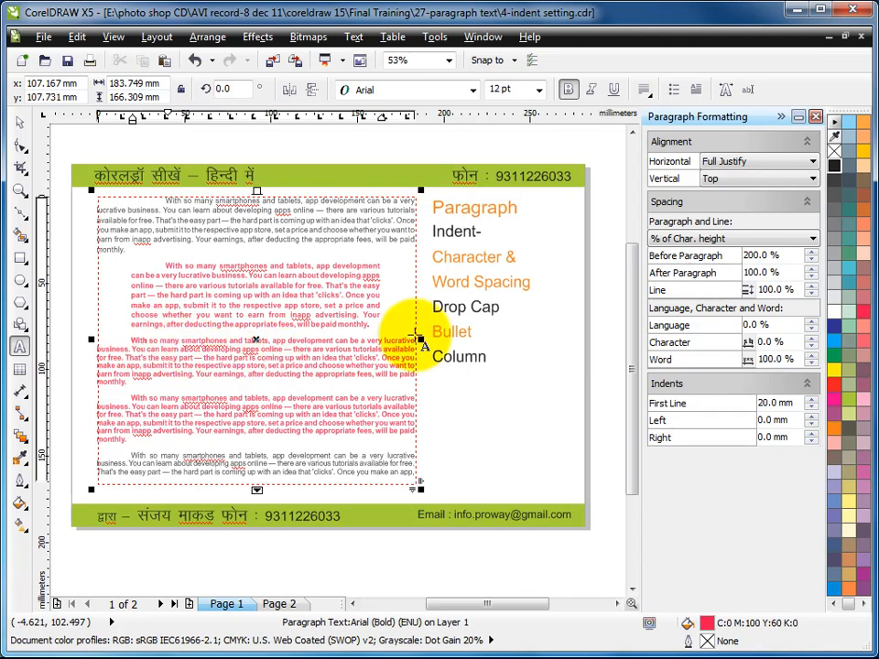
{"action": "left_click", "coordinate": [355, 37]}
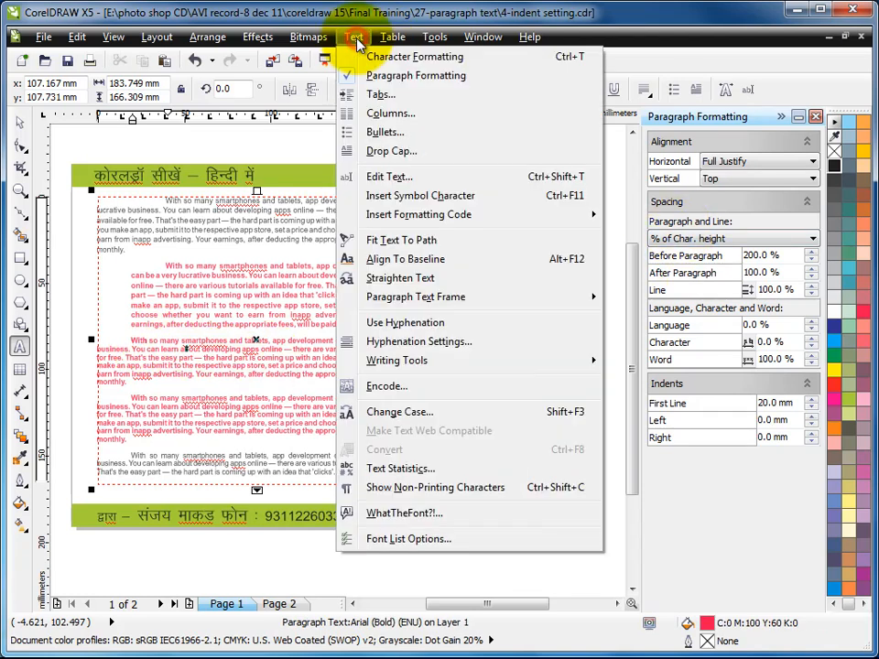
{"action": "left_click", "coordinate": [390, 154]}
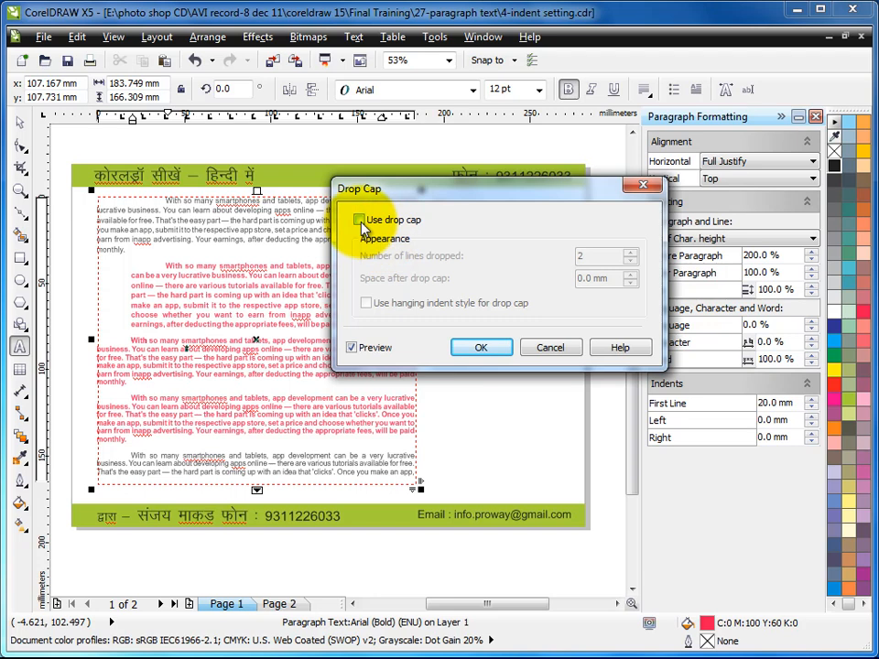
{"action": "left_click", "coordinate": [361, 220]}
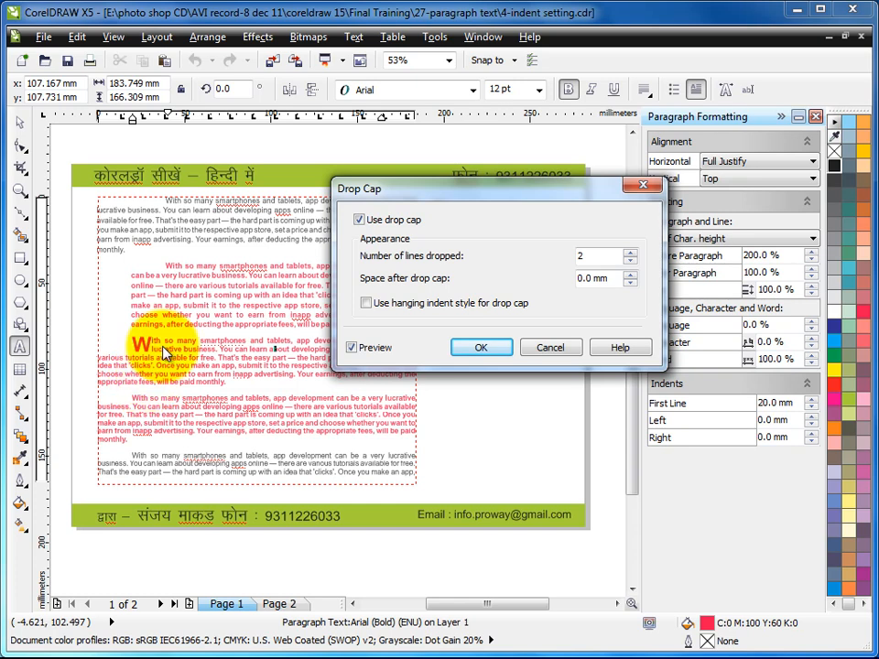
- Set the drop cap's number of lines dropped to 3
{"action": "left_click_drag", "start_coordinate": [597, 255], "coordinate": [528, 256]}
{"action": "type", "text": "3"}
{"action": "left_click", "coordinate": [609, 280]}
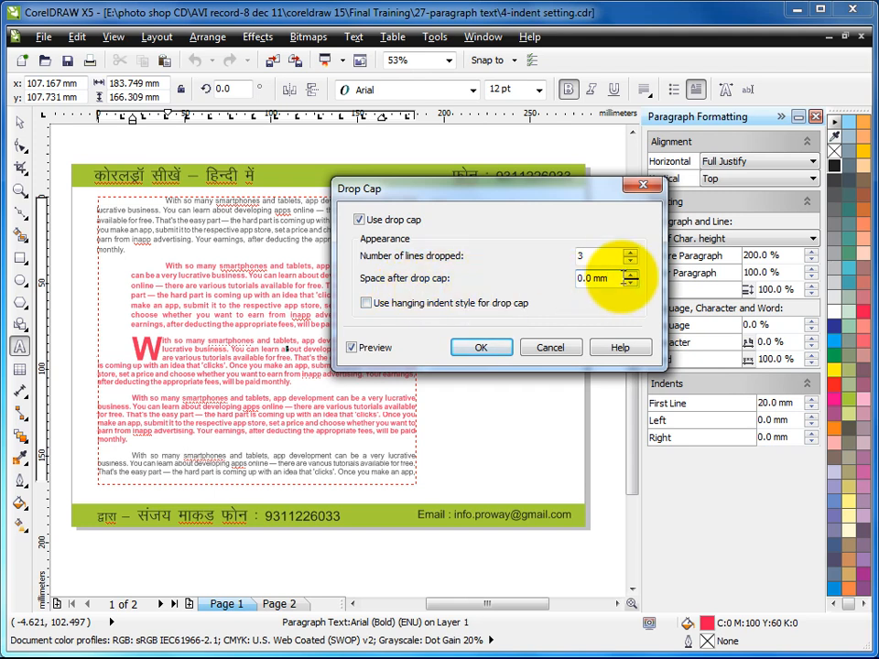
- Try a space of 5 mm after the drop cap and reset that space to 0 mm
{"action": "double_click", "coordinate": [617, 277]}
{"action": "type", "text": "5"}
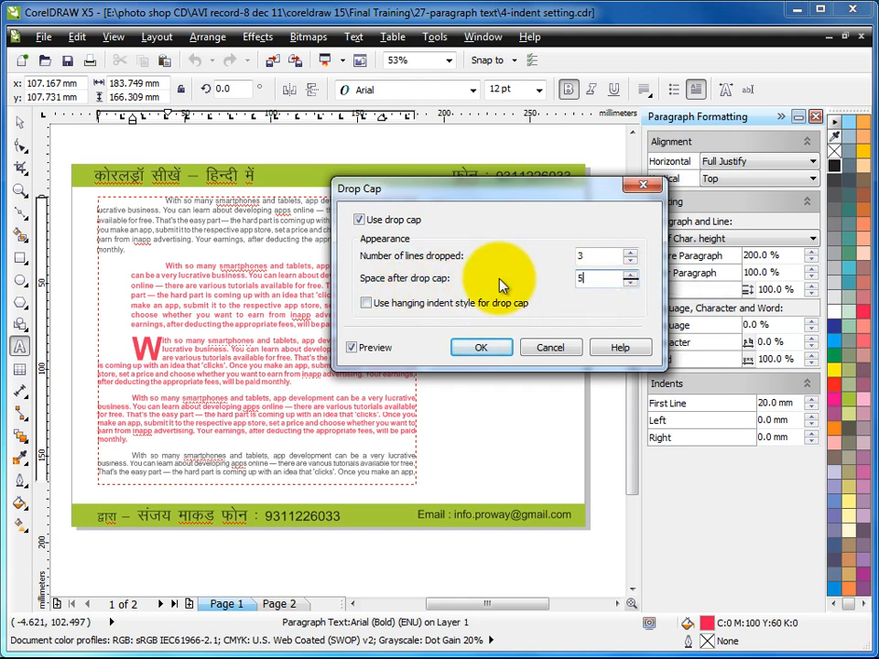
{"action": "left_click", "coordinate": [588, 256]}
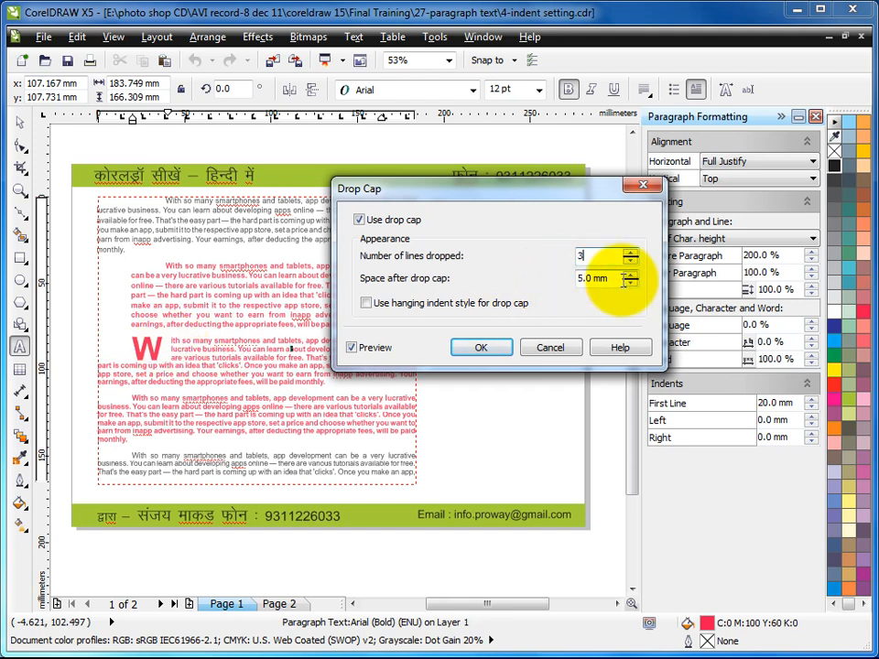
{"action": "double_click", "coordinate": [597, 277]}
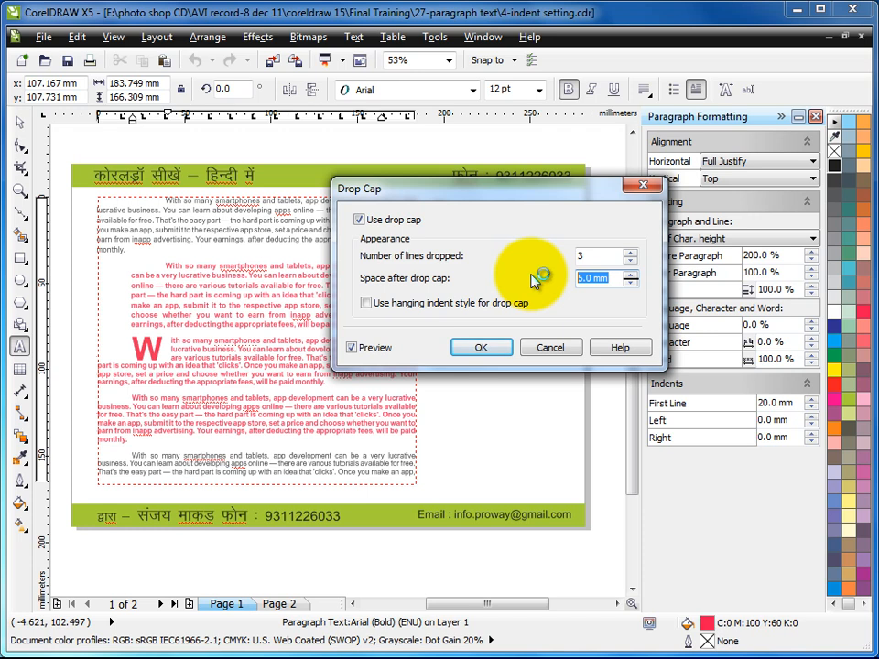
{"action": "type", "text": "0"}
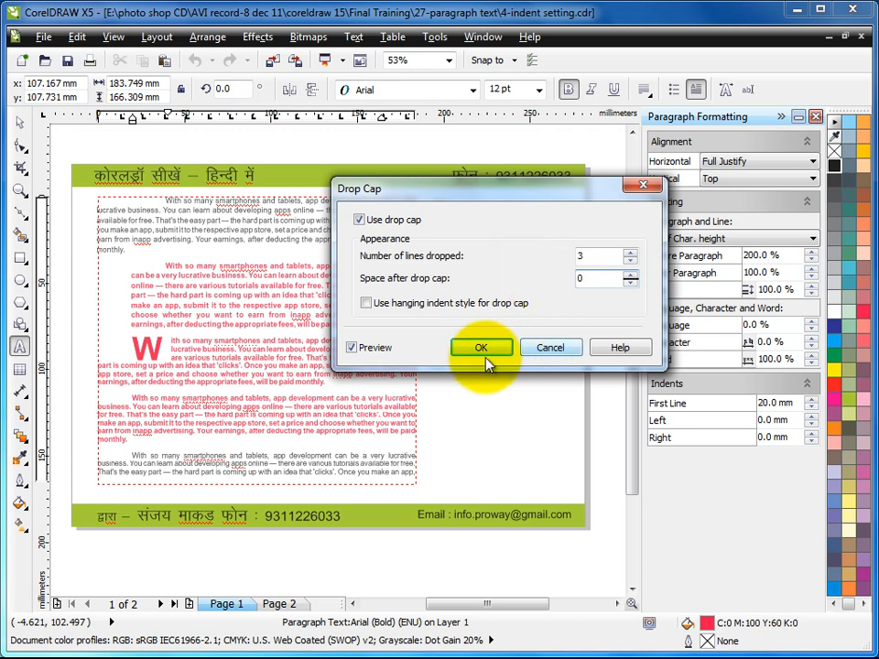
{"action": "left_click", "coordinate": [604, 255]}
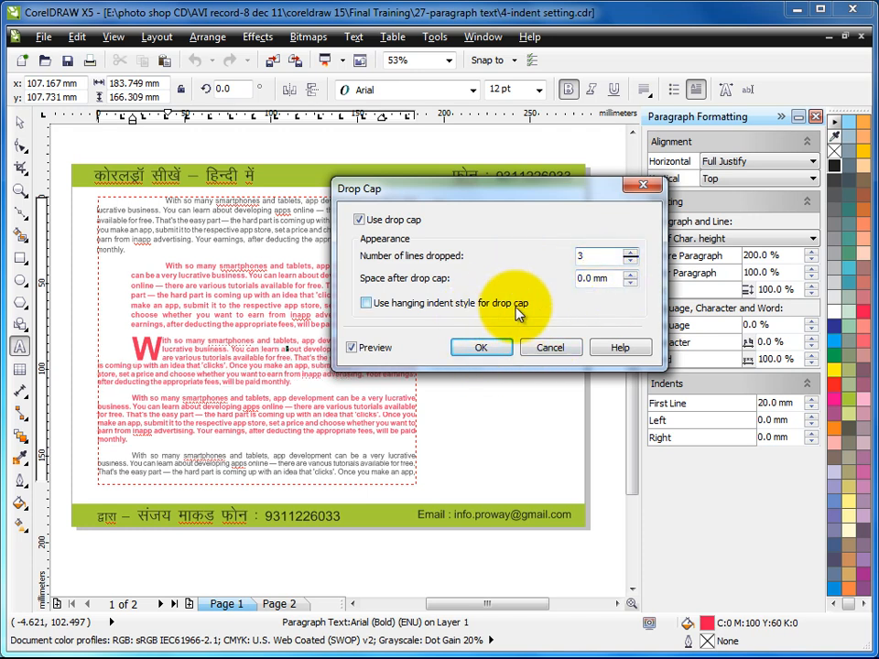
- Try the hanging indent style for the drop cap, switch it off again and apply the drop cap settings
{"action": "left_click", "coordinate": [366, 305]}
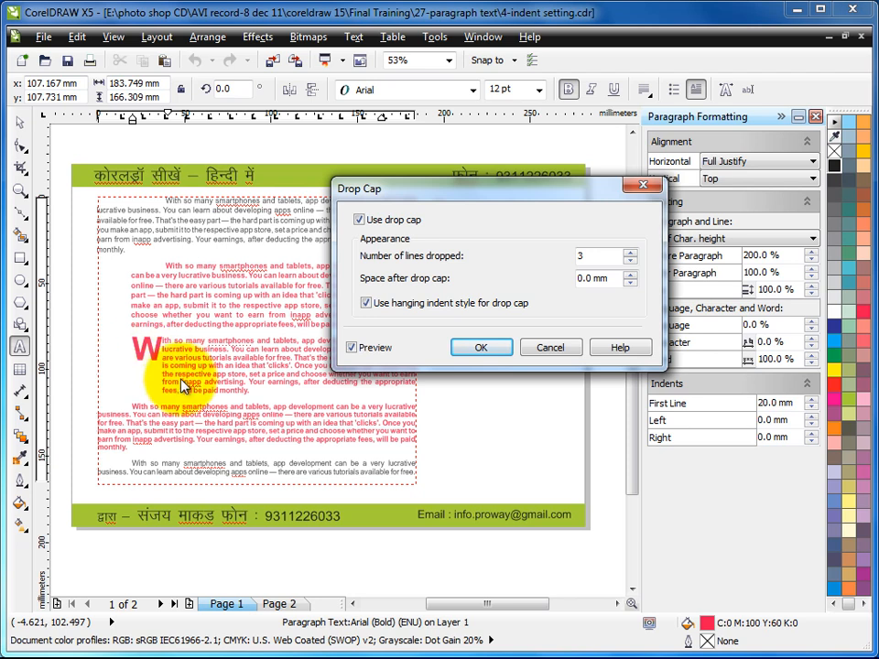
{"action": "left_click", "coordinate": [367, 303]}
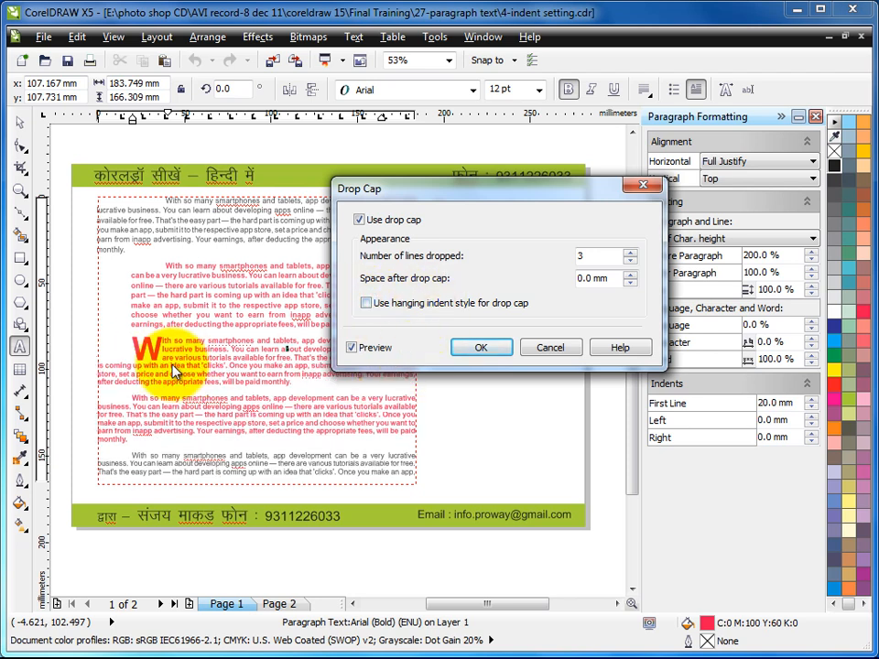
{"action": "left_click", "coordinate": [482, 347]}
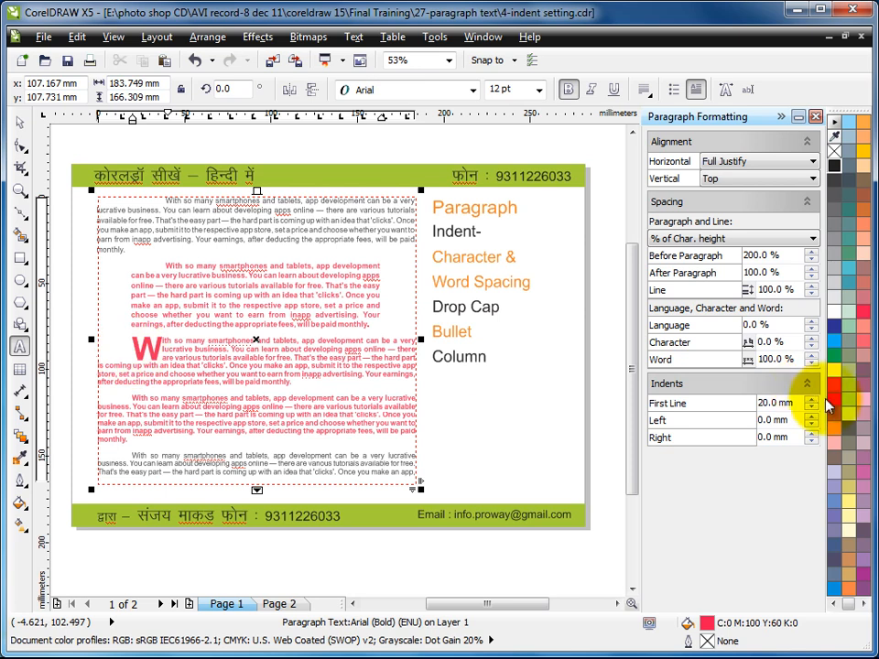
- Set the first-line indent of the paragraph with the drop cap to 0 mm
{"action": "left_click", "coordinate": [788, 403]}
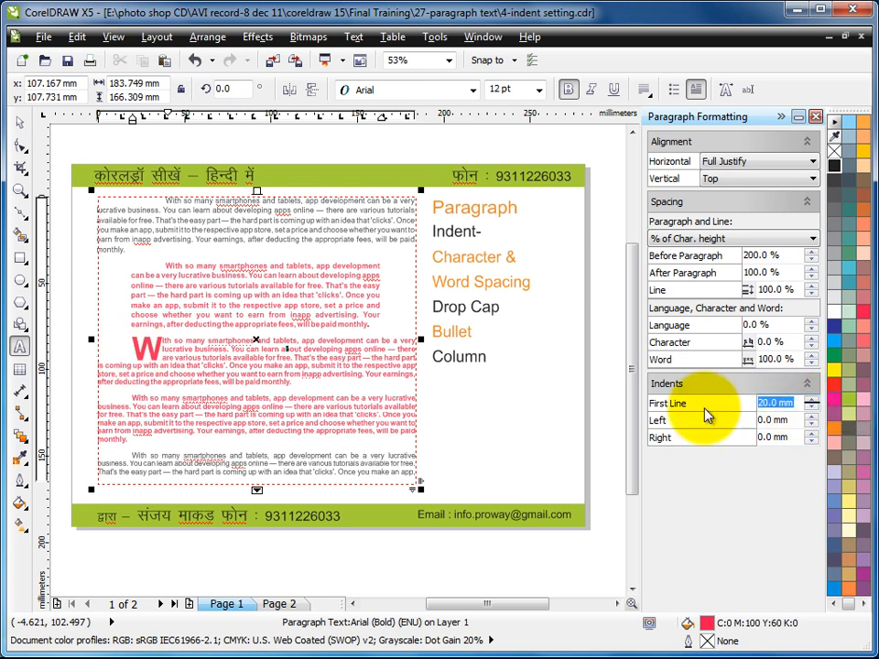
{"action": "type", "text": "0"}
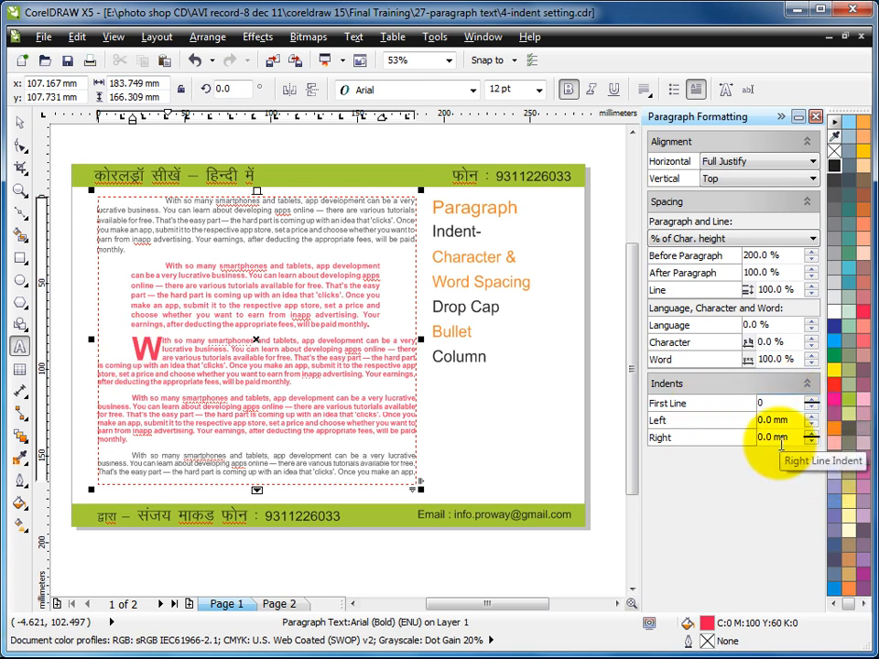
{"action": "key", "text": "Return"}
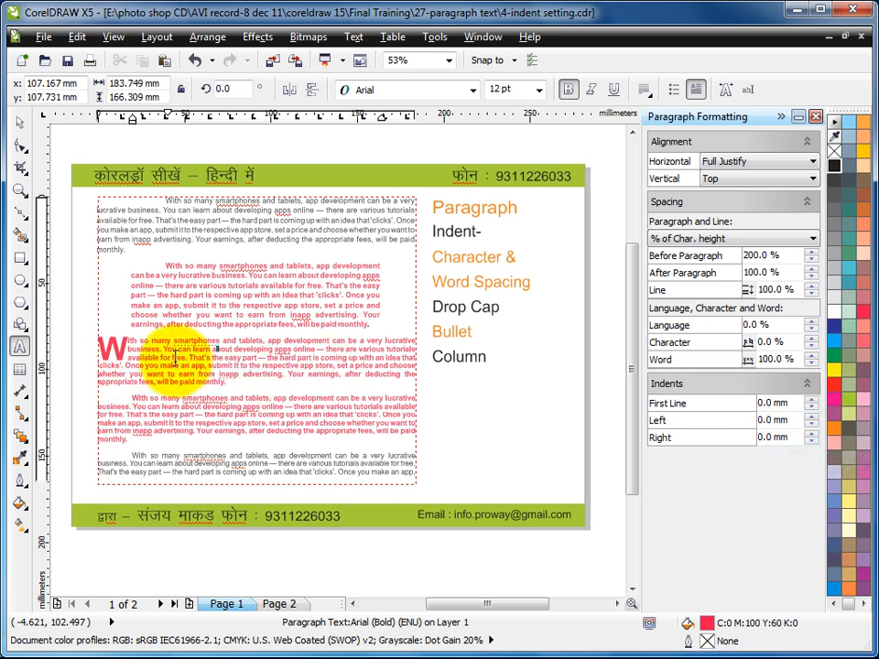
- Remove the drop cap from the second pink paragraph
{"action": "left_click", "coordinate": [354, 36]}
{"action": "left_click", "coordinate": [390, 151]}
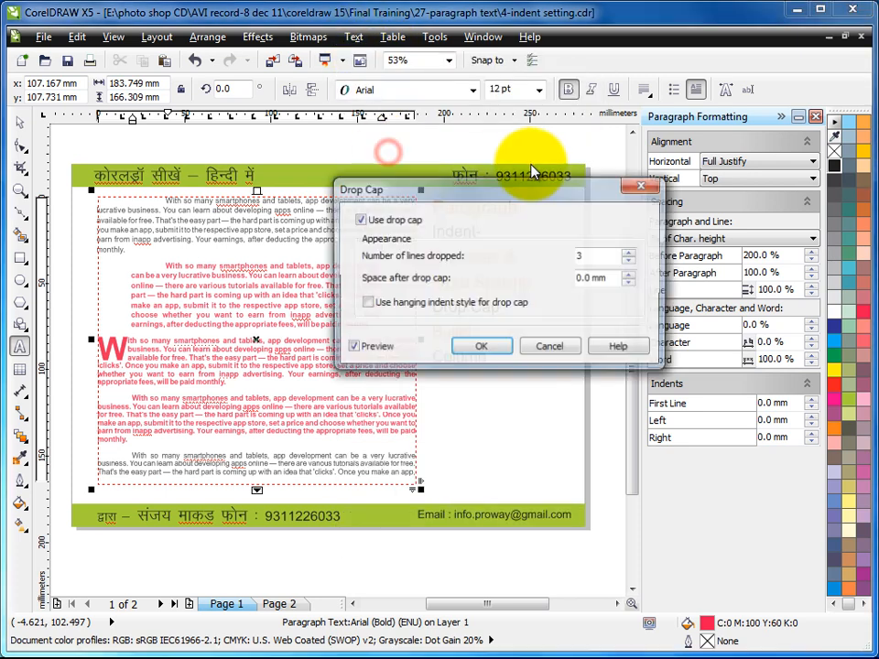
{"action": "left_click", "coordinate": [360, 220]}
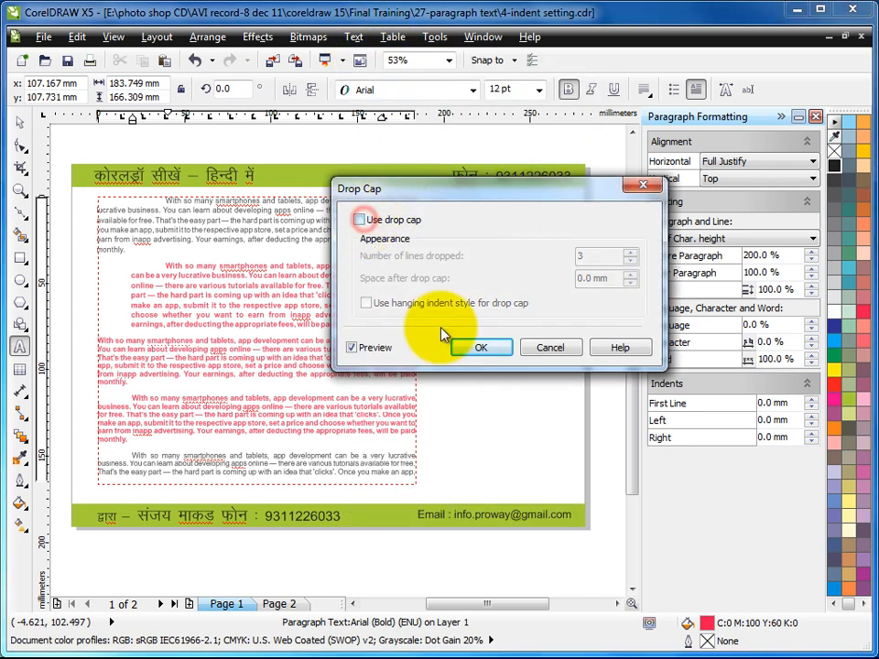
{"action": "left_click", "coordinate": [479, 347]}
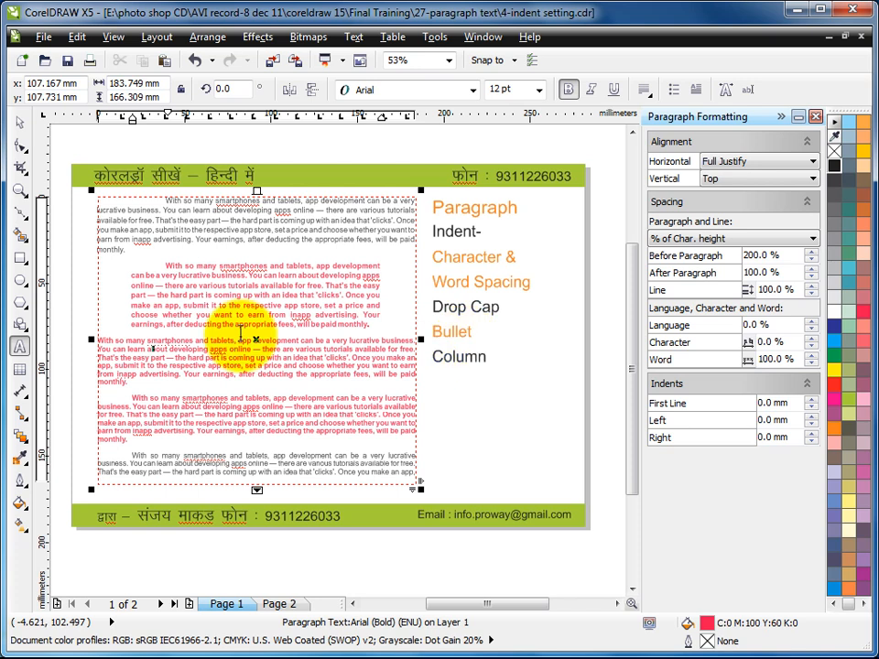
- Set the first-line, left and right indents of the first pink paragraph to 0 mm and clear the text selection
{"action": "left_click_drag", "start_coordinate": [117, 267], "coordinate": [369, 325]}
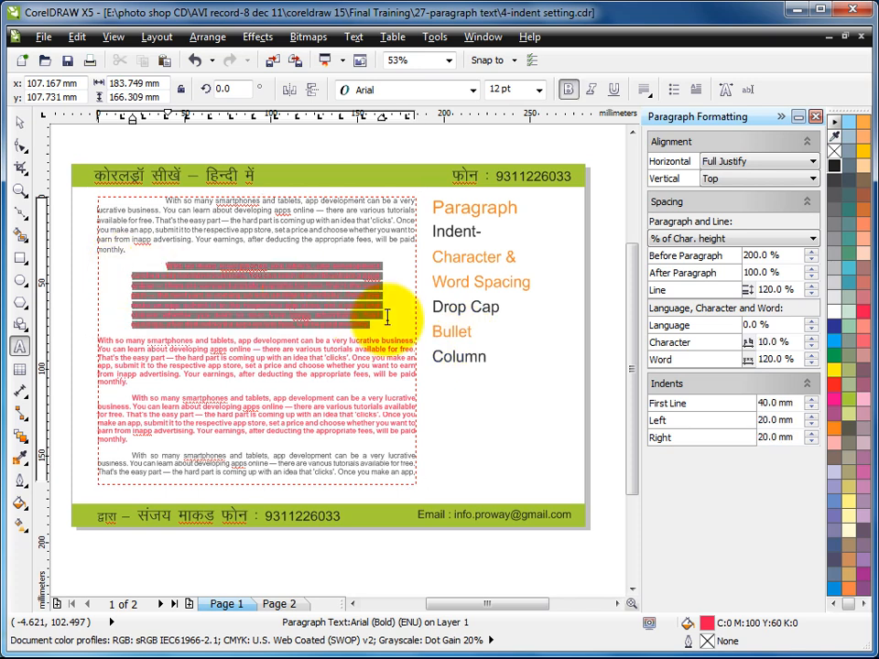
{"action": "left_click", "coordinate": [800, 404]}
{"action": "type", "text": "0"}
{"action": "key", "text": "Tab"}
{"action": "type", "text": "0"}
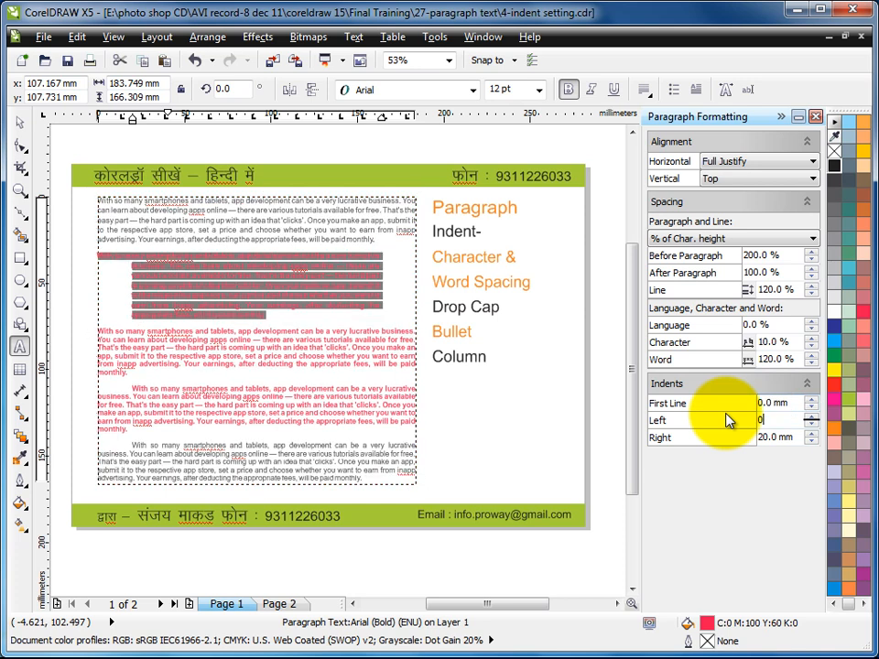
{"action": "key", "text": "Tab"}
{"action": "type", "text": "0"}
{"action": "key", "text": "Return"}
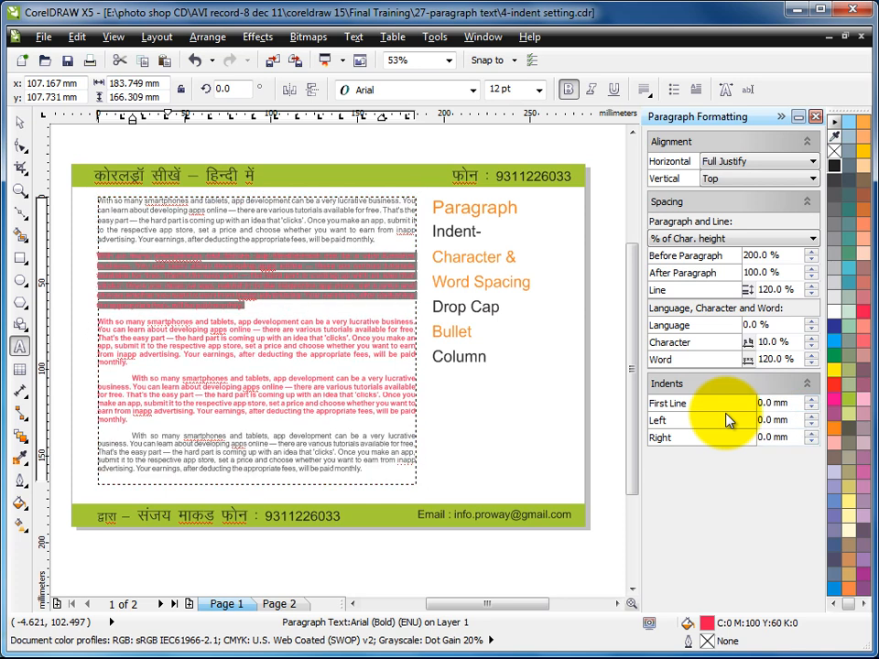
{"action": "left_click", "coordinate": [344, 318]}
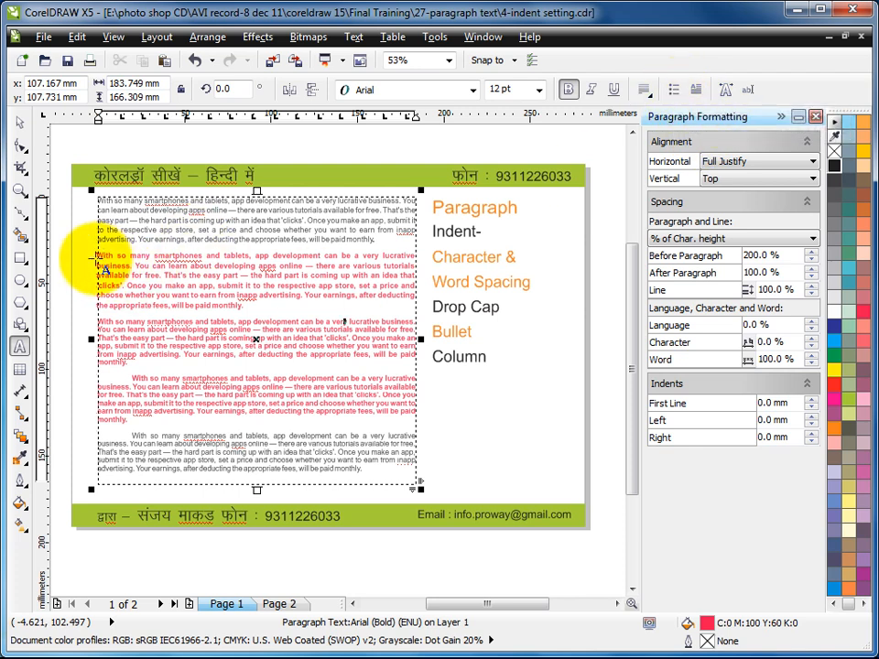
- Apply bullets to the three pink paragraphs and clear the text selection
{"action": "left_click_drag", "start_coordinate": [98, 257], "coordinate": [366, 412]}
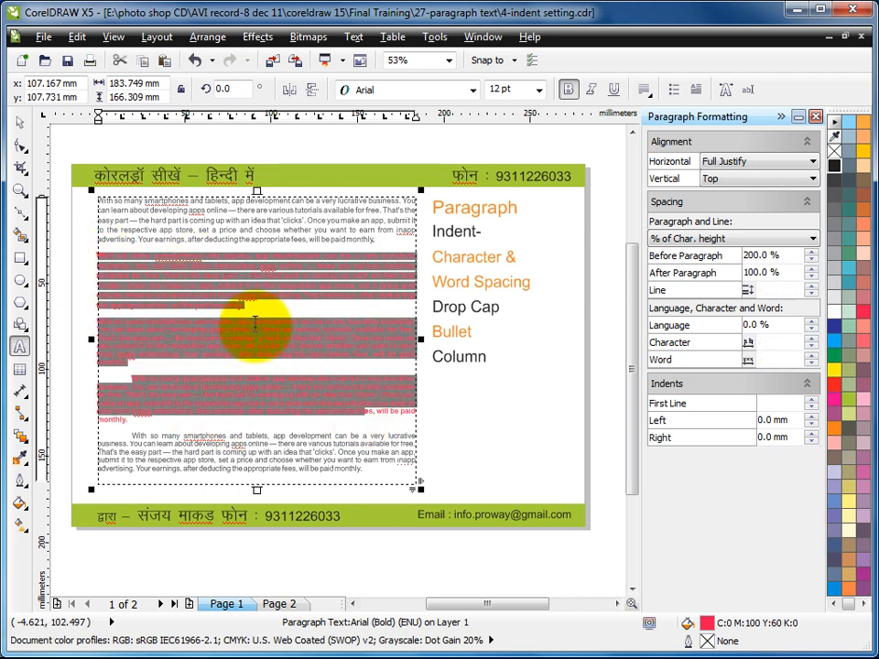
{"action": "left_click", "coordinate": [674, 92]}
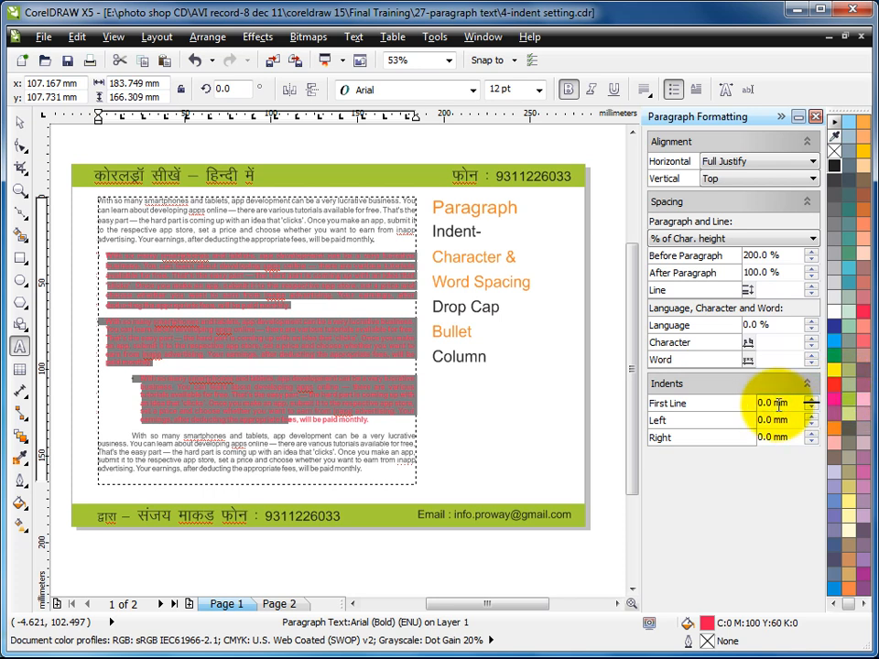
{"action": "type", "text": "20"}
{"action": "left_click", "coordinate": [365, 372]}
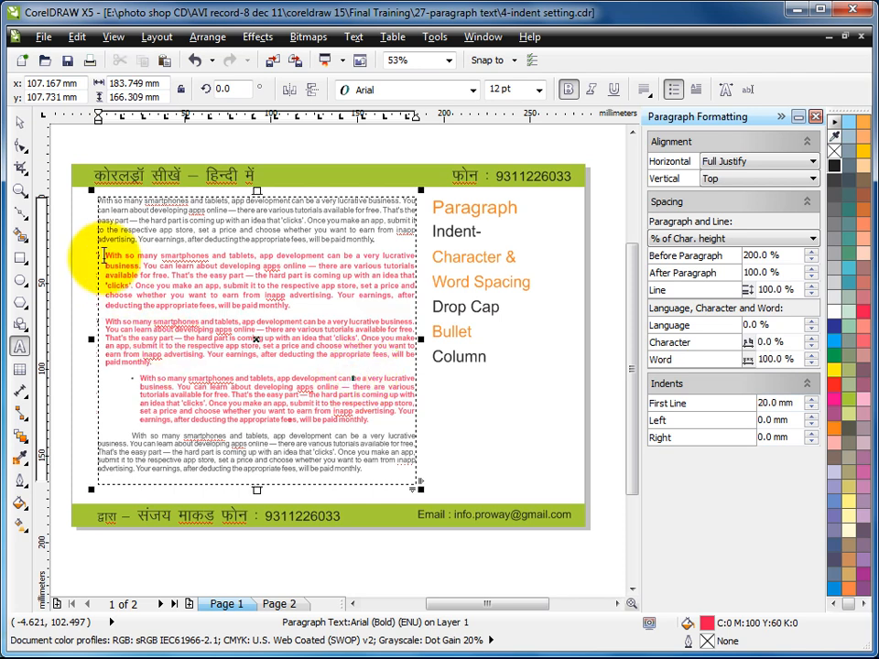
- Set the first-line indent of the third bulleted pink paragraph to 0 mm
{"action": "left_click_drag", "start_coordinate": [384, 417], "coordinate": [135, 377]}
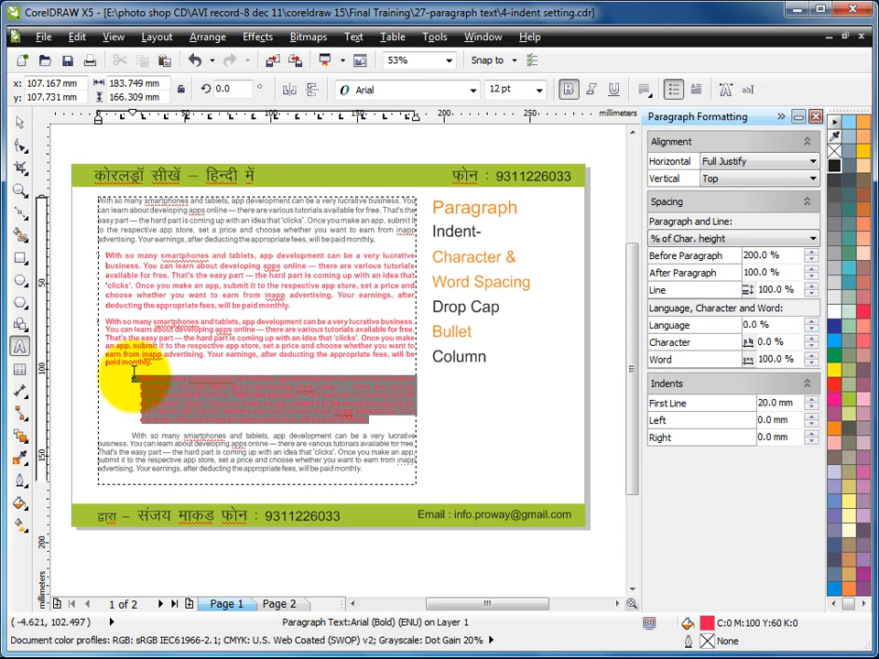
{"action": "left_click", "coordinate": [213, 379]}
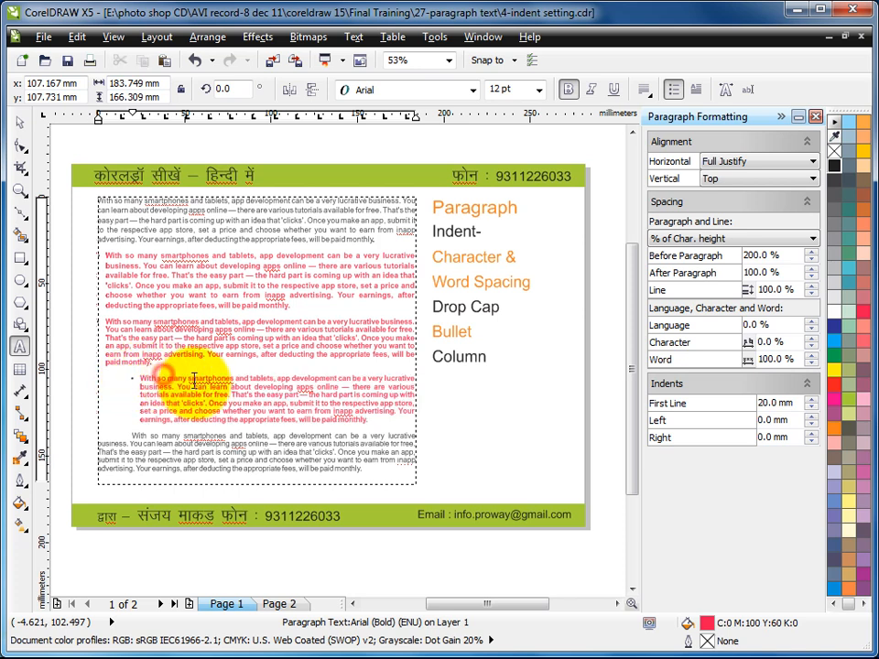
{"action": "double_click", "coordinate": [791, 403]}
{"action": "type", "text": "0"}
{"action": "key", "text": "Return"}
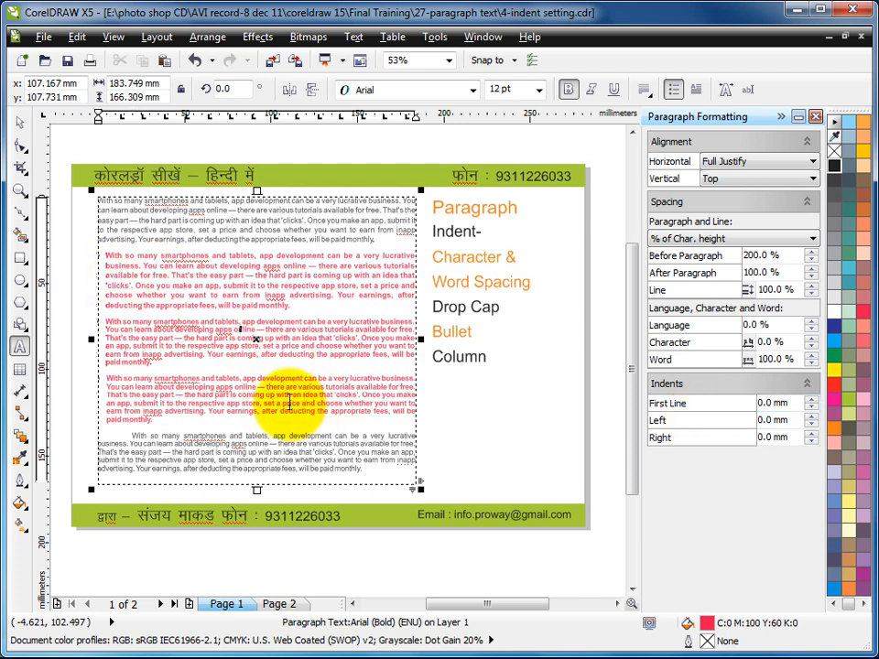
- Change the bullet symbol of the three pink paragraphs to the solid eight-pointed star from the Wingdings font
{"action": "left_click_drag", "start_coordinate": [102, 256], "coordinate": [224, 417]}
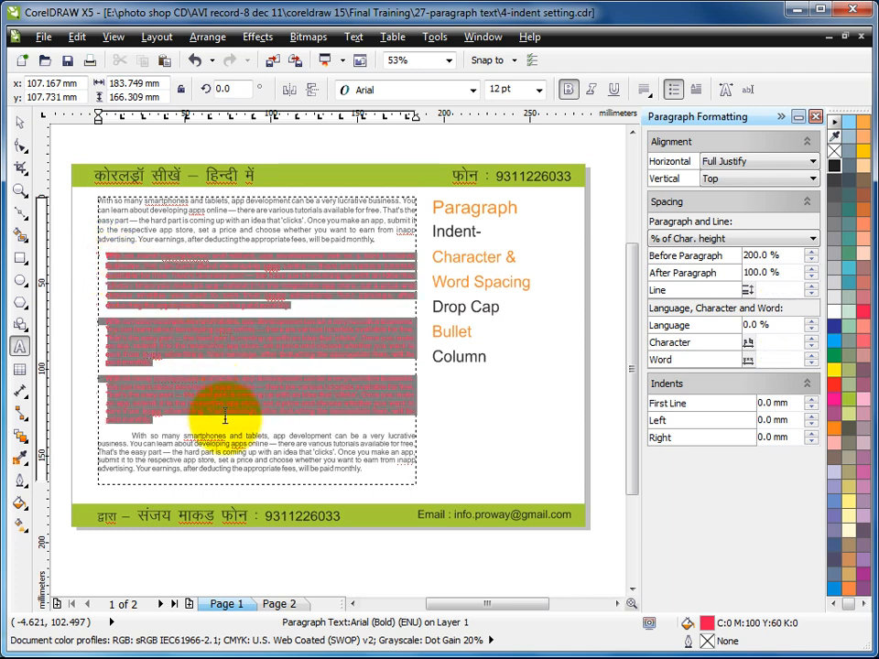
{"action": "left_click", "coordinate": [353, 40]}
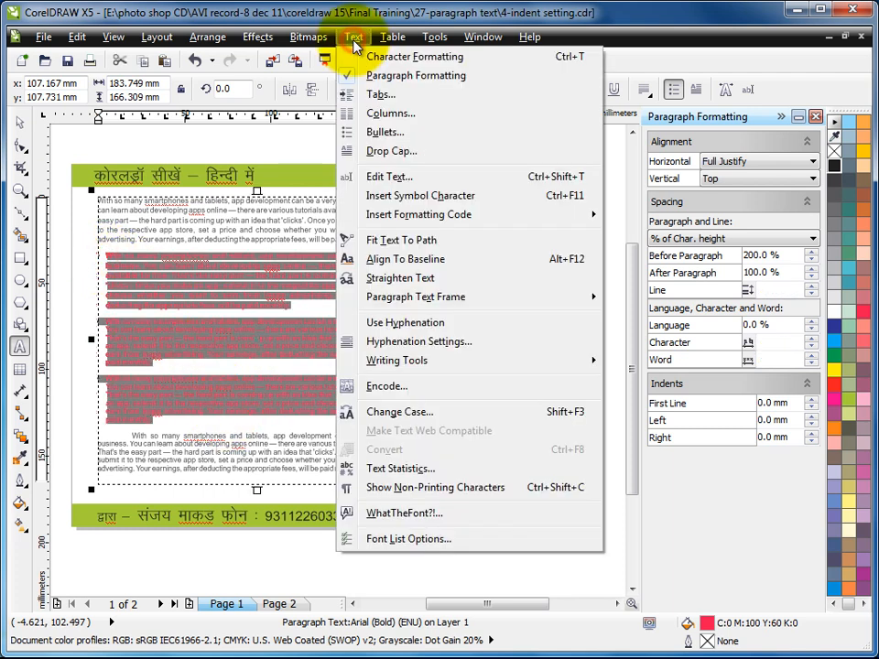
{"action": "left_click", "coordinate": [384, 135]}
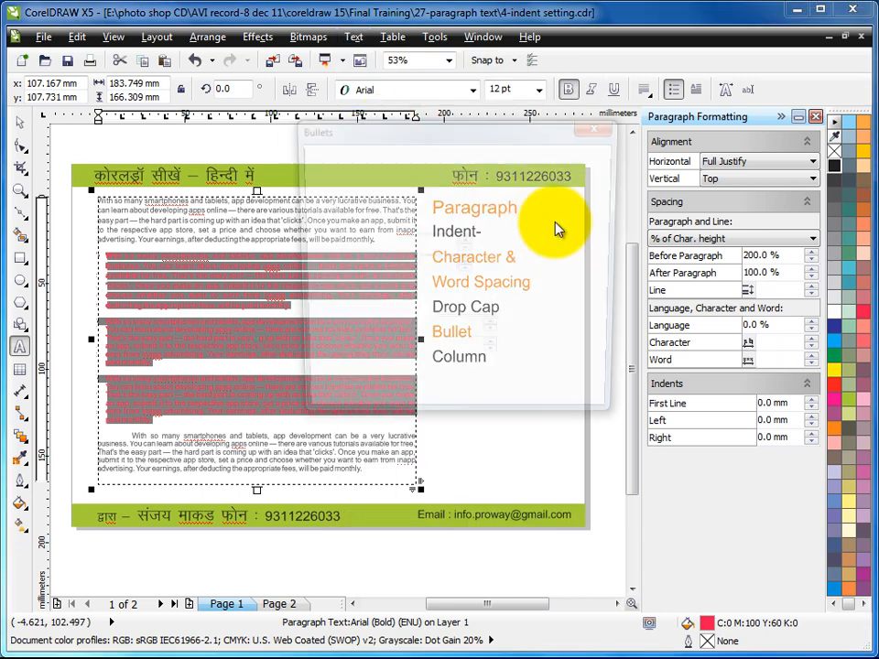
{"action": "left_click_drag", "start_coordinate": [492, 139], "coordinate": [590, 144]}
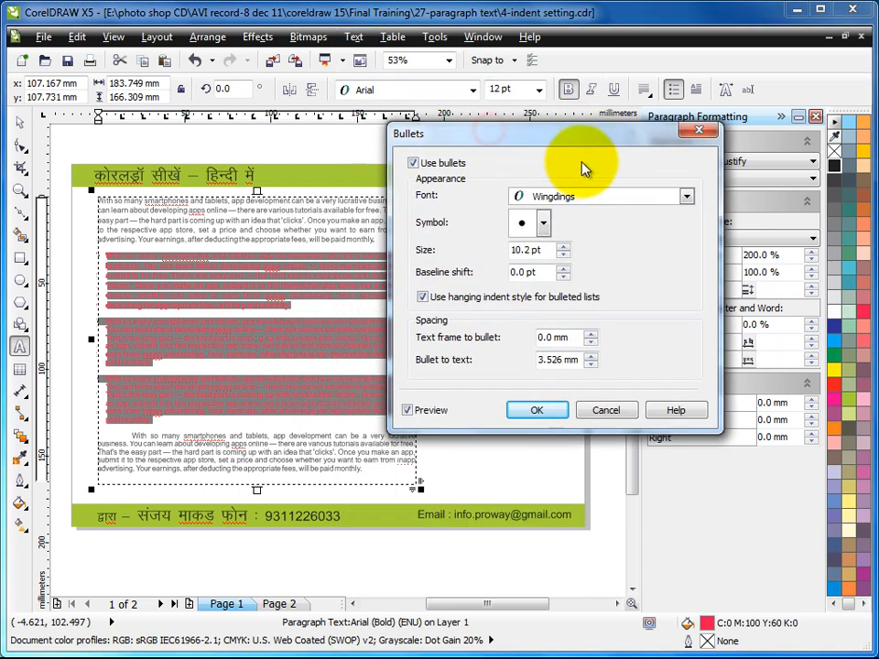
{"action": "left_click", "coordinate": [543, 225]}
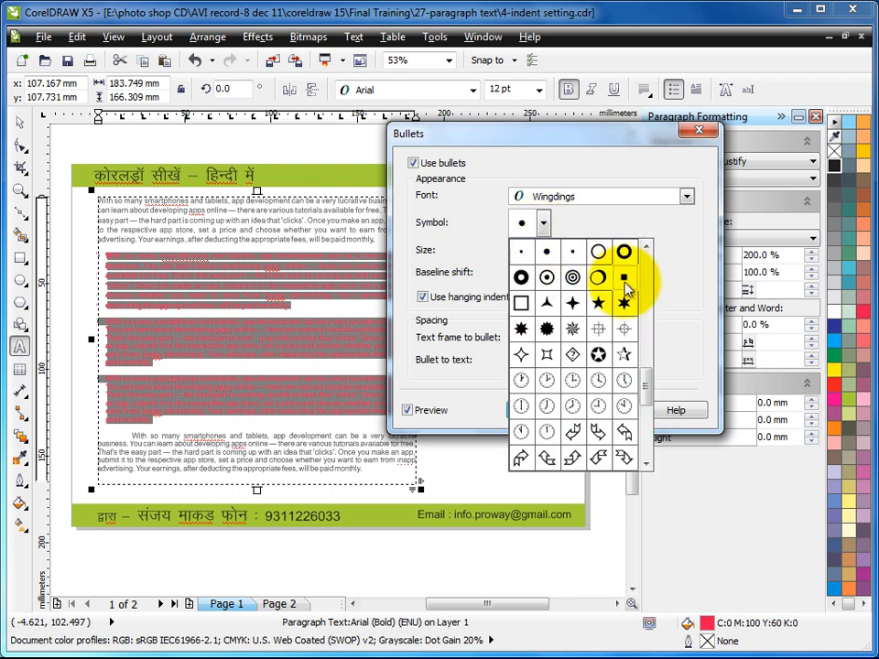
{"action": "left_click", "coordinate": [547, 329]}
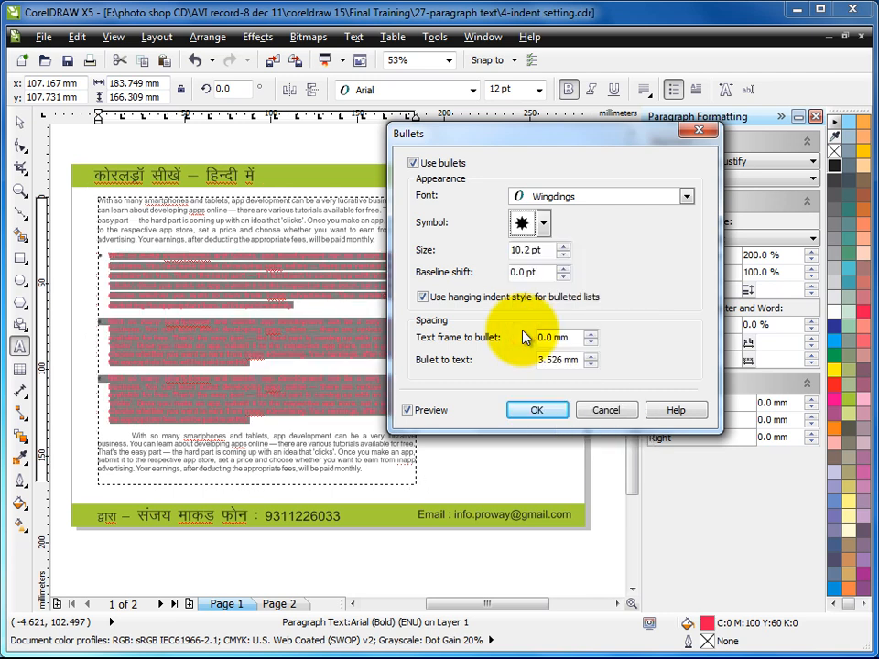
- Set the bullet size of the three pink paragraphs to 15 pt and apply the bullet settings
{"action": "left_click", "coordinate": [539, 251]}
{"action": "double_click", "coordinate": [537, 251]}
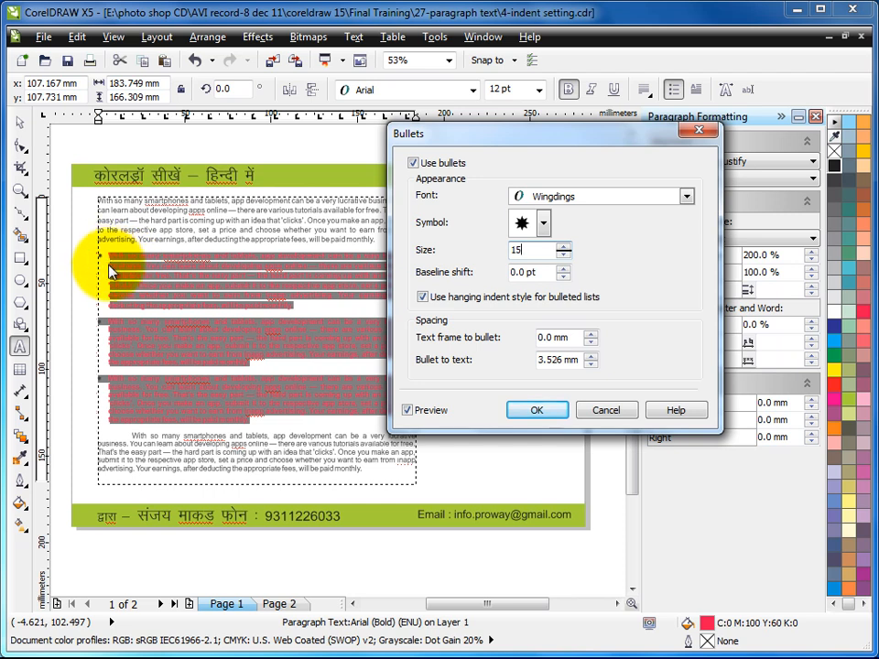
{"action": "left_click", "coordinate": [542, 412]}
{"action": "left_click", "coordinate": [552, 247]}
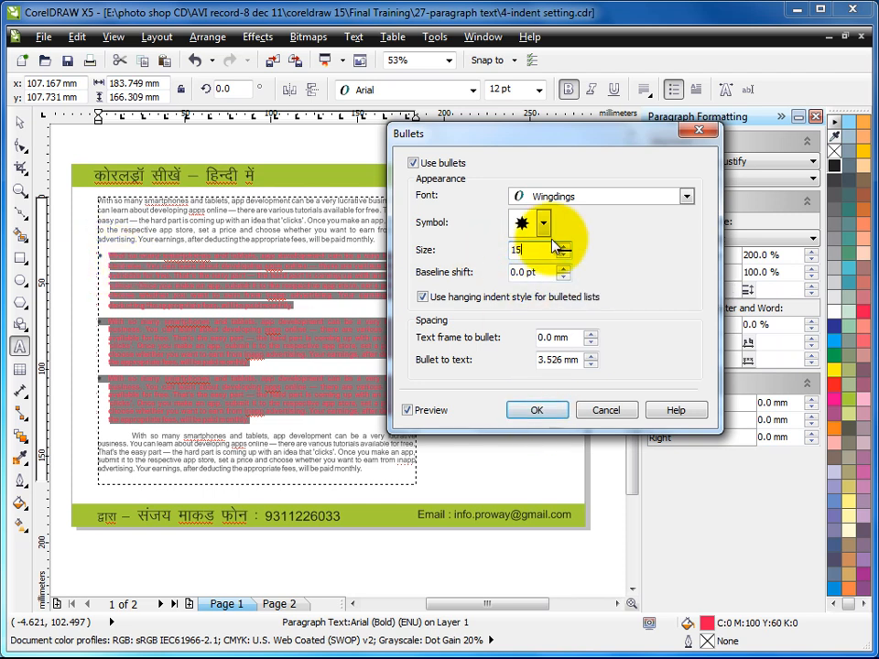
{"action": "left_click", "coordinate": [543, 412]}
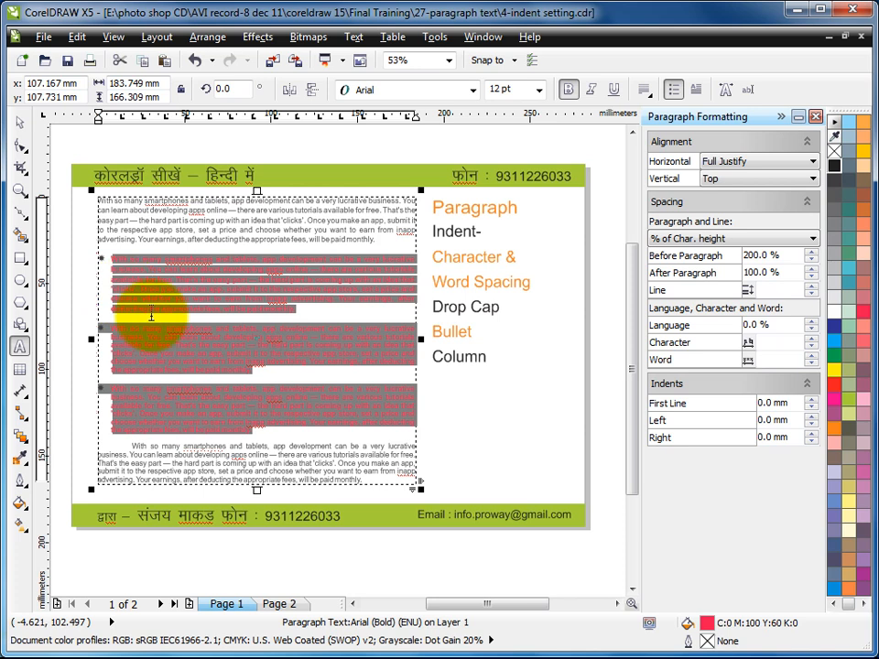
- Set the first-line, left and right indents of the three bulleted pink paragraphs to 20 mm
{"action": "double_click", "coordinate": [789, 409]}
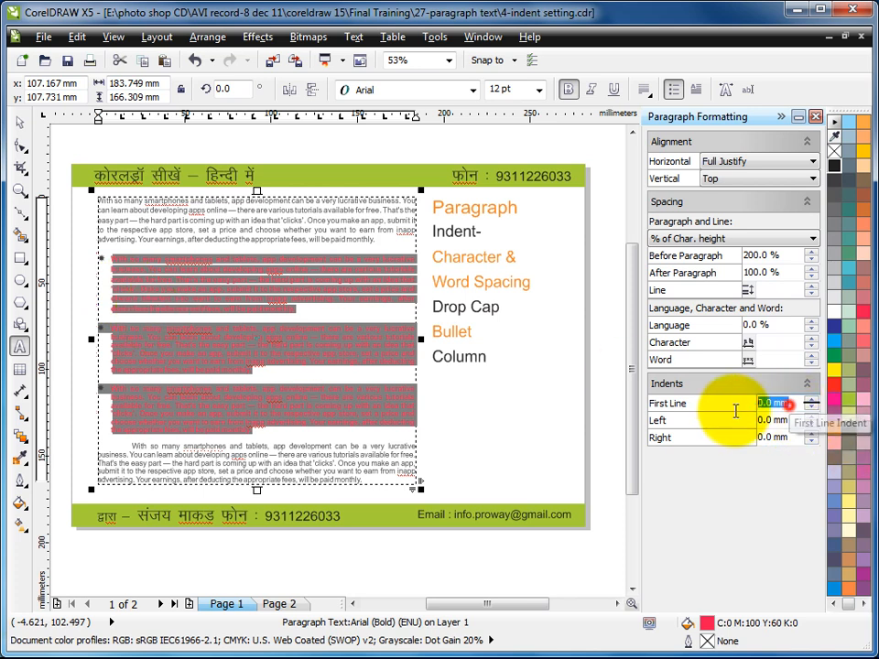
{"action": "type", "text": "20"}
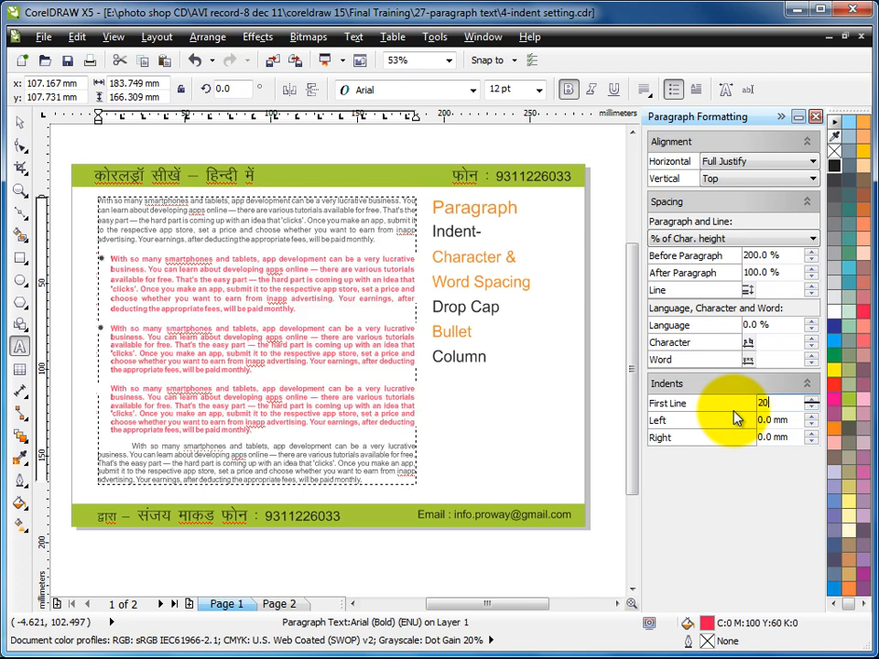
{"action": "key", "text": "Tab"}
{"action": "type", "text": "20"}
{"action": "key", "text": "Tab"}
{"action": "type", "text": "20"}
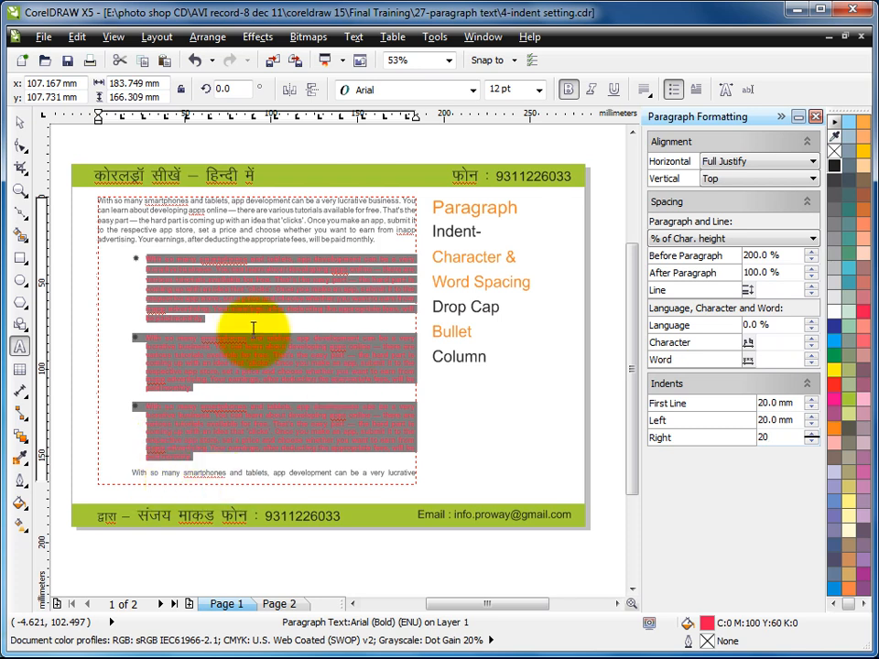
- Set the font size of the three bulleted pink paragraphs to 10 pt
{"action": "left_click", "coordinate": [511, 88]}
{"action": "left_click", "coordinate": [511, 88]}
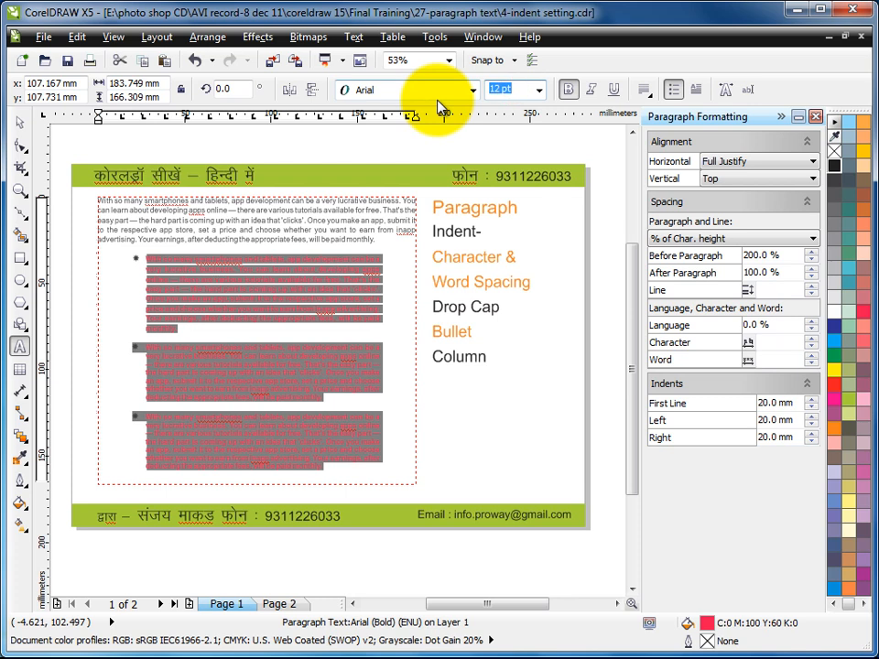
{"action": "type", "text": "10"}
{"action": "key", "text": "Return"}
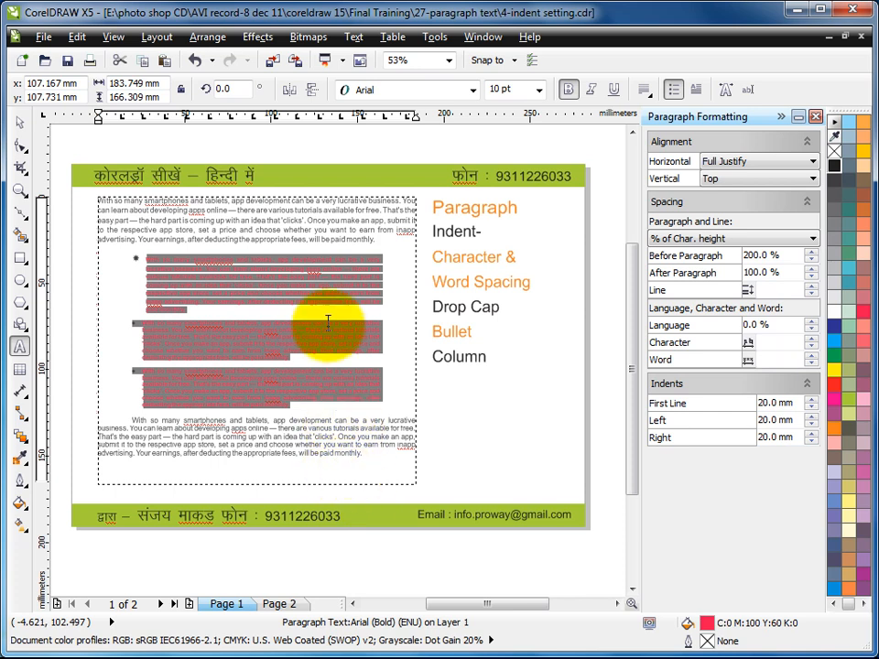
- Set the bullet size of the second and third pink paragraphs to 12 pt and clear the text selection
{"action": "left_click", "coordinate": [307, 294]}
{"action": "left_click_drag", "start_coordinate": [126, 257], "coordinate": [360, 395]}
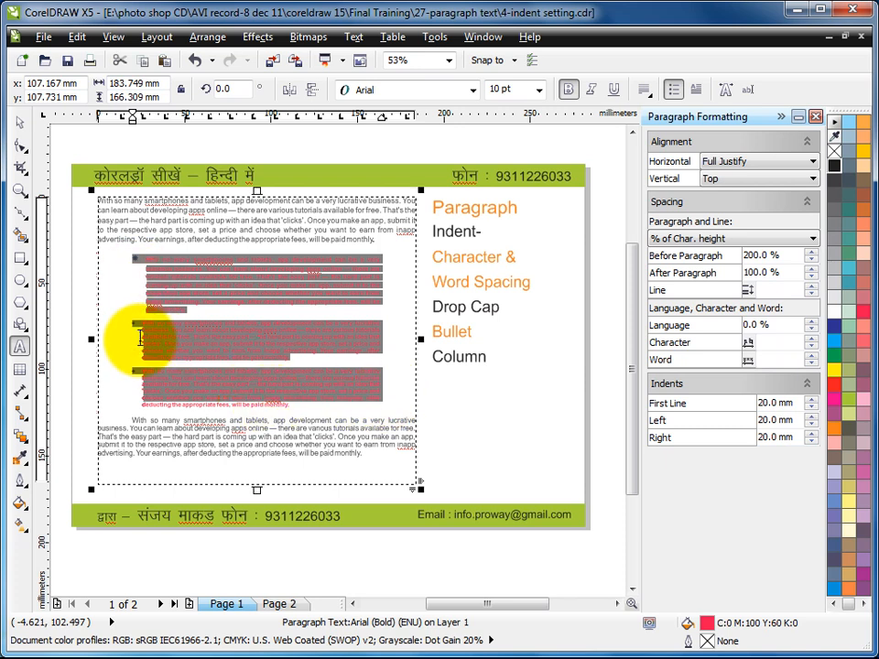
{"action": "left_click", "coordinate": [234, 310]}
{"action": "left_click_drag", "start_coordinate": [131, 326], "coordinate": [172, 373]}
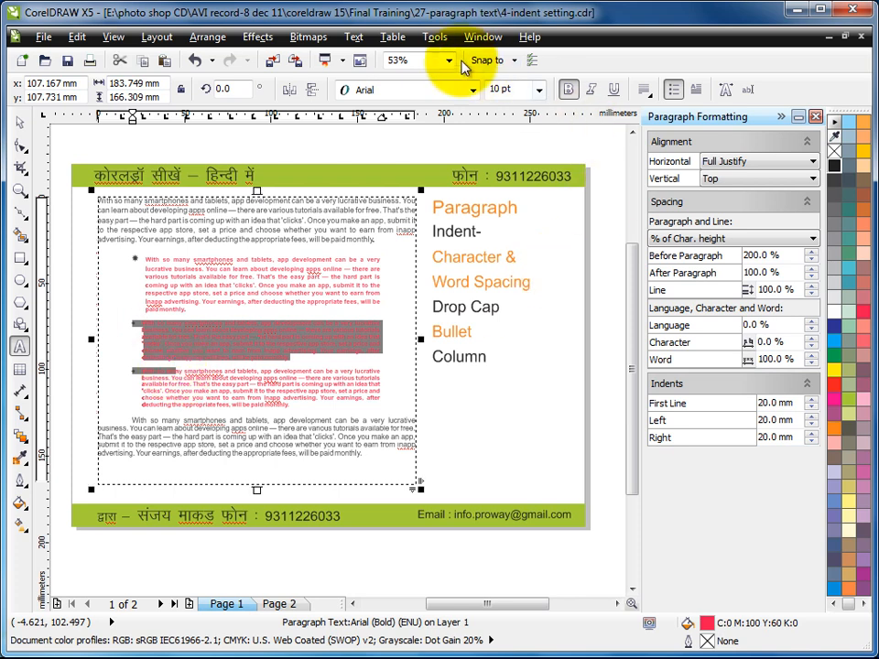
{"action": "left_click", "coordinate": [353, 38]}
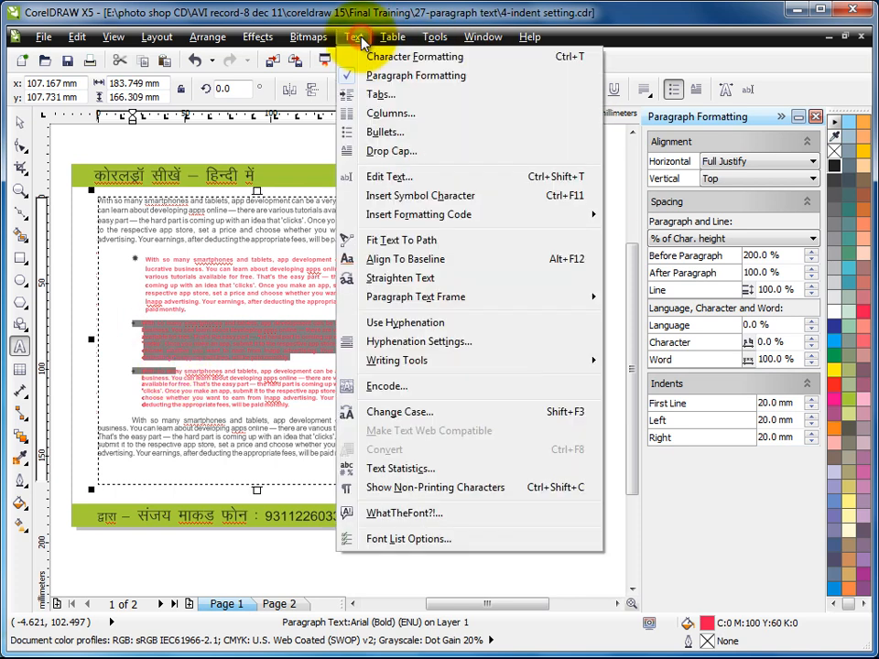
{"action": "left_click", "coordinate": [383, 133]}
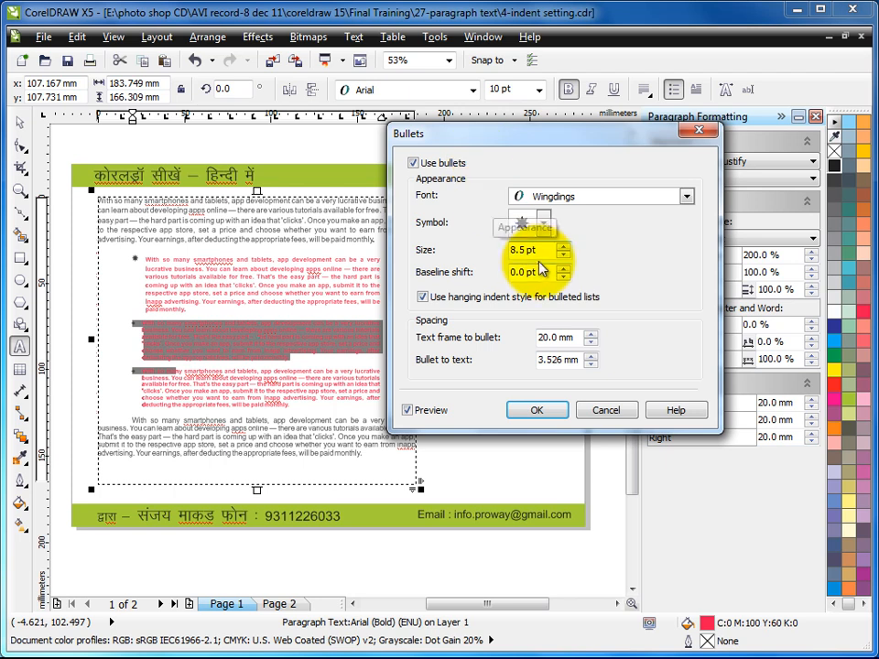
{"action": "left_click", "coordinate": [536, 251]}
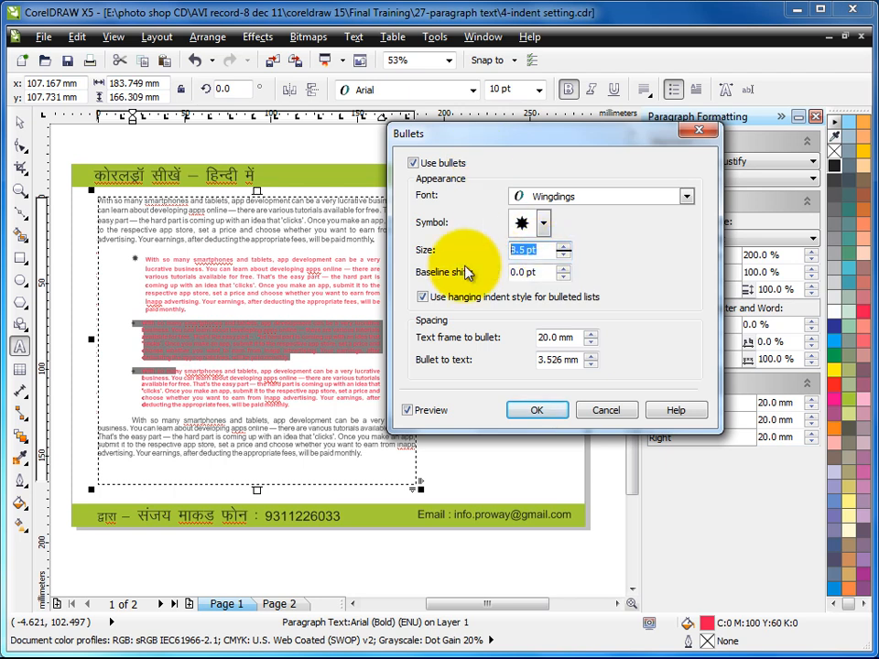
{"action": "type", "text": "12"}
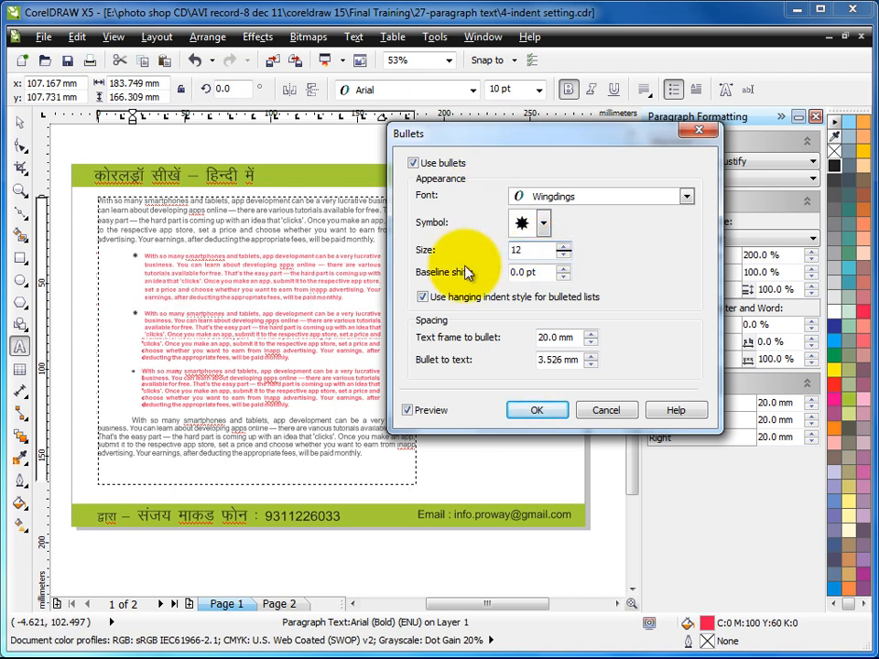
{"action": "key", "text": "Return"}
{"action": "left_click", "coordinate": [350, 285]}
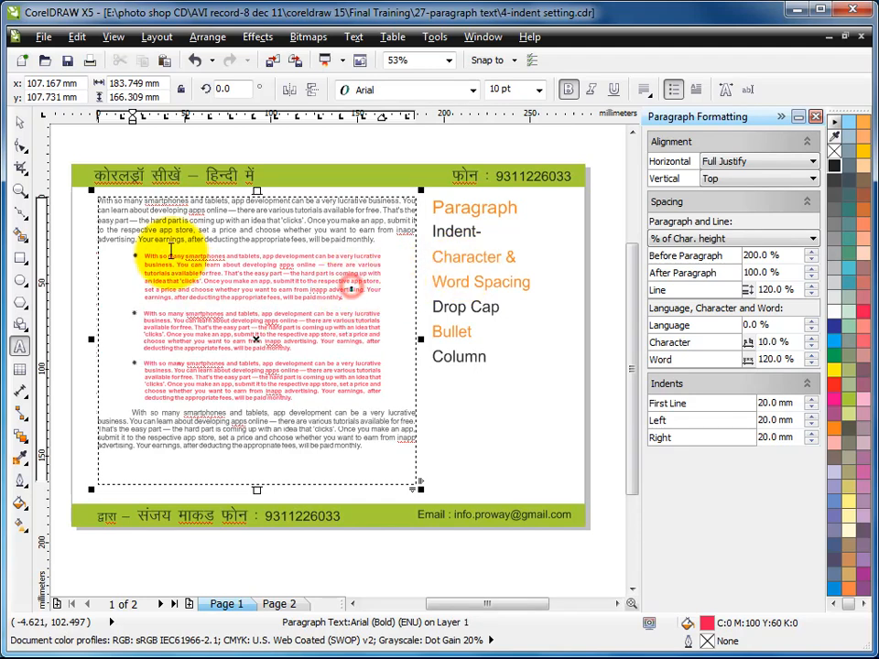
- Examine the bulleted and indented paragraphs in the text frame up close
{"action": "left_click", "coordinate": [20, 189]}
{"action": "left_click_drag", "start_coordinate": [63, 163], "coordinate": [463, 495]}
{"action": "scroll", "coordinate": [536, 522], "scroll_direction": "up", "scroll_amount": 1}
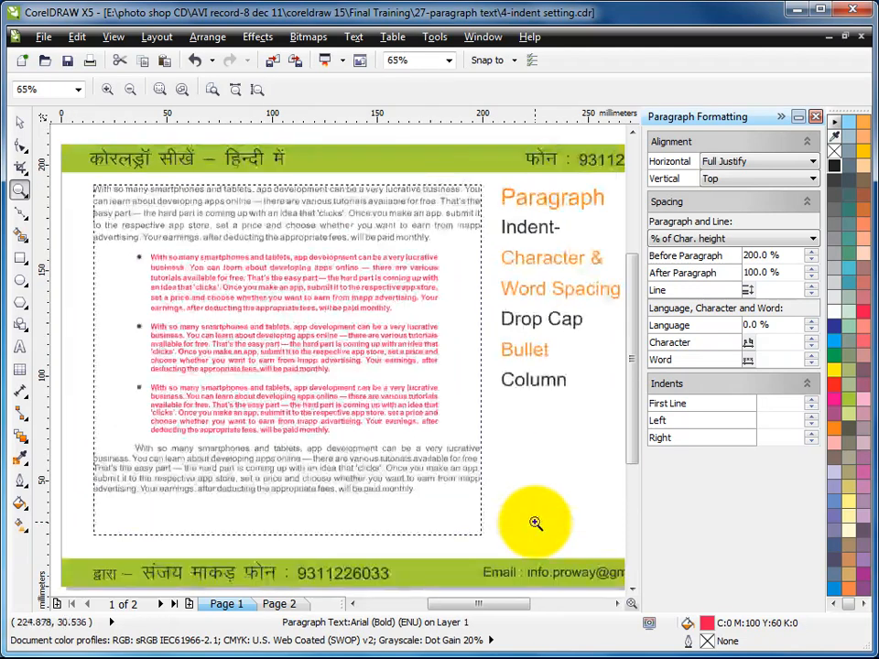
{"action": "left_click_drag", "start_coordinate": [66, 147], "coordinate": [568, 540]}
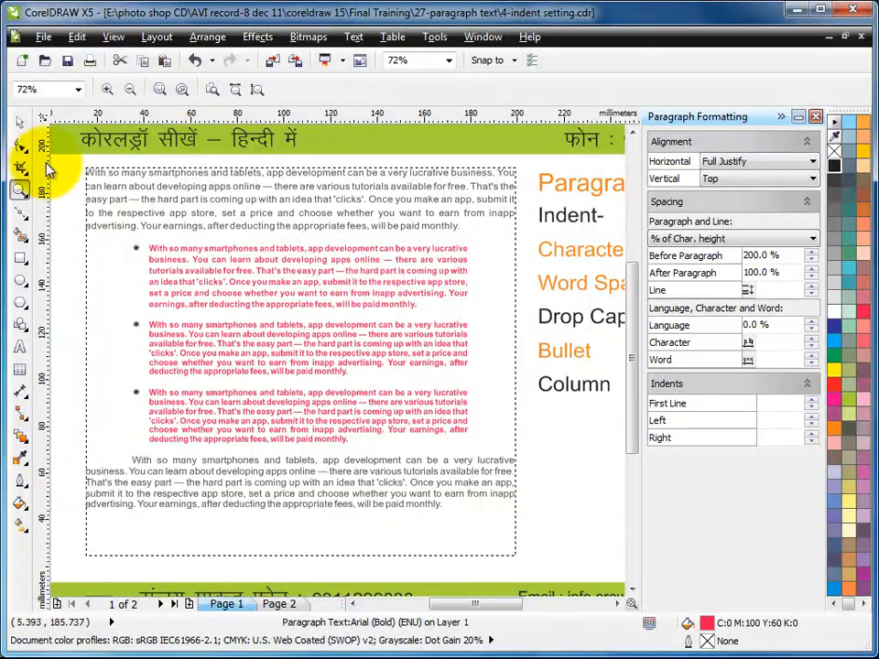
{"action": "left_click", "coordinate": [20, 124]}
{"action": "left_click", "coordinate": [385, 316]}
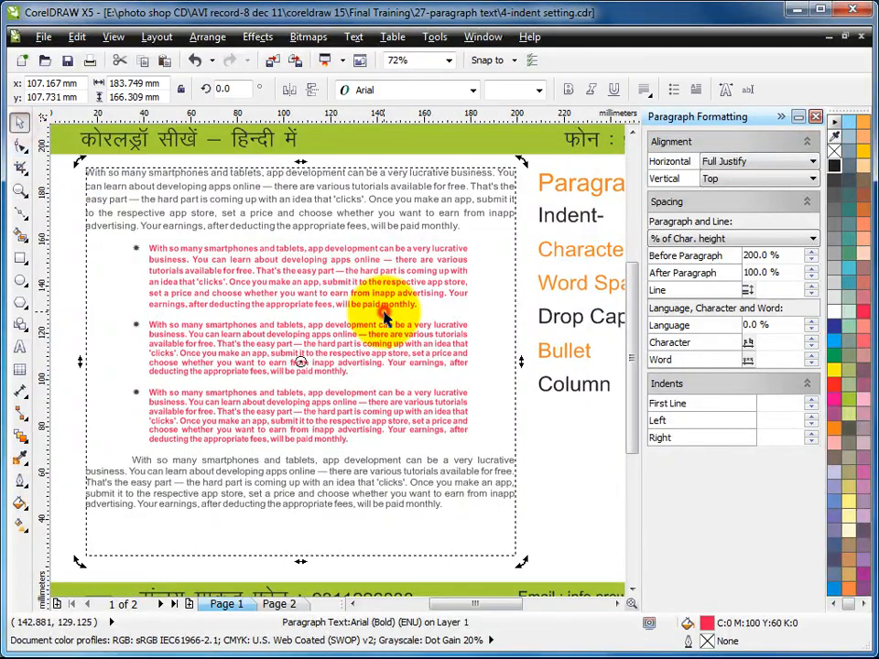
{"action": "scroll", "coordinate": [384, 315], "scroll_direction": "down", "scroll_amount": 1}
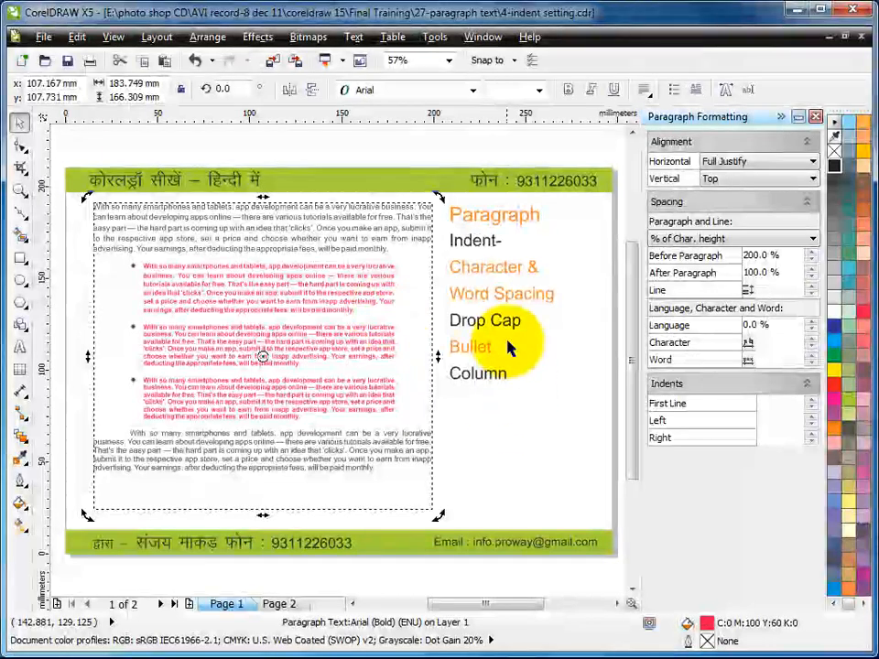
{"action": "key", "text": "Escape"}
- Move the whole topic list, from Paragraph to Column, off the page to its left side
{"action": "scroll", "coordinate": [499, 316], "scroll_direction": "down", "scroll_amount": 2}
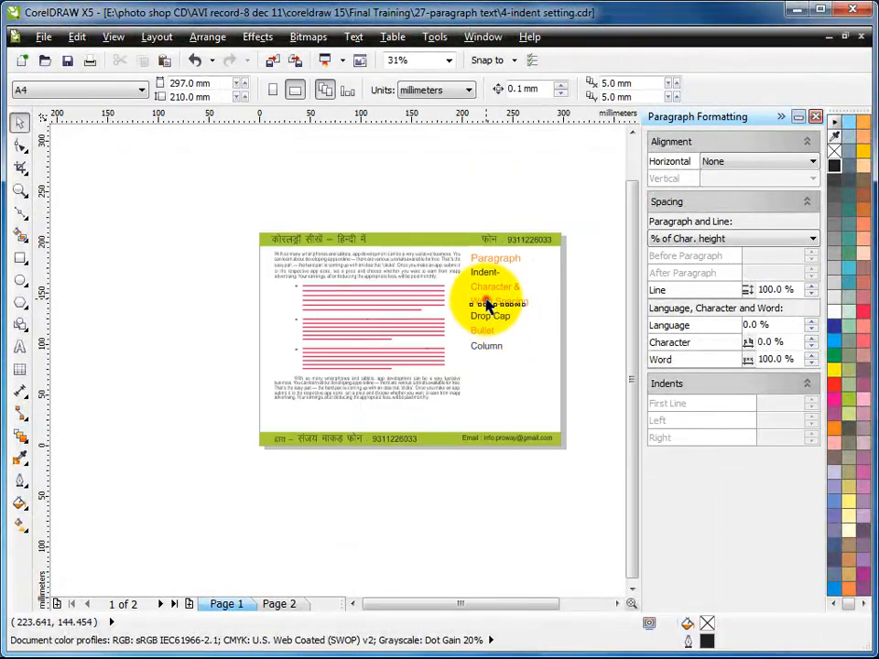
{"action": "left_click", "coordinate": [479, 301]}
{"action": "left_click_drag", "start_coordinate": [460, 215], "coordinate": [547, 381]}
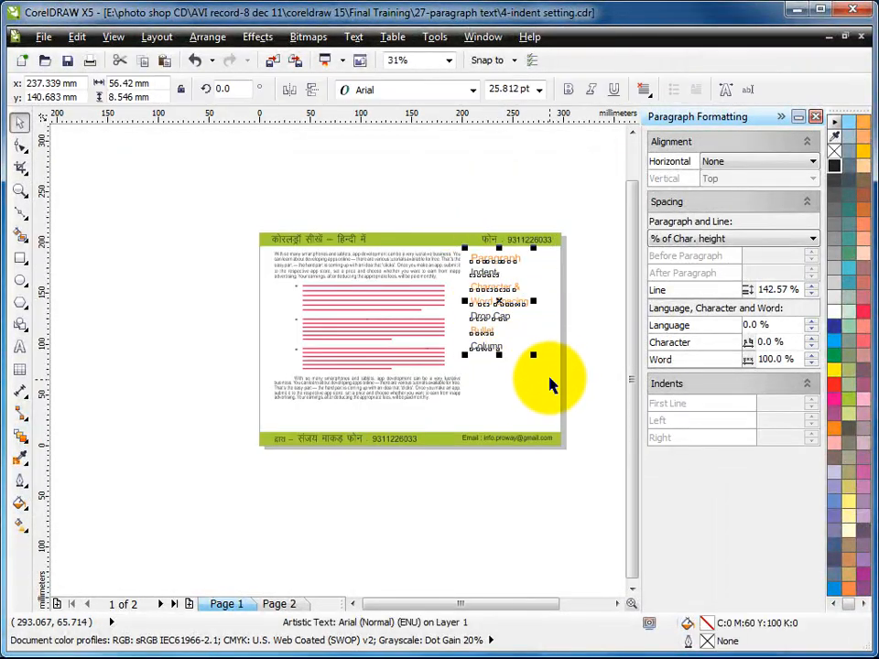
{"action": "left_click_drag", "start_coordinate": [499, 302], "coordinate": [227, 302]}
- Widen the paragraph text frame rightward across the page to about 268 mm
{"action": "double_click", "coordinate": [467, 339]}
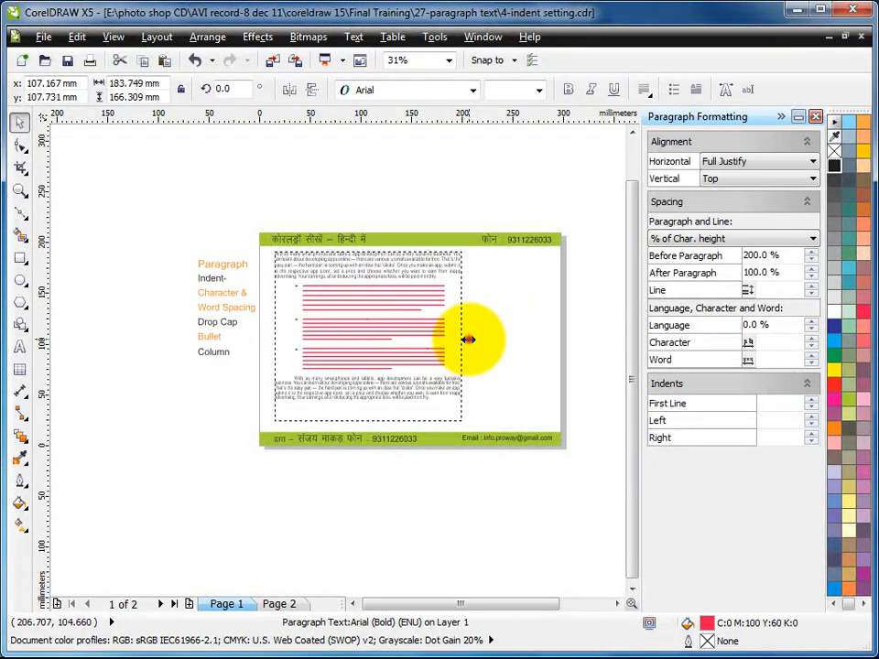
{"action": "left_click_drag", "start_coordinate": [540, 341], "coordinate": [554, 342]}
{"action": "left_click", "coordinate": [19, 193]}
{"action": "left_click_drag", "start_coordinate": [222, 212], "coordinate": [589, 472]}
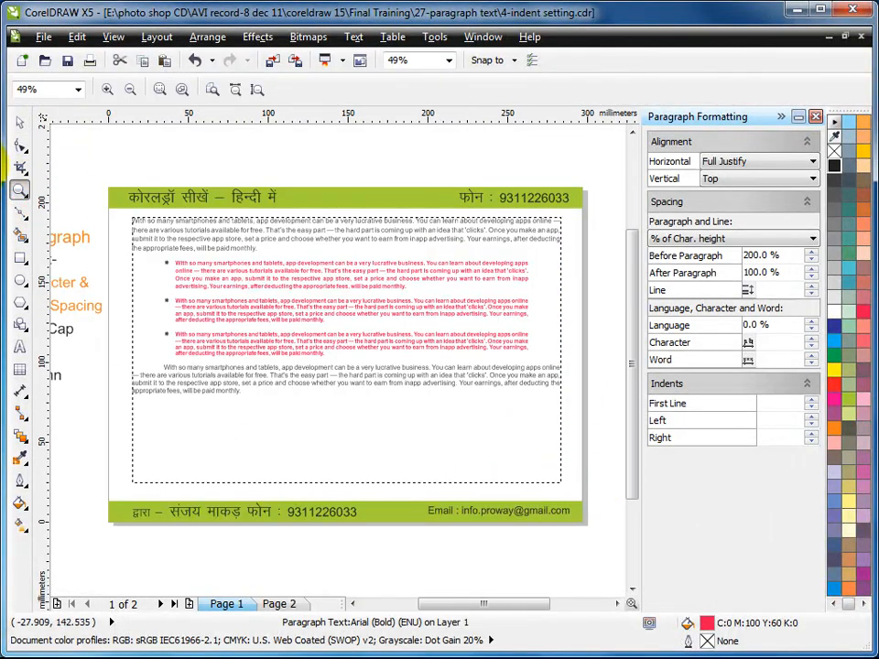
- Split the paragraph text frame into two columns with Column Settings
{"action": "left_click", "coordinate": [19, 125]}
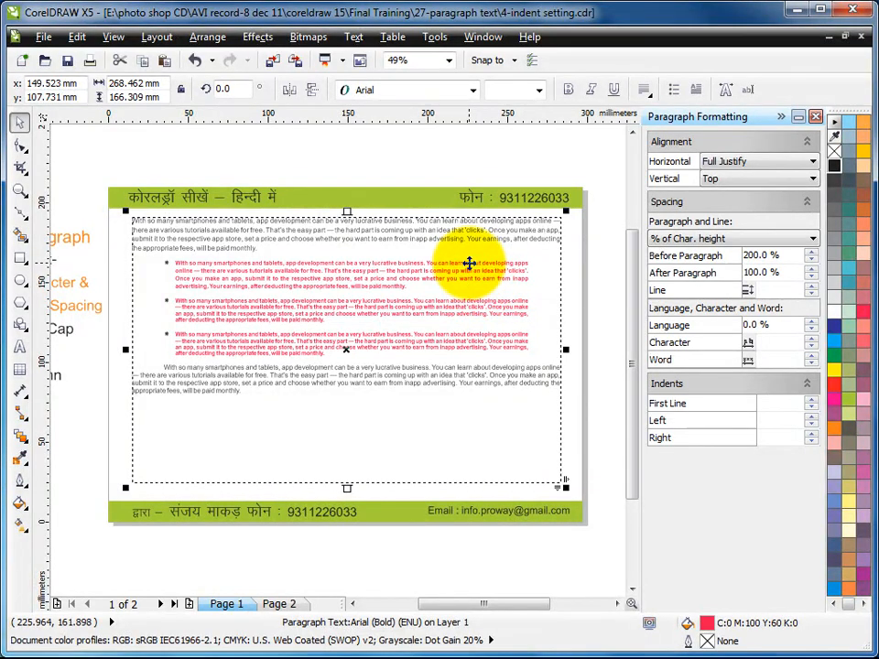
{"action": "left_click", "coordinate": [355, 38]}
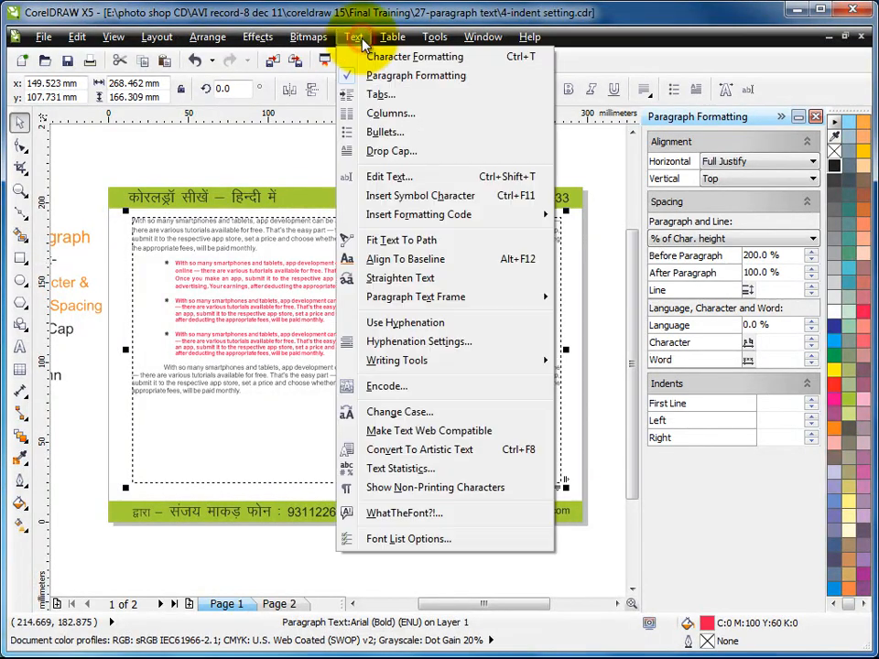
{"action": "left_click", "coordinate": [401, 114]}
{"action": "left_click_drag", "start_coordinate": [481, 187], "coordinate": [582, 89]}
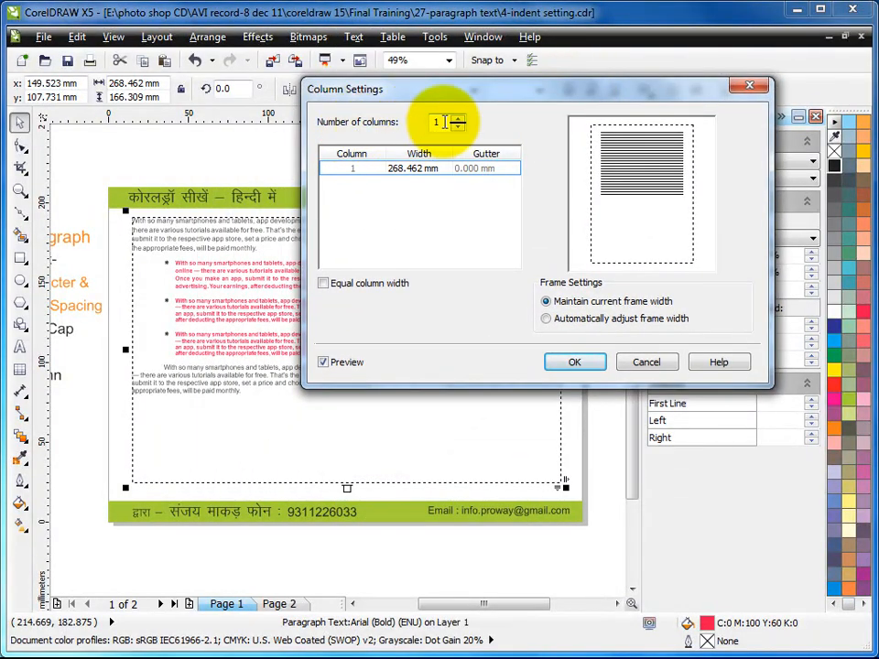
{"action": "left_click_drag", "start_coordinate": [444, 121], "coordinate": [413, 130]}
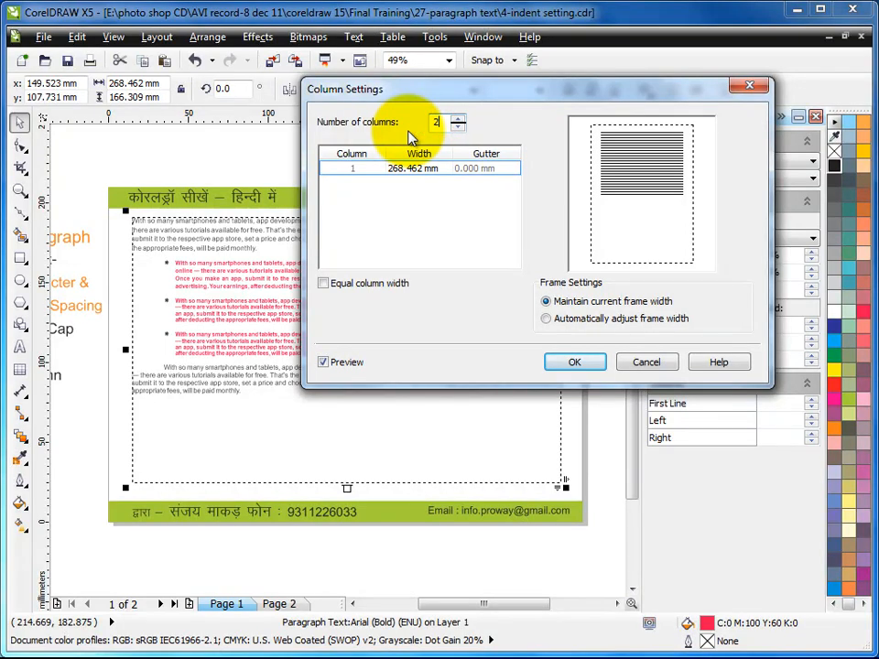
{"action": "left_click", "coordinate": [491, 174]}
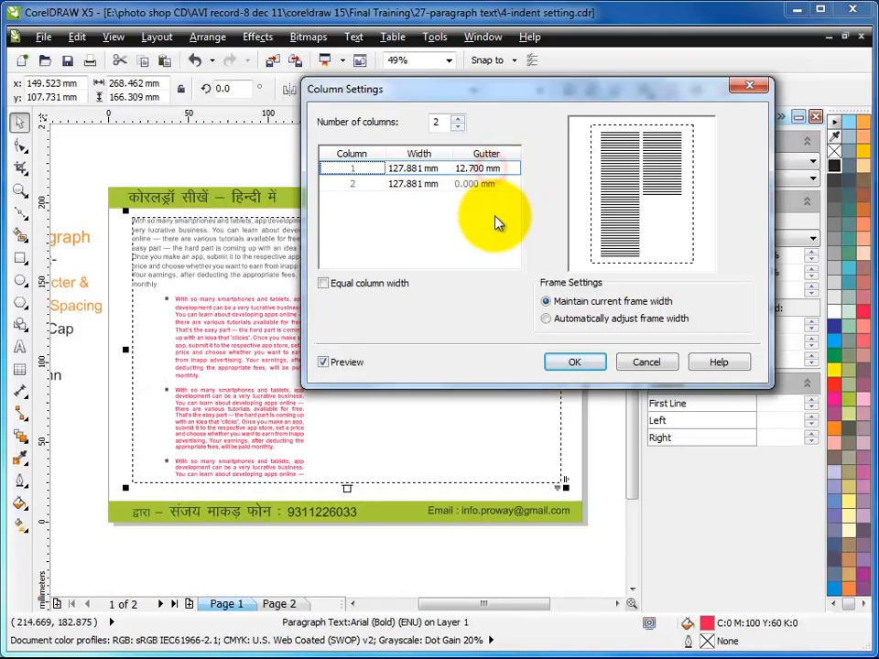
- Set the gutter between the two text columns to 5 mm
{"action": "left_click_drag", "start_coordinate": [416, 92], "coordinate": [540, 92]}
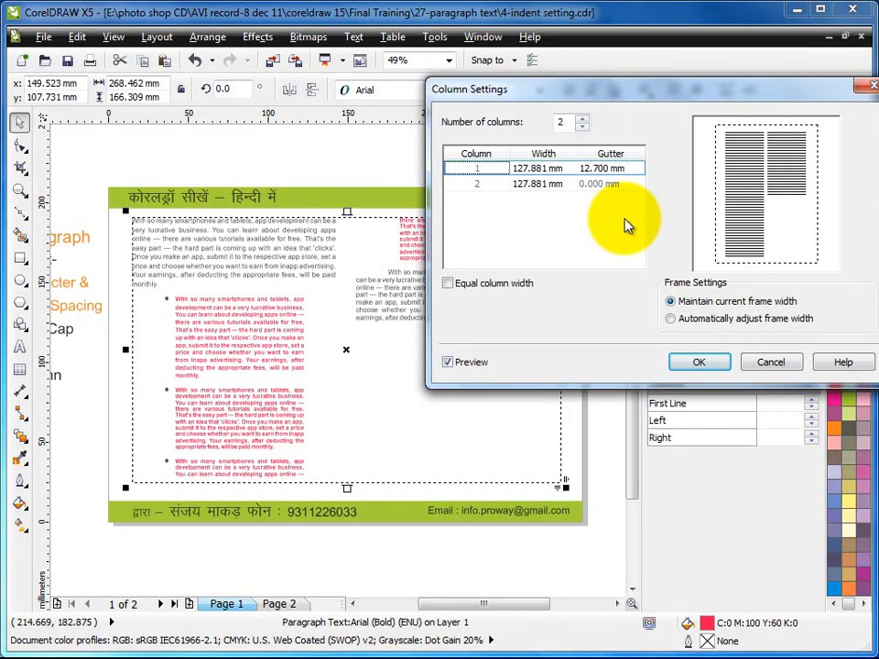
{"action": "left_click_drag", "start_coordinate": [617, 96], "coordinate": [613, 96]}
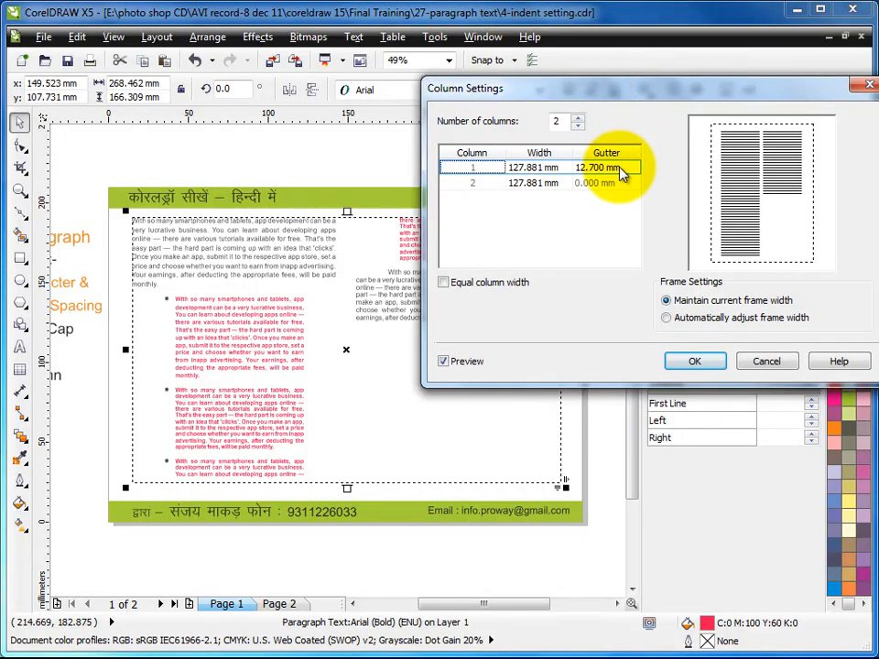
{"action": "left_click", "coordinate": [621, 172]}
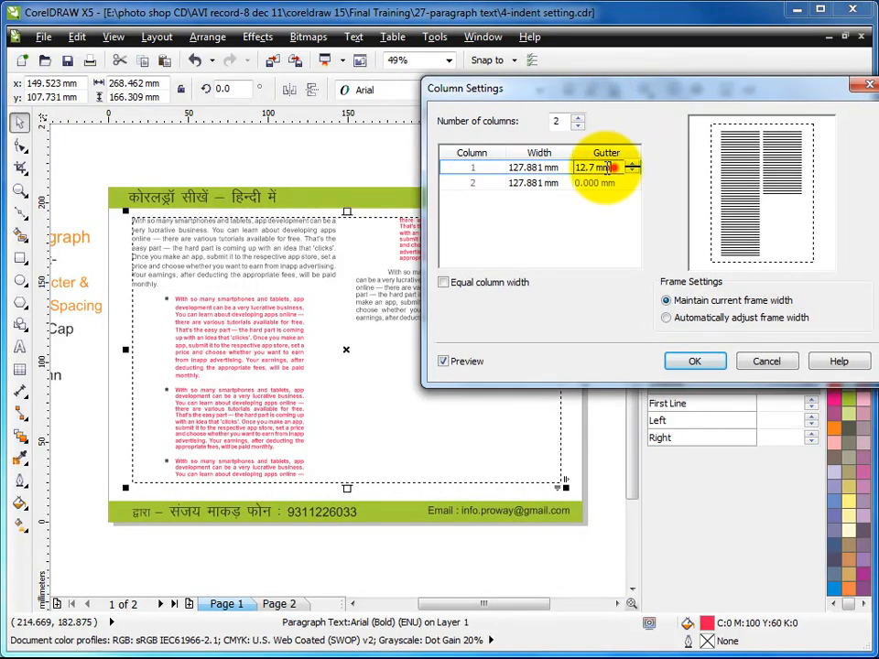
{"action": "left_click_drag", "start_coordinate": [607, 168], "coordinate": [543, 174]}
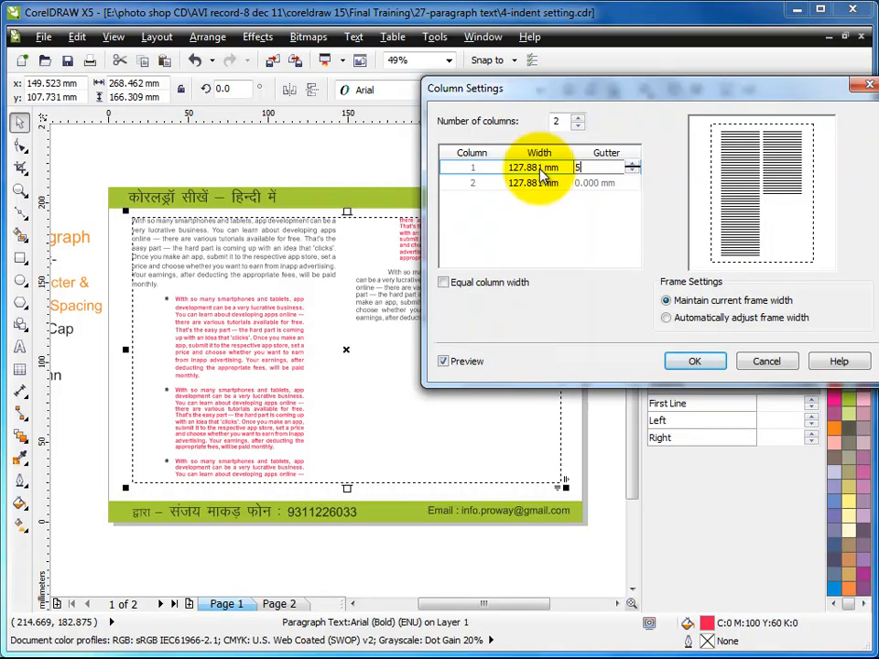
{"action": "left_click", "coordinate": [602, 182]}
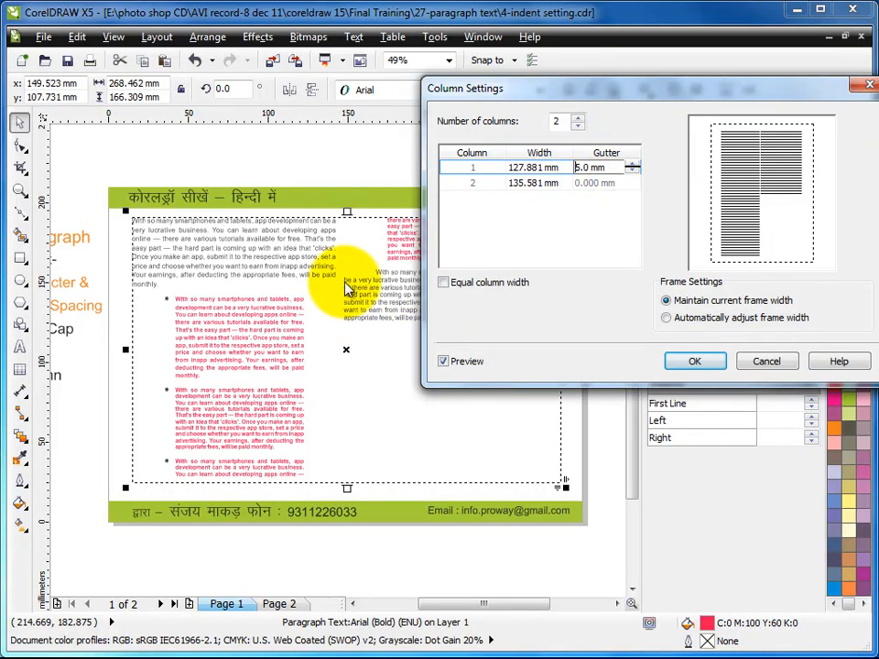
- Set the gutter after the first column to 12 mm, apply the column settings and deselect the text frame
{"action": "left_click_drag", "start_coordinate": [604, 169], "coordinate": [538, 186]}
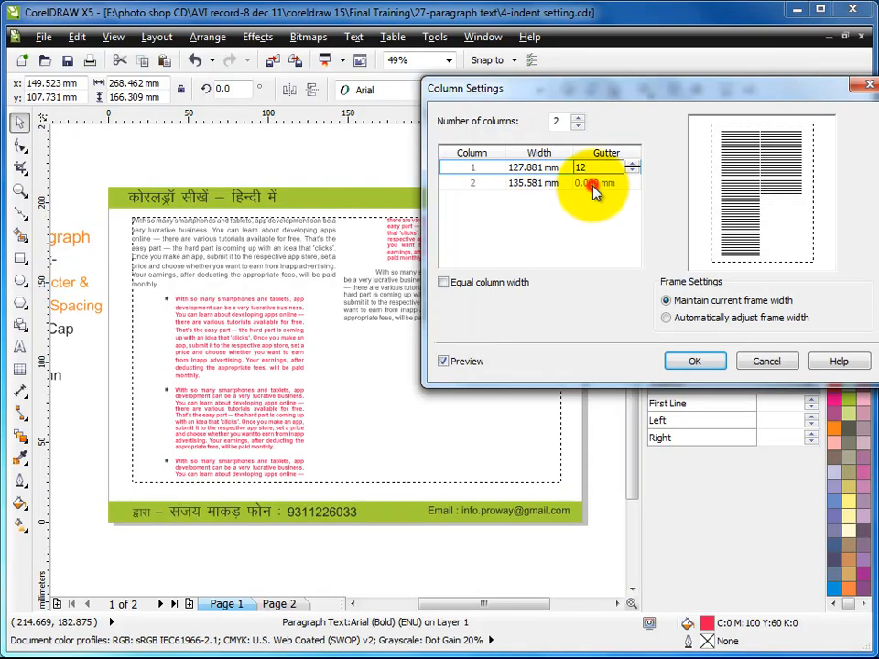
{"action": "left_click", "coordinate": [595, 186]}
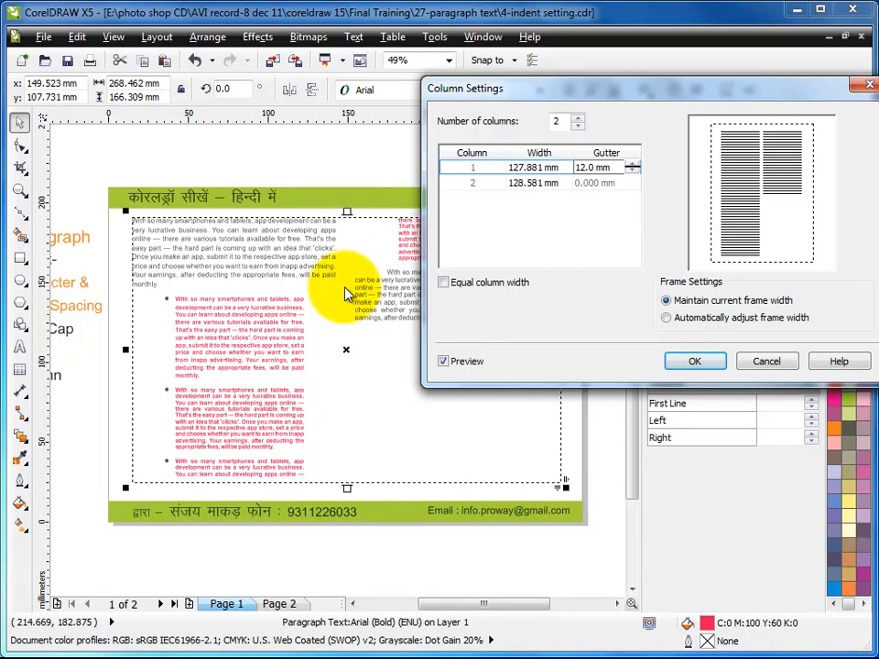
{"action": "left_click", "coordinate": [701, 363]}
{"action": "left_click", "coordinate": [502, 149]}
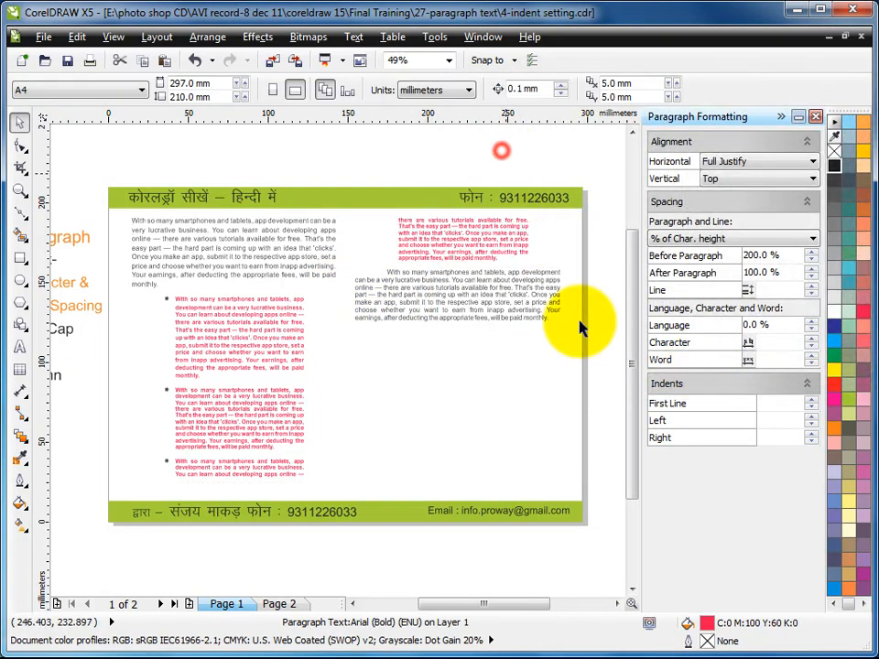
- Shift the text frame about 5 mm right and down, and narrow its gutter directly on the page to about 9 mm
{"action": "left_click_drag", "start_coordinate": [506, 310], "coordinate": [503, 302]}
{"action": "left_click", "coordinate": [19, 348]}
{"action": "left_click", "coordinate": [332, 242]}
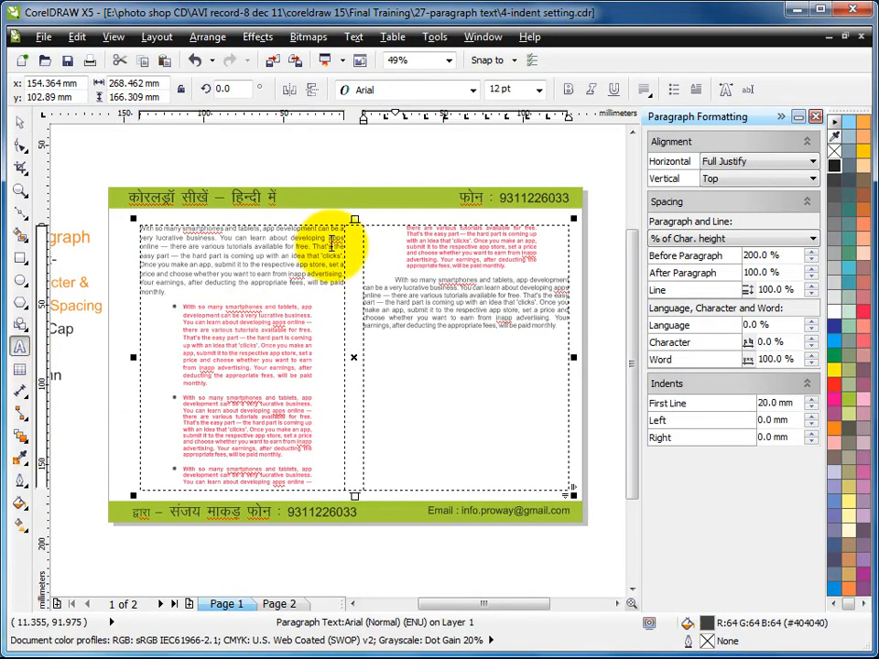
{"action": "key", "text": "ctrl+End"}
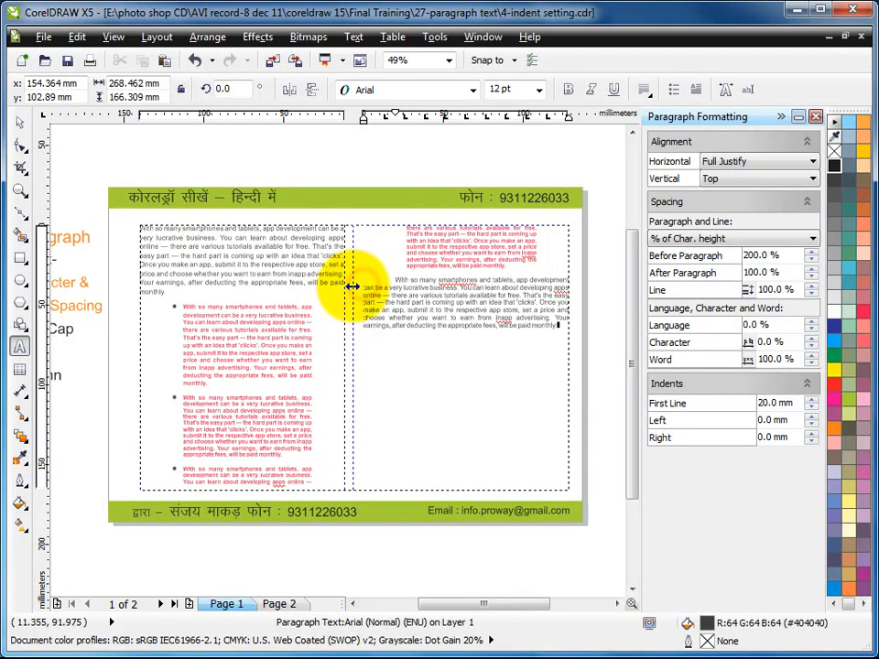
{"action": "left_click_drag", "start_coordinate": [357, 287], "coordinate": [402, 281]}
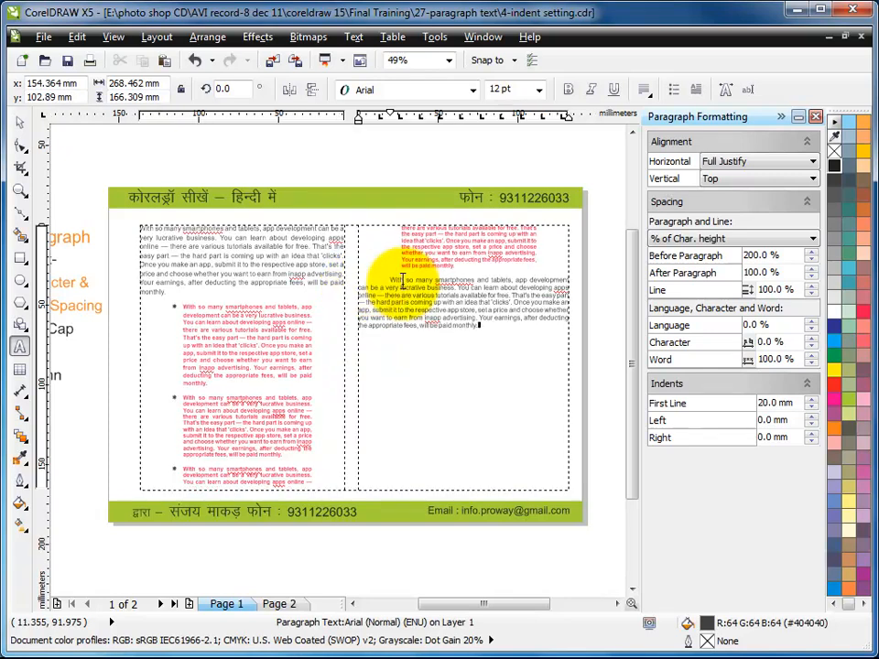
{"action": "left_click", "coordinate": [19, 122]}
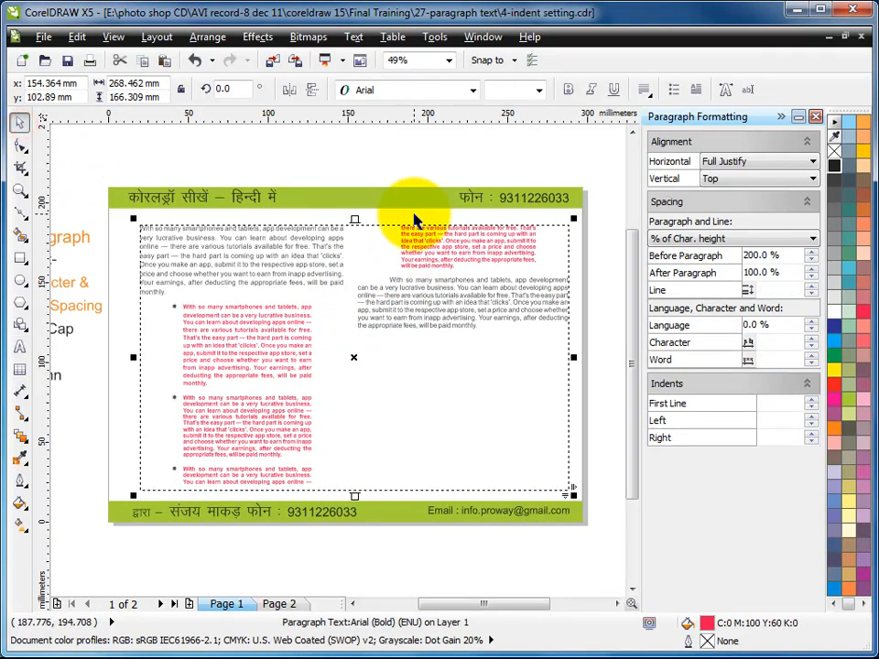
- Check the column widths and gutter in the text frame's column settings and close them without changes
{"action": "scroll", "coordinate": [367, 440], "scroll_direction": "down", "scroll_amount": 1}
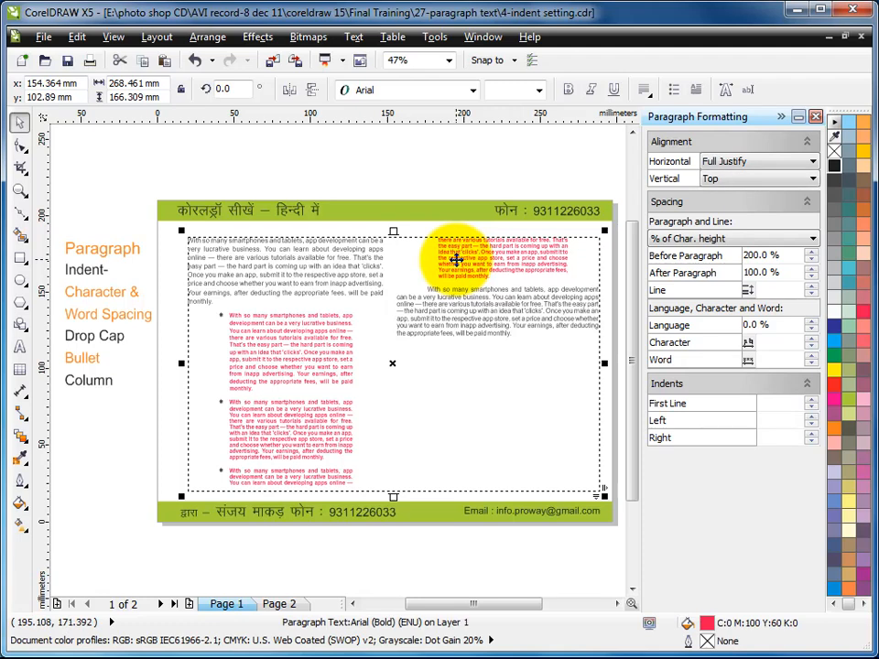
{"action": "left_click", "coordinate": [353, 37]}
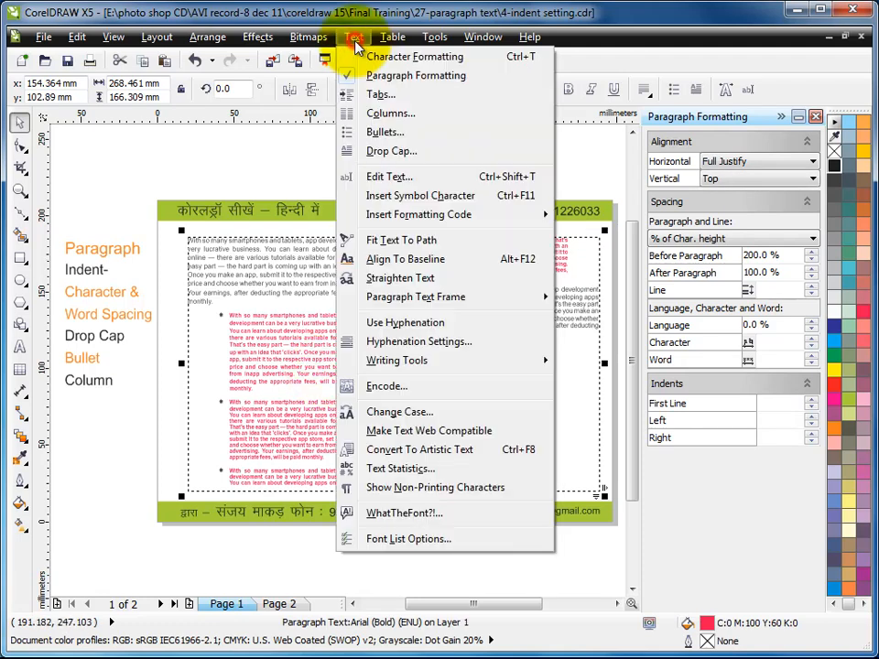
{"action": "left_click", "coordinate": [393, 112]}
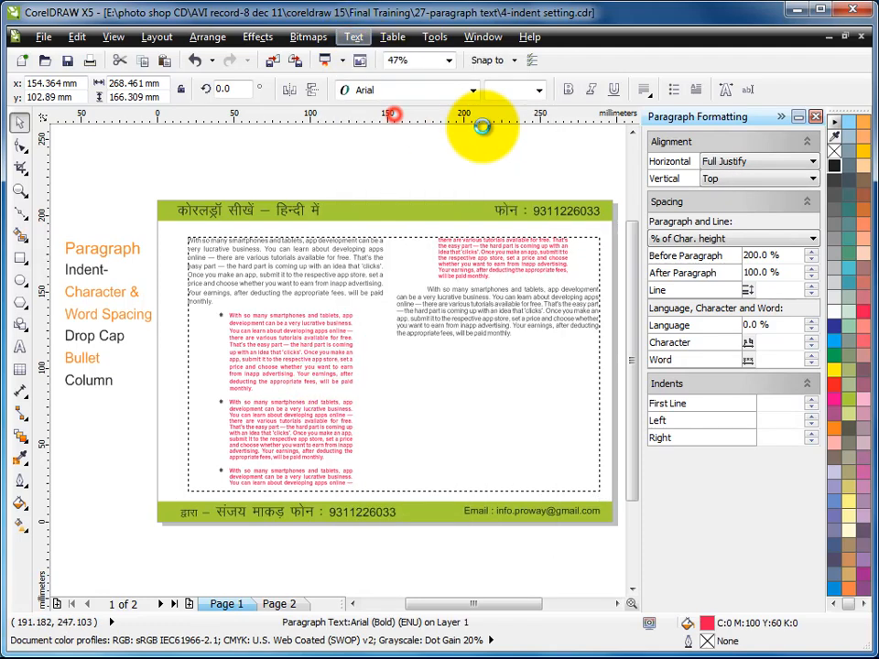
{"action": "left_click_drag", "start_coordinate": [494, 194], "coordinate": [642, 135]}
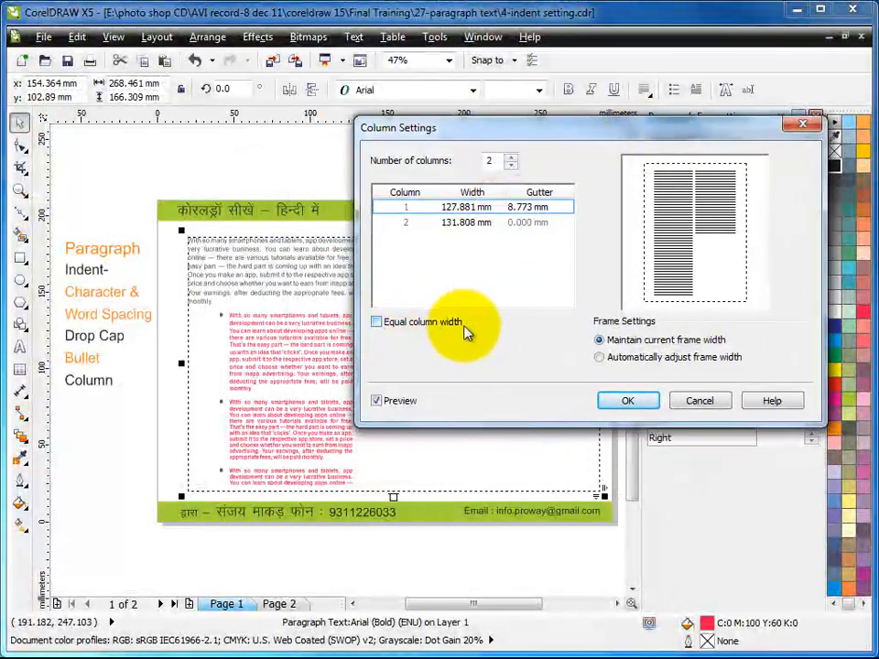
{"action": "left_click", "coordinate": [700, 401]}
- Compare the column widths by moving a temporary rectangle, about 128 by 43 mm, from the first paragraph onto the last one, and delete it
{"action": "left_click", "coordinate": [20, 257]}
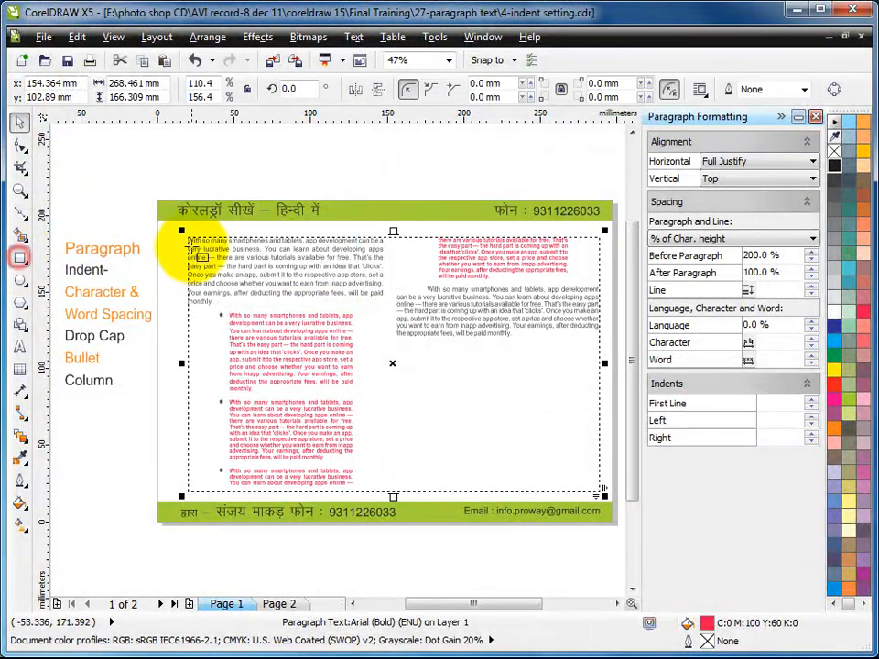
{"action": "left_click_drag", "start_coordinate": [188, 236], "coordinate": [388, 307]}
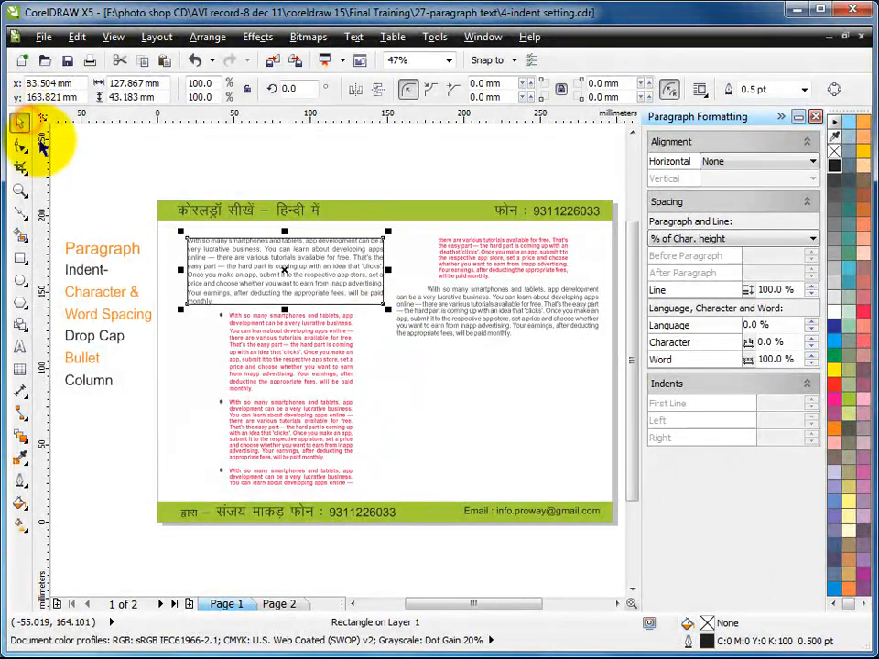
{"action": "left_click", "coordinate": [20, 122]}
{"action": "left_click_drag", "start_coordinate": [285, 275], "coordinate": [496, 313]}
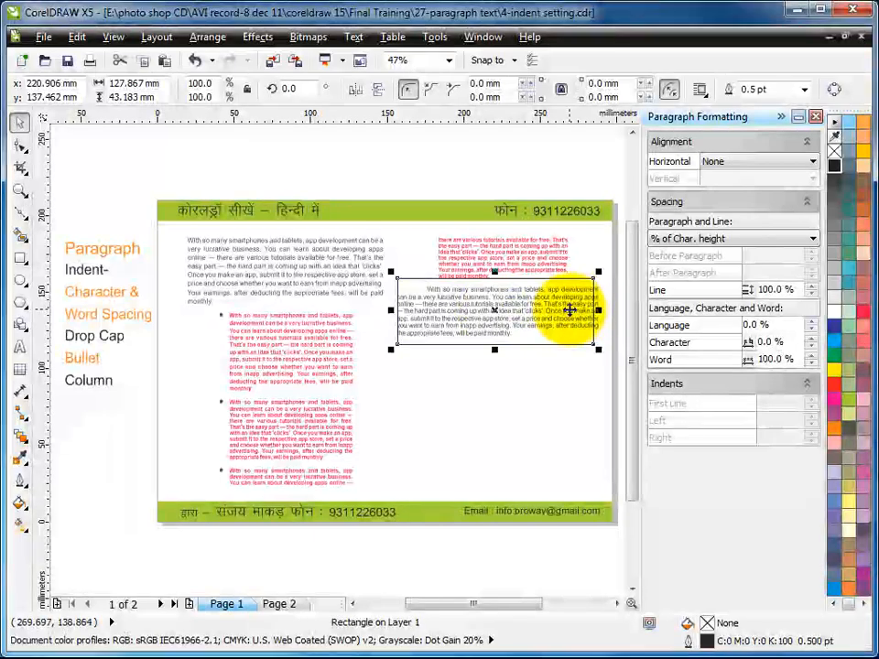
{"action": "key", "text": "Delete"}
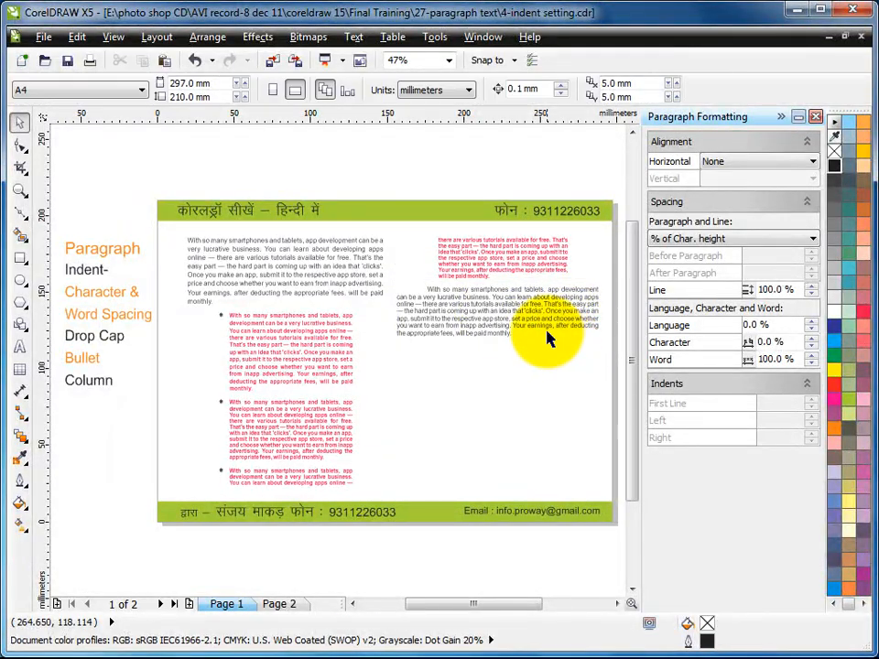
- Apply equal column width to the two columns of the paragraph text frame
{"action": "left_click", "coordinate": [514, 300]}
{"action": "left_click", "coordinate": [354, 37]}
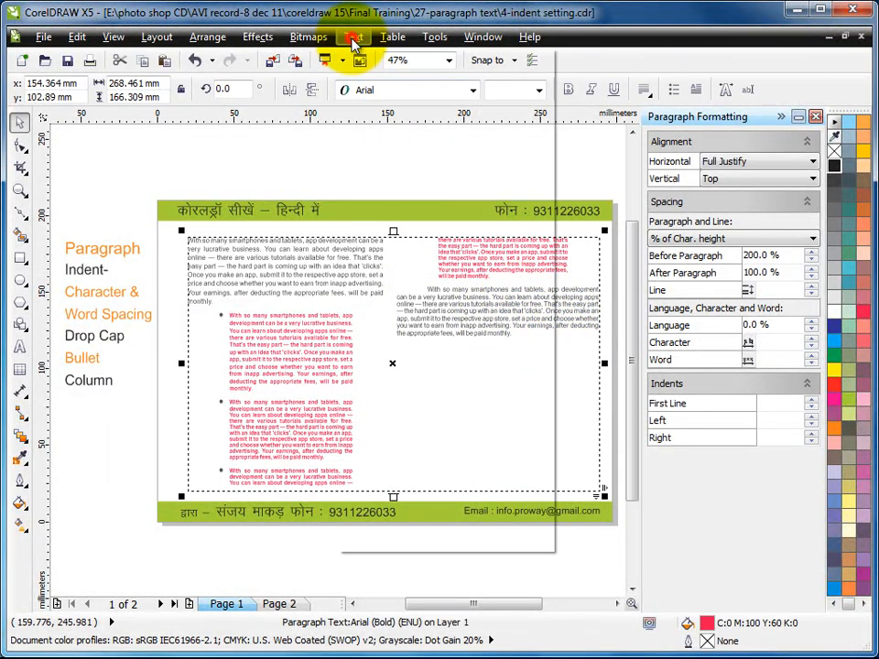
{"action": "left_click", "coordinate": [390, 115]}
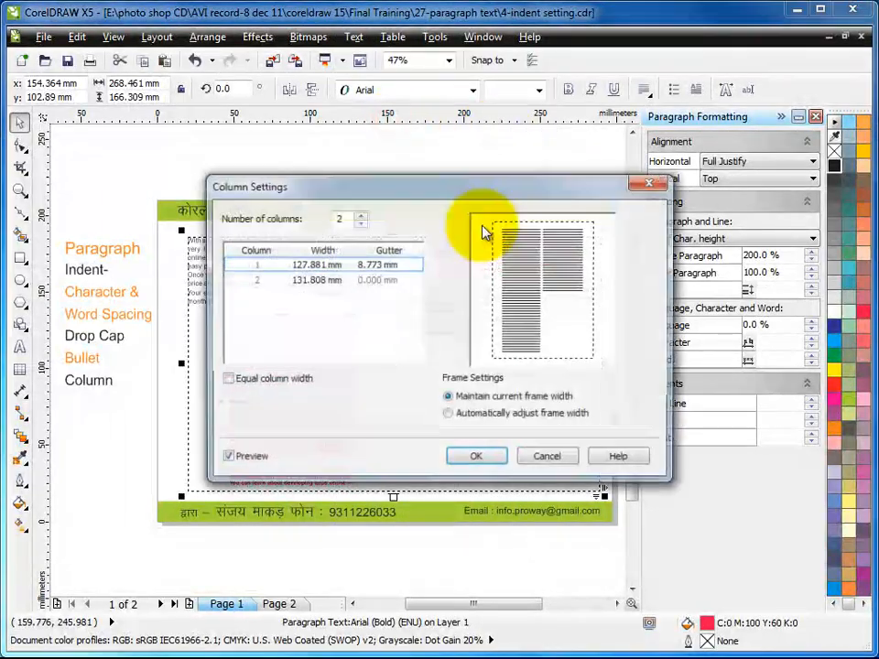
{"action": "left_click", "coordinate": [230, 381]}
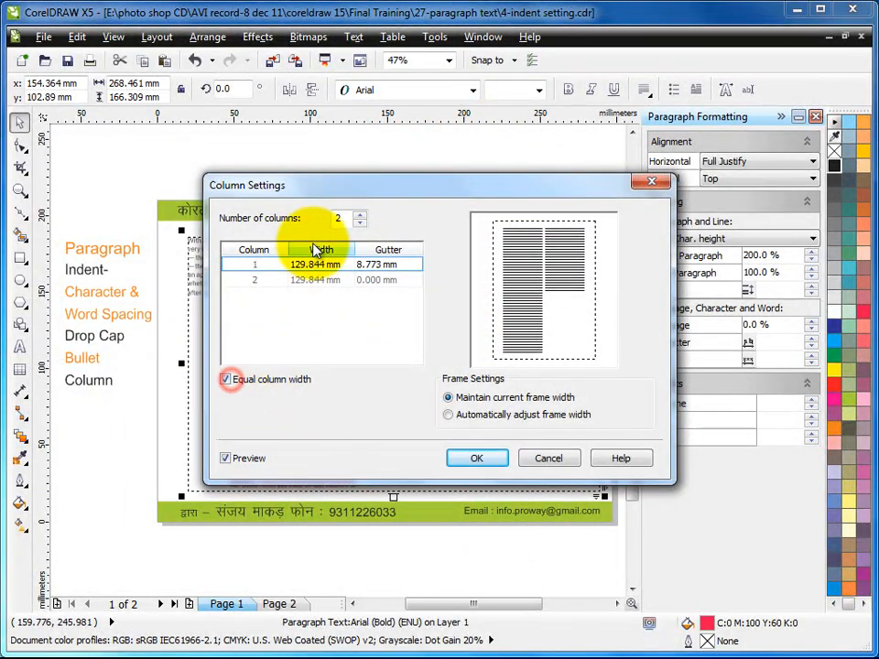
{"action": "left_click_drag", "start_coordinate": [321, 188], "coordinate": [625, 126]}
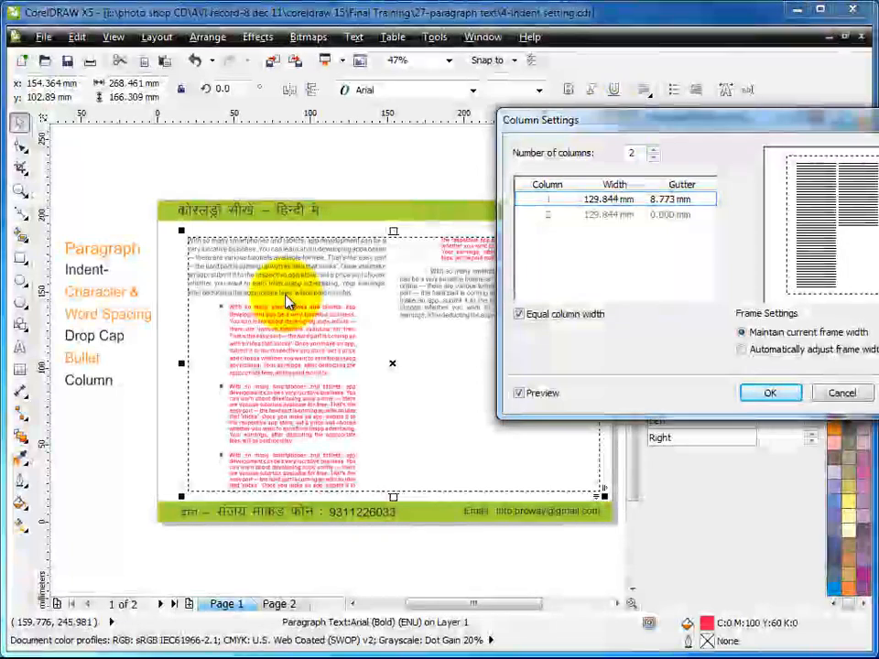
{"action": "left_click", "coordinate": [771, 393]}
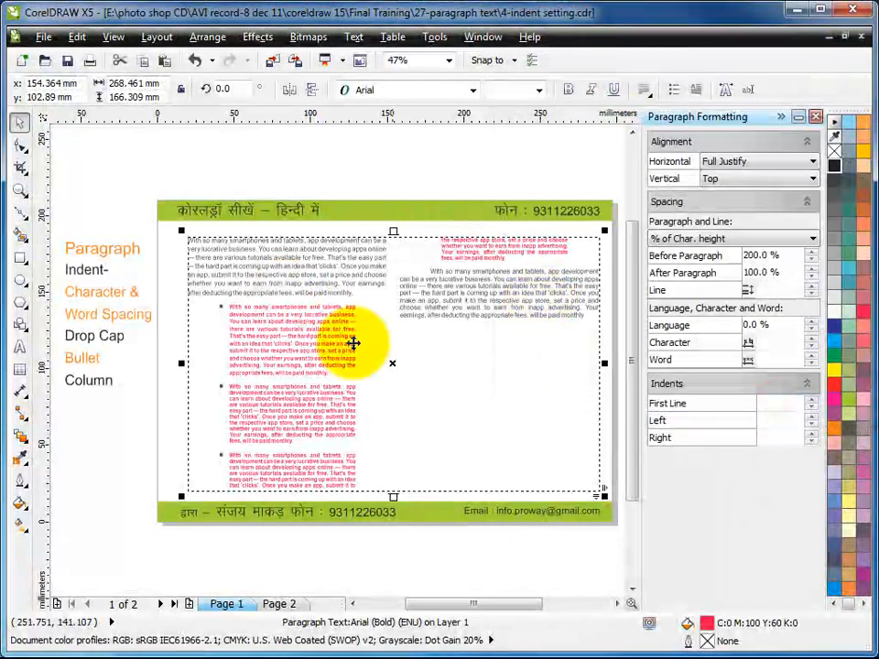
- Compare the equalized columns with a temporary rectangle, about 130 by 42 mm, moved from the first to the second column, and remove it
{"action": "left_click", "coordinate": [20, 257]}
{"action": "left_click_drag", "start_coordinate": [187, 237], "coordinate": [390, 306]}
{"action": "left_click", "coordinate": [20, 121]}
{"action": "left_click_drag", "start_coordinate": [284, 268], "coordinate": [495, 288]}
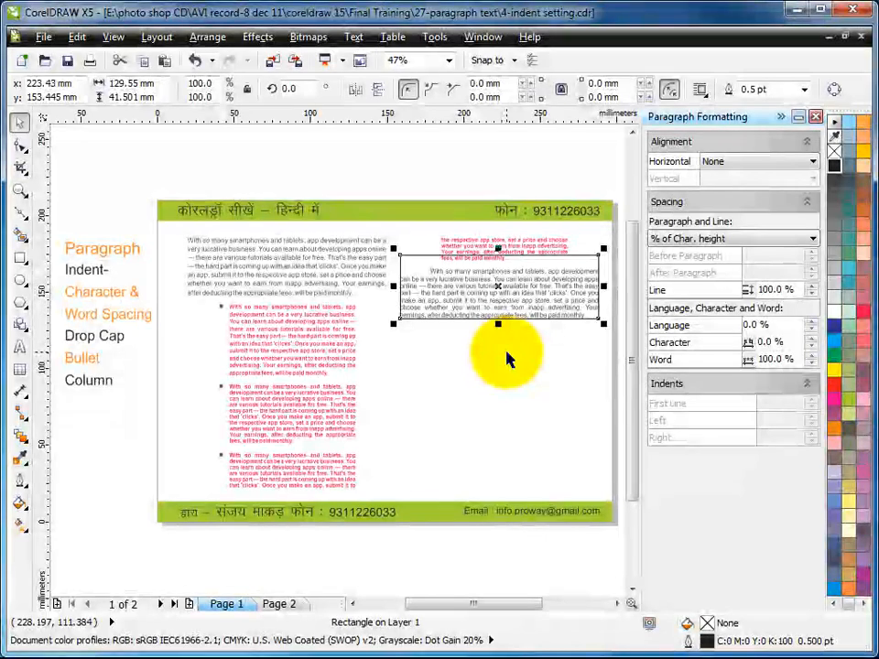
{"action": "left_click", "coordinate": [507, 357]}
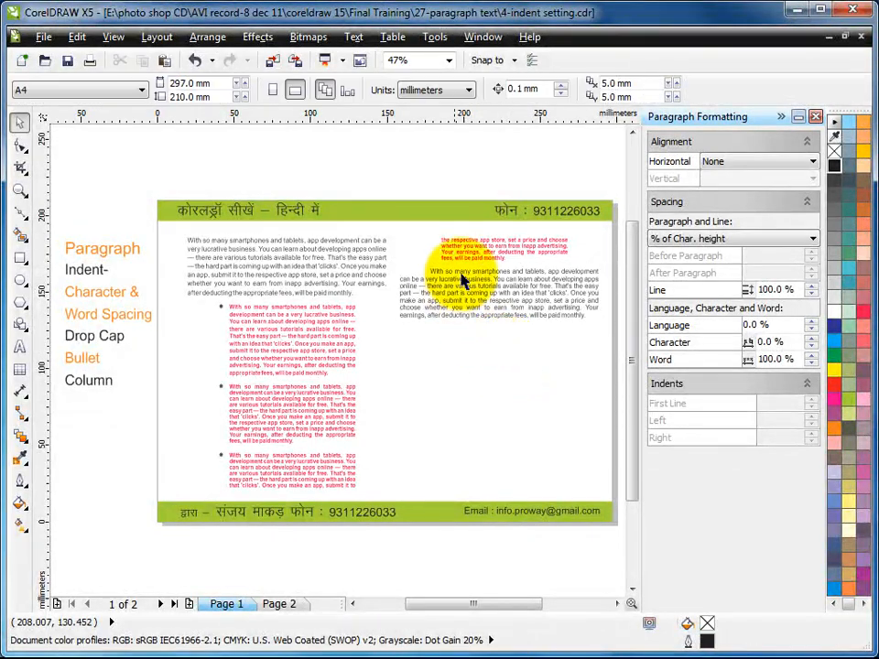
- Review the equal column width and frame width options in the paragraph text frame's column settings, keeping the current frame width
{"action": "left_click", "coordinate": [487, 314]}
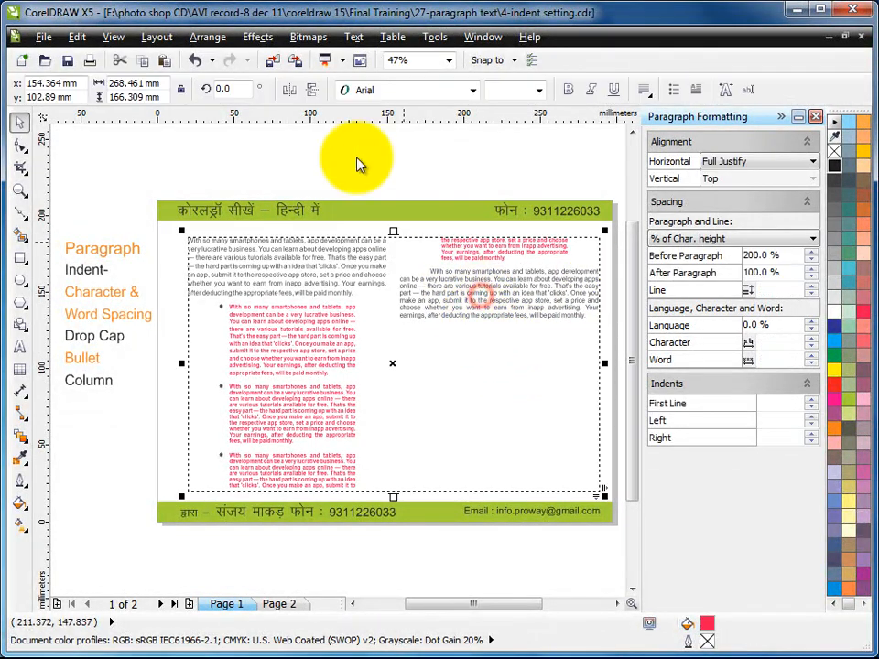
{"action": "left_click", "coordinate": [353, 37]}
{"action": "left_click", "coordinate": [391, 113]}
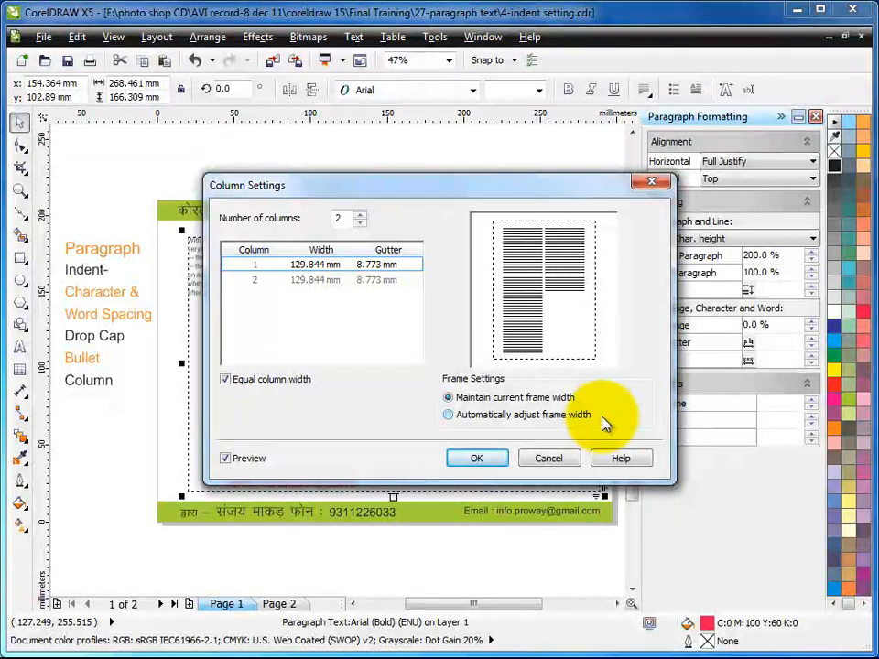
{"action": "left_click_drag", "start_coordinate": [490, 185], "coordinate": [753, 91]}
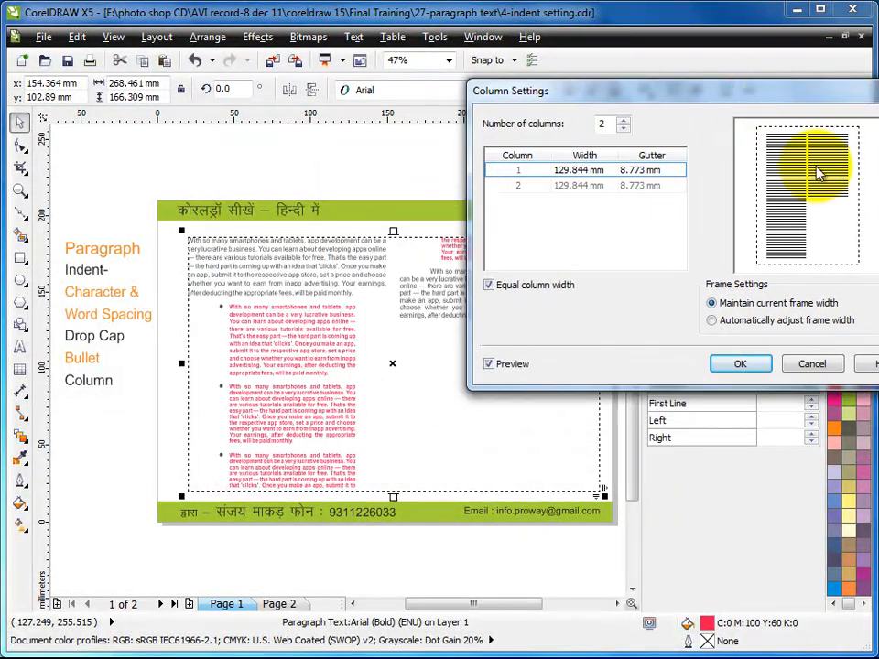
{"action": "left_click_drag", "start_coordinate": [589, 91], "coordinate": [598, 108]}
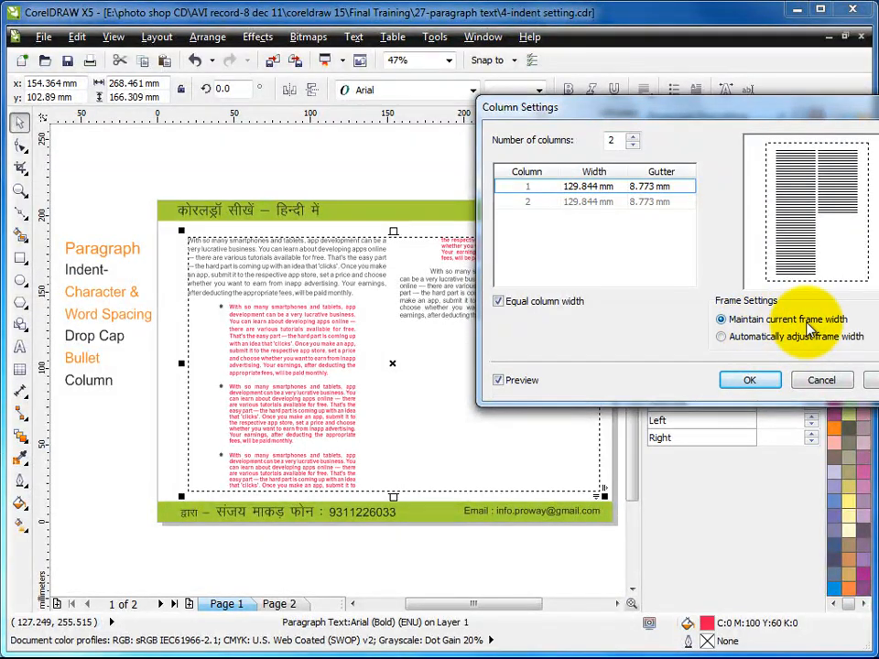
{"action": "left_click_drag", "start_coordinate": [638, 108], "coordinate": [708, 84]}
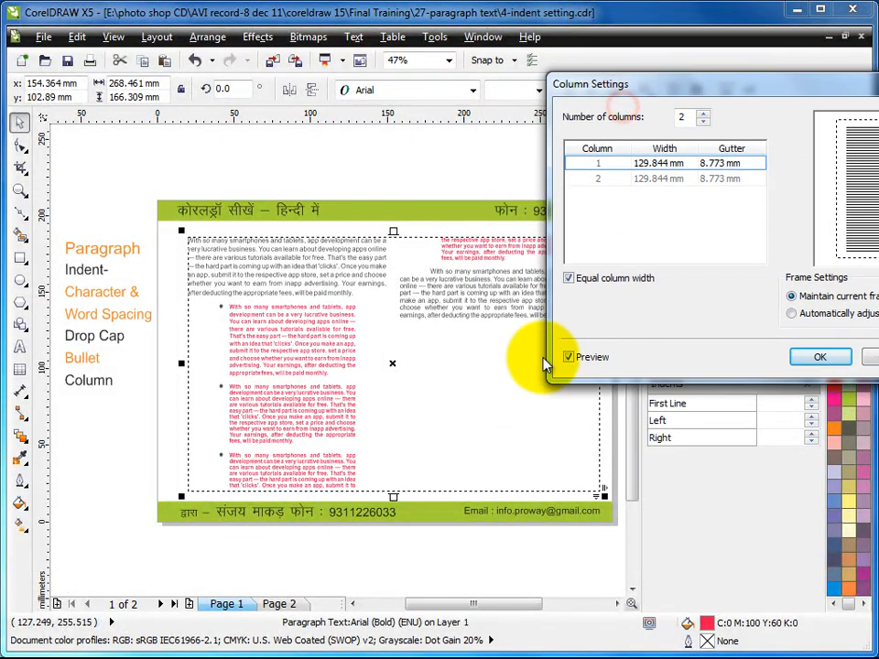
{"action": "left_click_drag", "start_coordinate": [623, 91], "coordinate": [219, 343]}
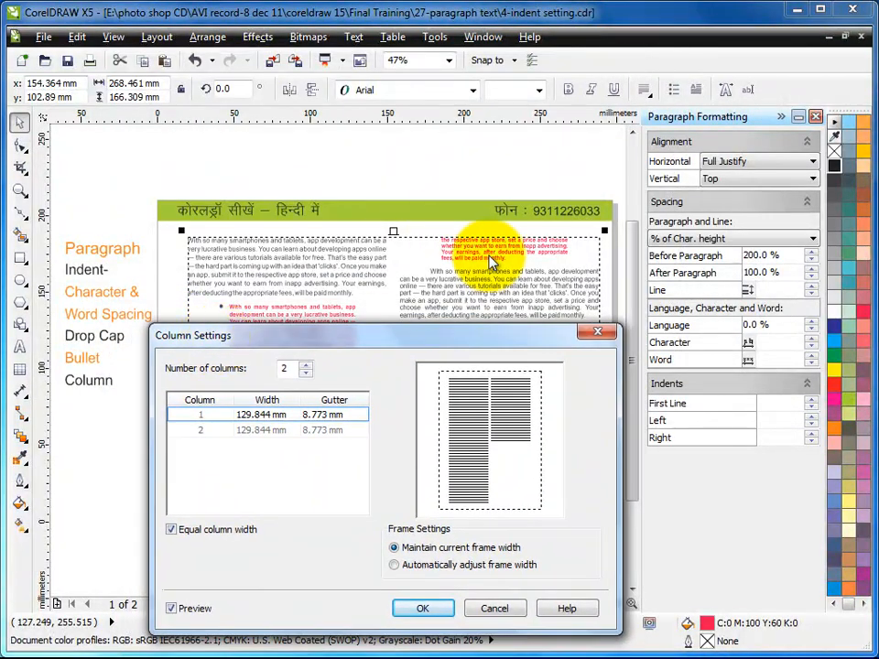
{"action": "left_click", "coordinate": [395, 549]}
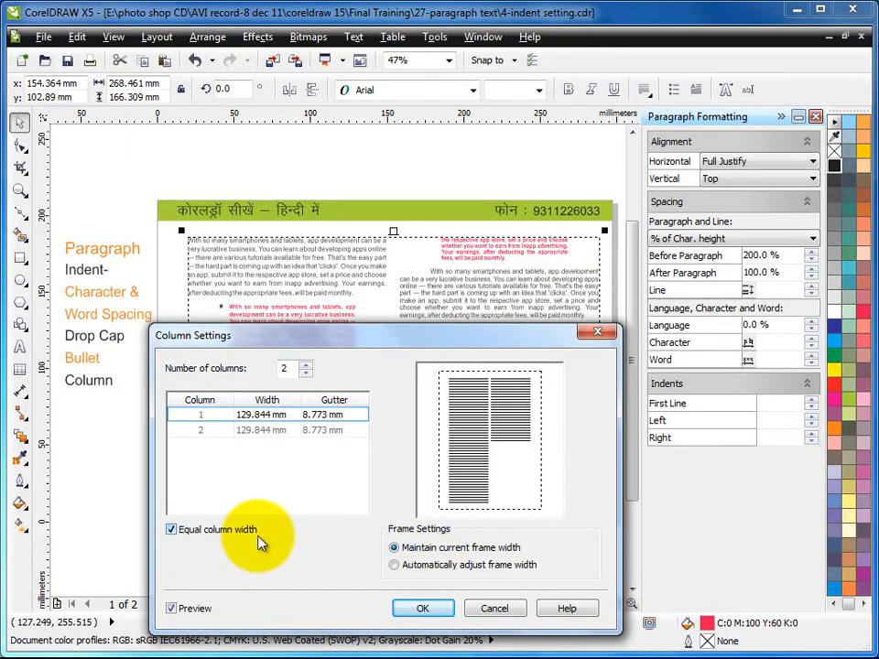
{"action": "left_click", "coordinate": [422, 606]}
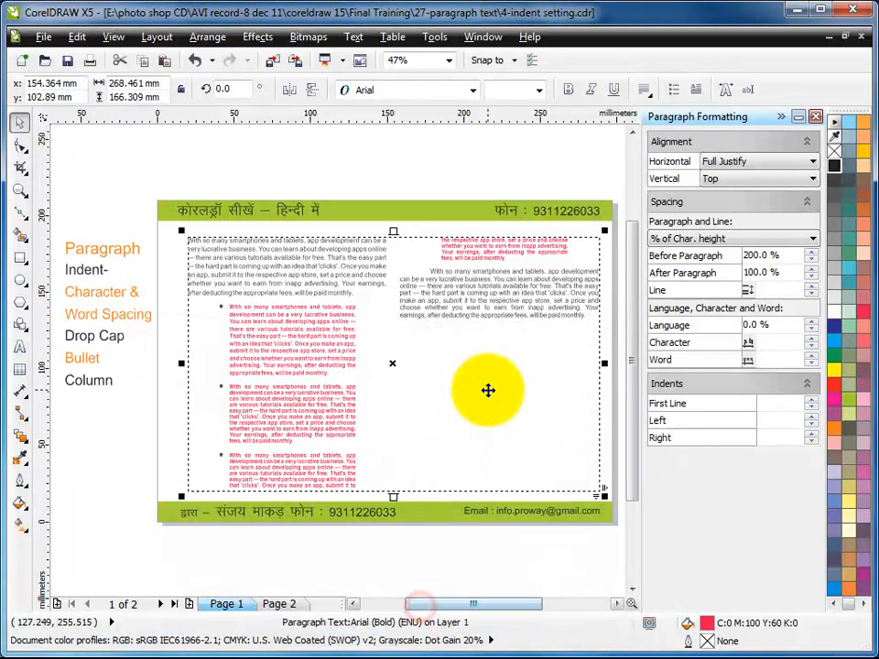
- Select the text from the first red bulleted paragraph into the start of the second and open its bullet settings
{"action": "left_click", "coordinate": [413, 176]}
{"action": "left_click", "coordinate": [314, 312]}
{"action": "left_click", "coordinate": [21, 191]}
{"action": "left_click_drag", "start_coordinate": [187, 291], "coordinate": [398, 428]}
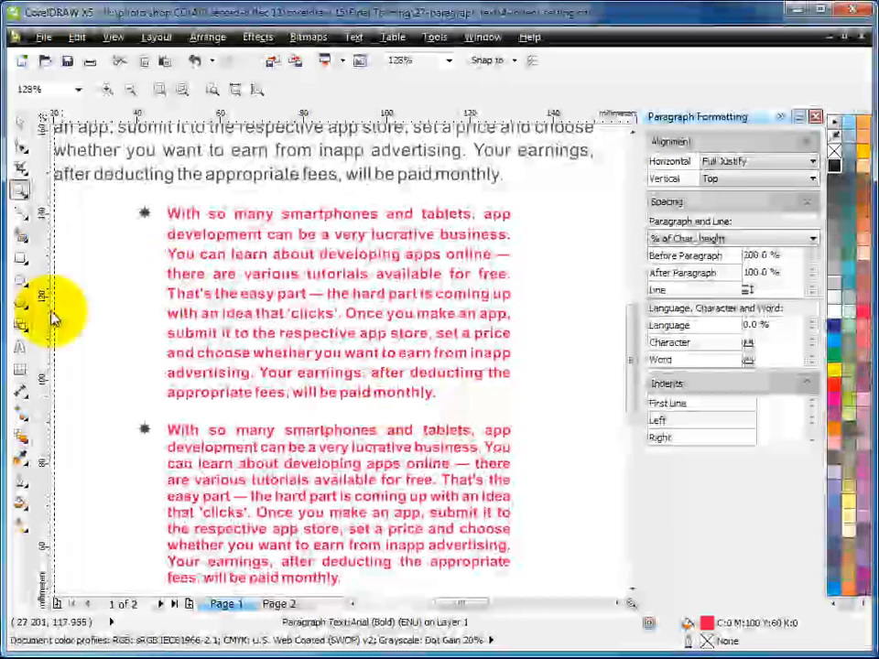
{"action": "left_click", "coordinate": [26, 346]}
{"action": "left_click_drag", "start_coordinate": [141, 216], "coordinate": [260, 448]}
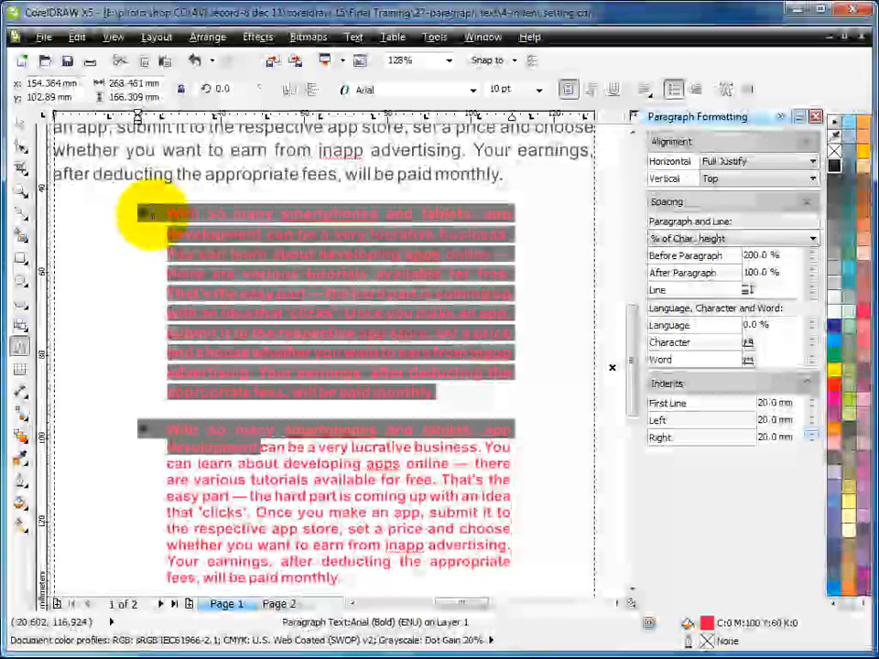
{"action": "left_click", "coordinate": [354, 36]}
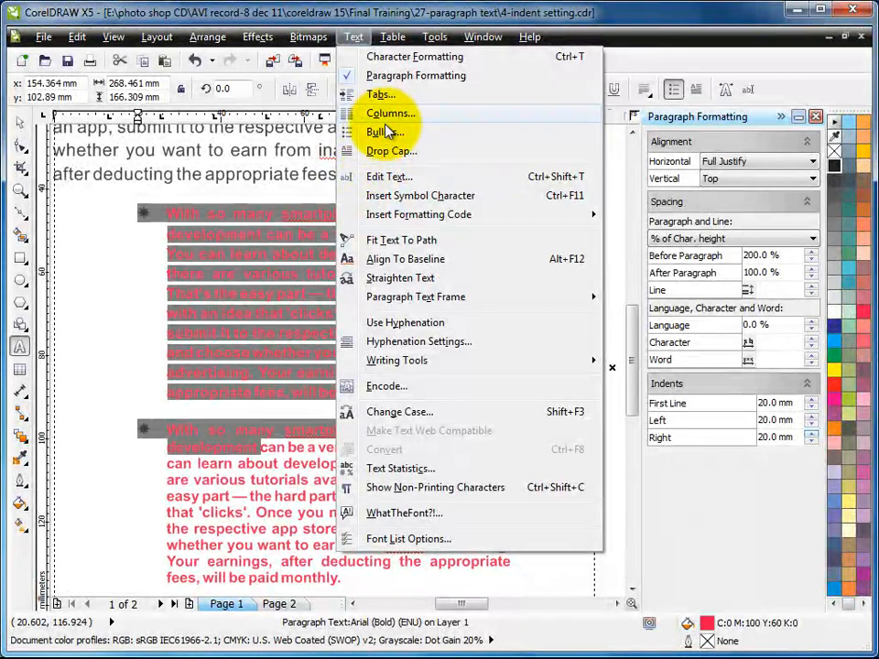
{"action": "key", "text": "Escape"}
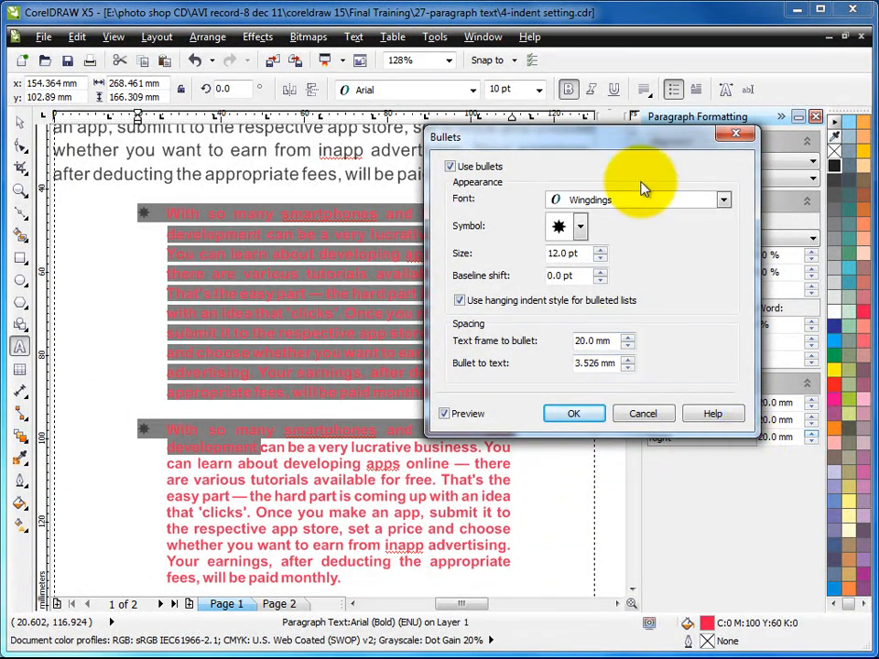
{"action": "left_click_drag", "start_coordinate": [632, 139], "coordinate": [558, 117]}
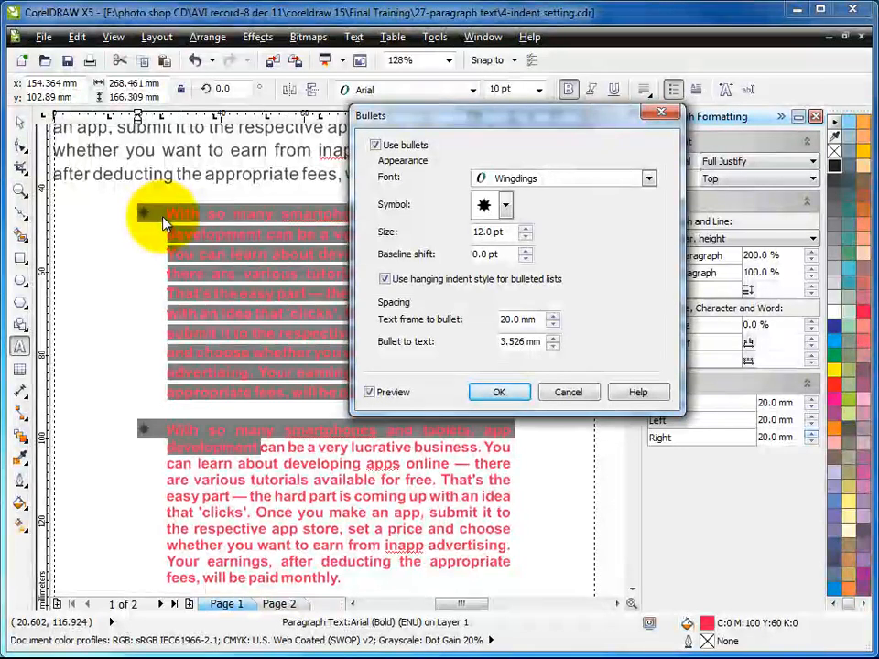
- Preview bullet-to-text spacings of 2 mm and 1 mm on the selected bulleted paragraphs
{"action": "left_click_drag", "start_coordinate": [544, 343], "coordinate": [439, 355]}
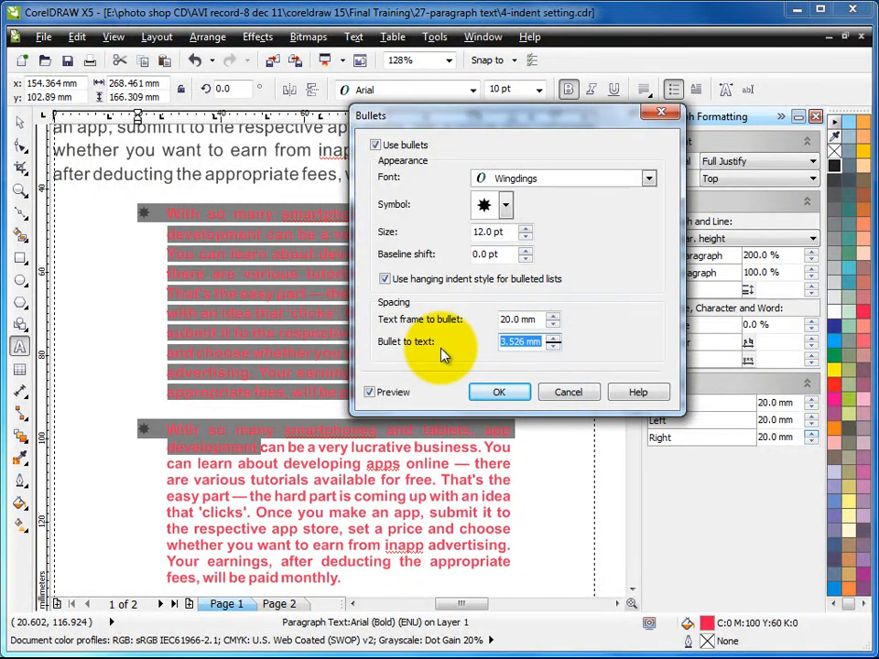
{"action": "type", "text": "2"}
{"action": "left_click", "coordinate": [531, 320]}
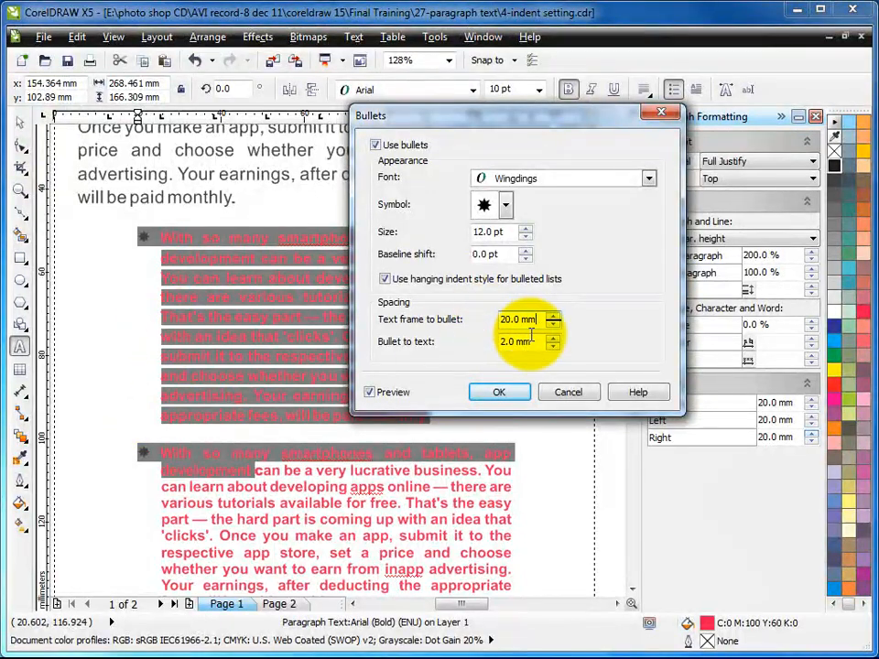
{"action": "left_click_drag", "start_coordinate": [542, 343], "coordinate": [452, 361]}
{"action": "type", "text": "1"}
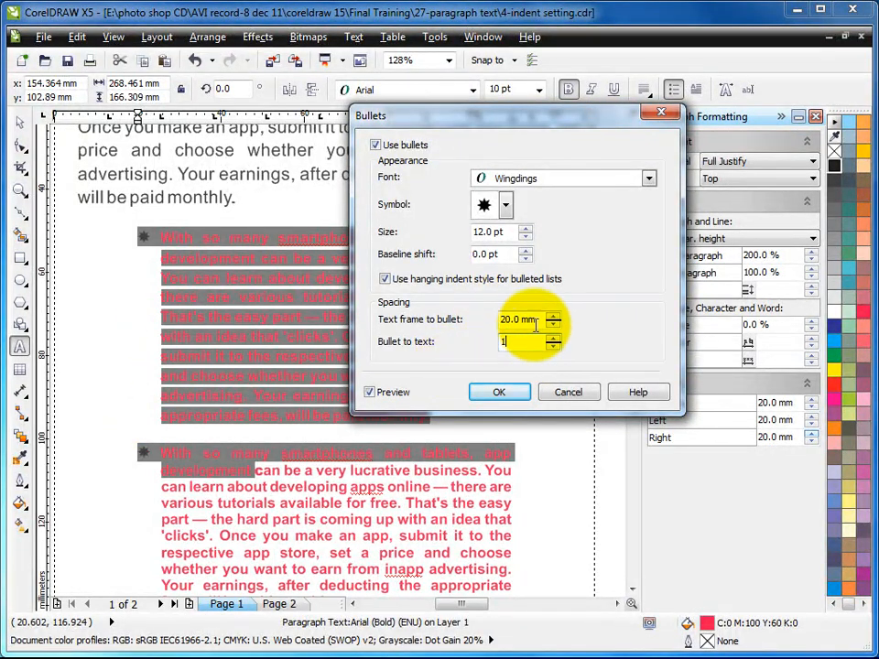
{"action": "left_click", "coordinate": [527, 321]}
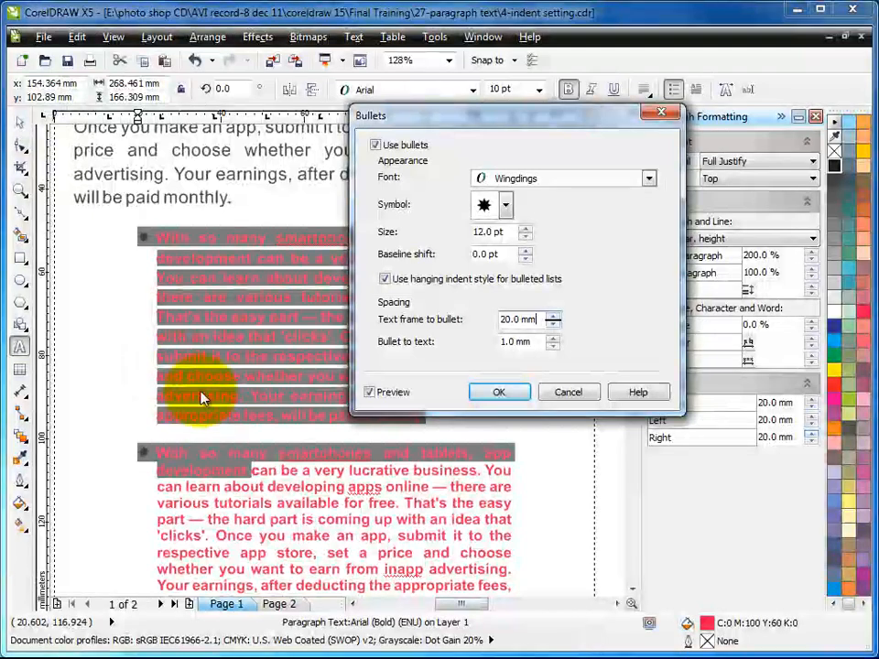
- Apply a bullet-to-text spacing of 5 mm and a text-frame-to-bullet spacing of 10 mm to the selected paragraphs
{"action": "left_click_drag", "start_coordinate": [539, 344], "coordinate": [460, 356]}
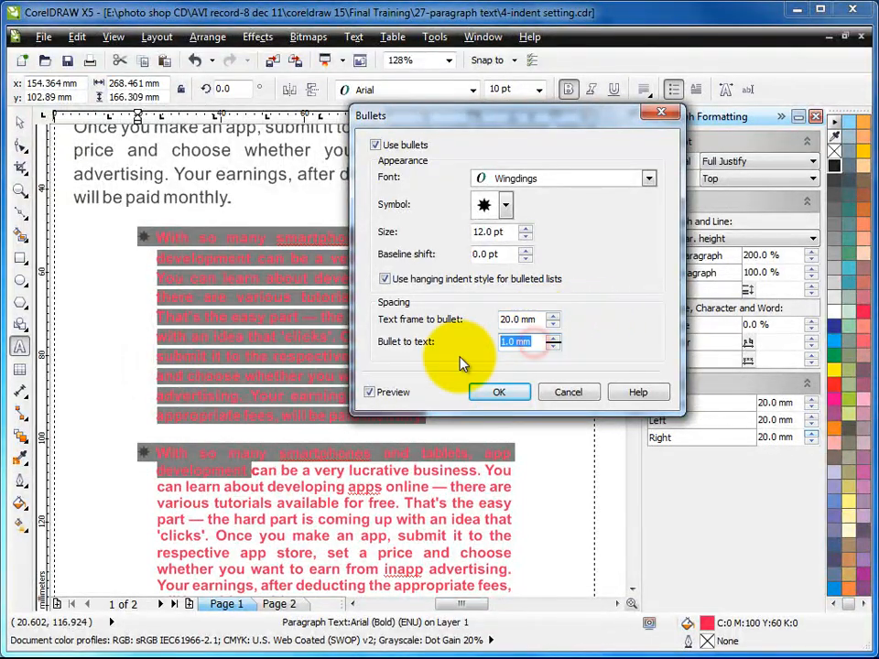
{"action": "type", "text": "5"}
{"action": "left_click", "coordinate": [526, 320]}
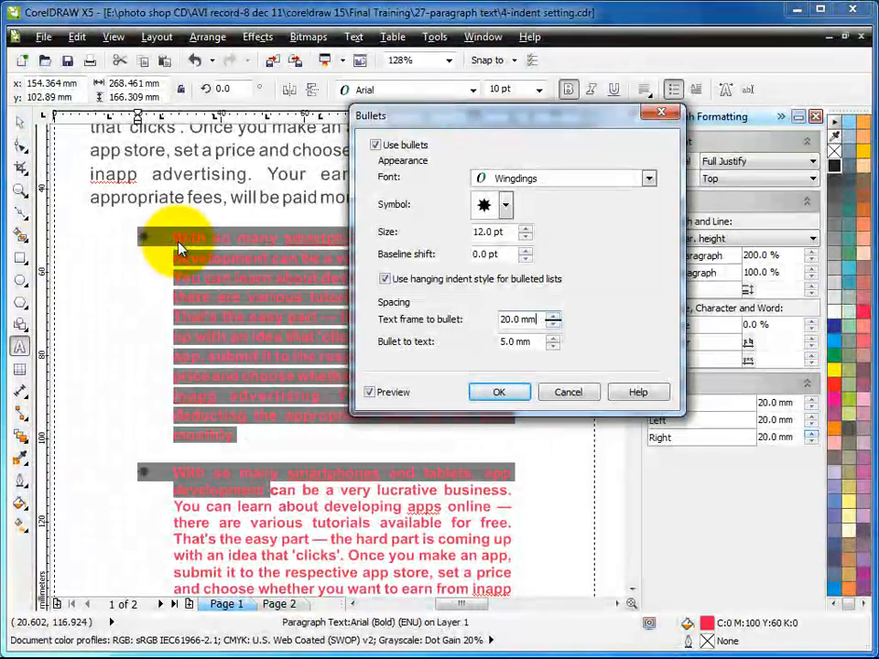
{"action": "left_click_drag", "start_coordinate": [533, 320], "coordinate": [448, 324]}
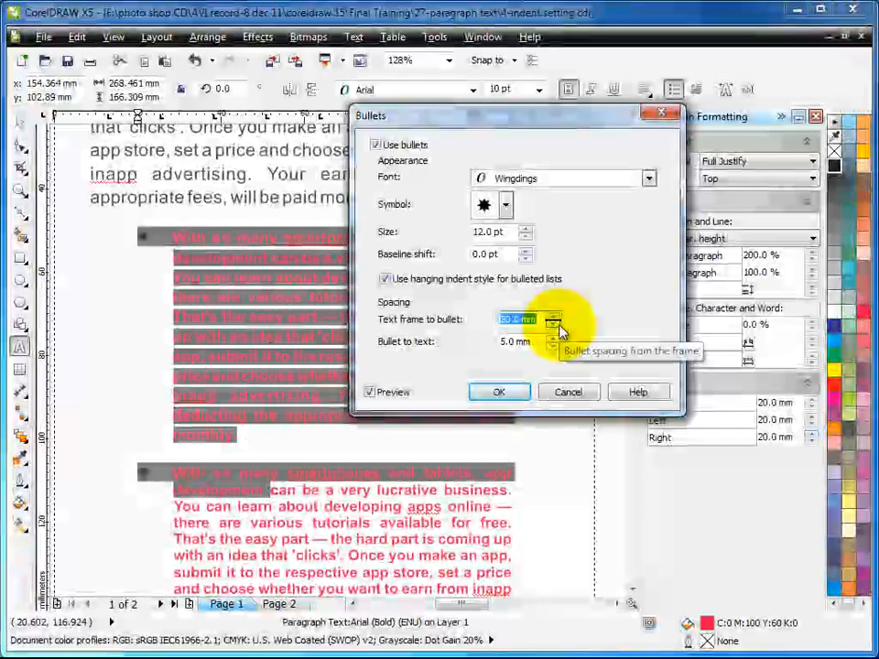
{"action": "type", "text": "10"}
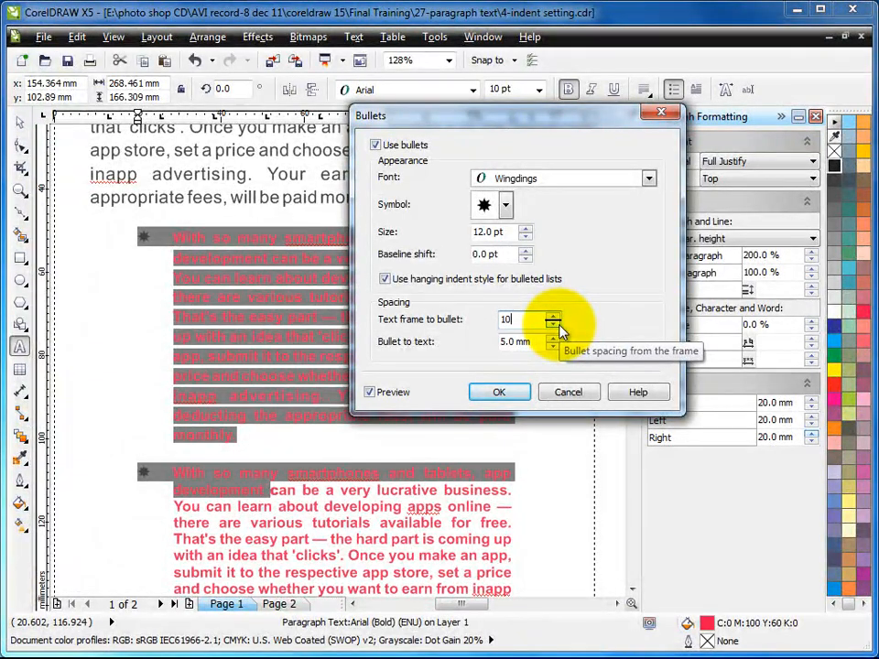
{"action": "left_click", "coordinate": [538, 343]}
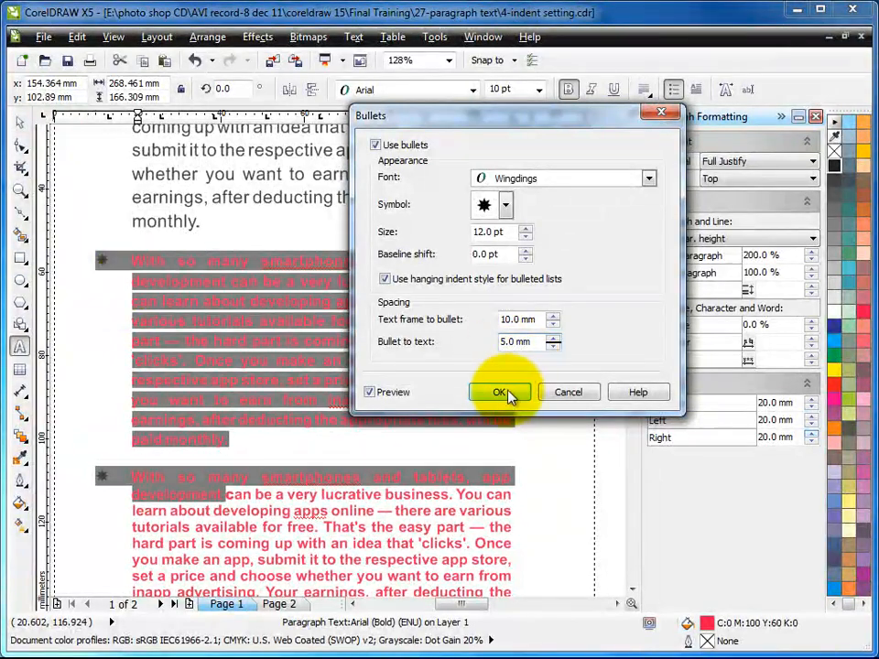
{"action": "left_click", "coordinate": [501, 392]}
- Remove the bullet from the grey first paragraph of the text frame
{"action": "scroll", "coordinate": [453, 329], "scroll_direction": "down", "scroll_amount": 3}
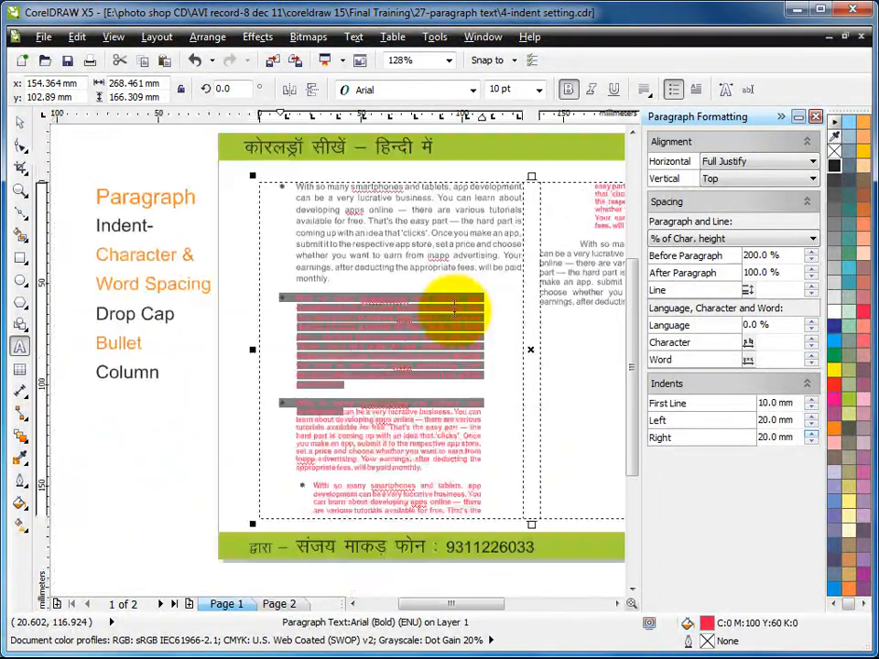
{"action": "left_click", "coordinate": [311, 195]}
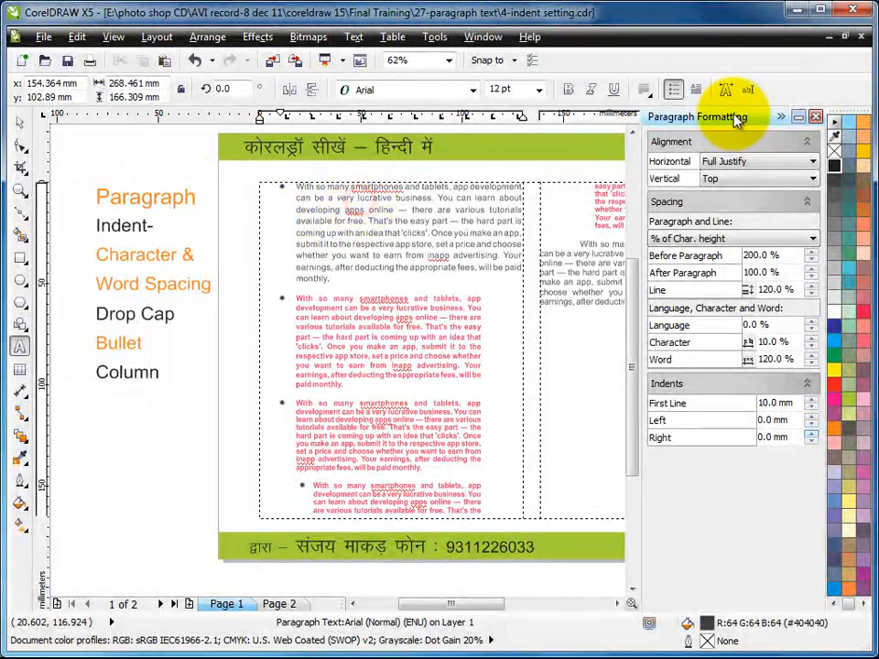
{"action": "left_click", "coordinate": [673, 89]}
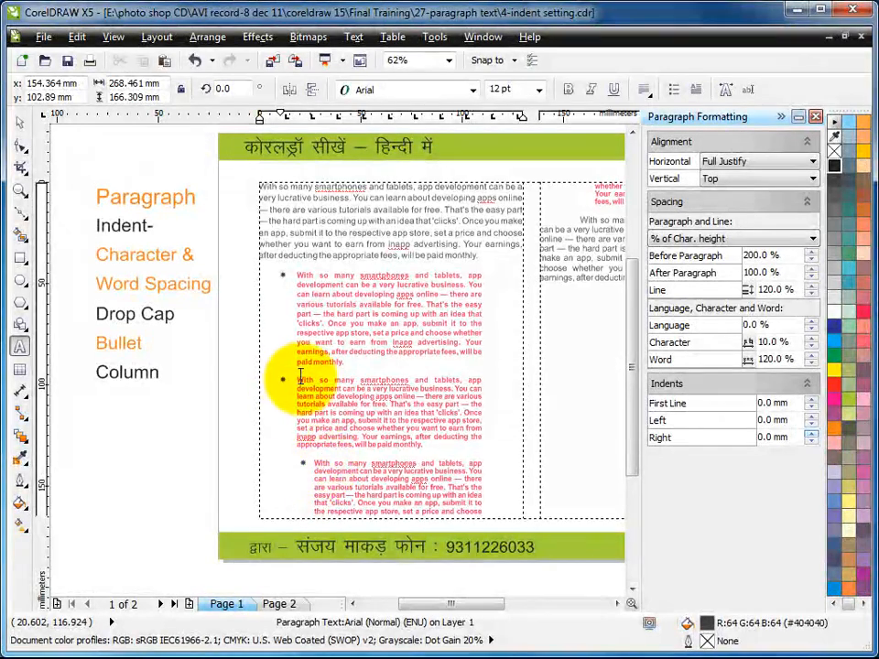
- Merge the third red bulleted paragraph into the one above and split it off again so it takes over that bullet spacing
{"action": "left_click", "coordinate": [321, 459]}
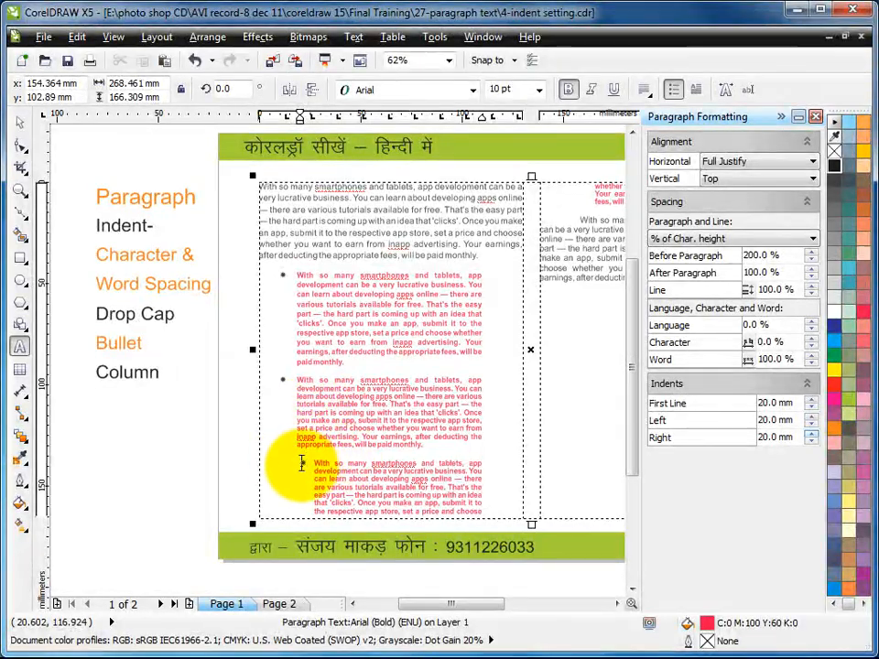
{"action": "left_click", "coordinate": [301, 464]}
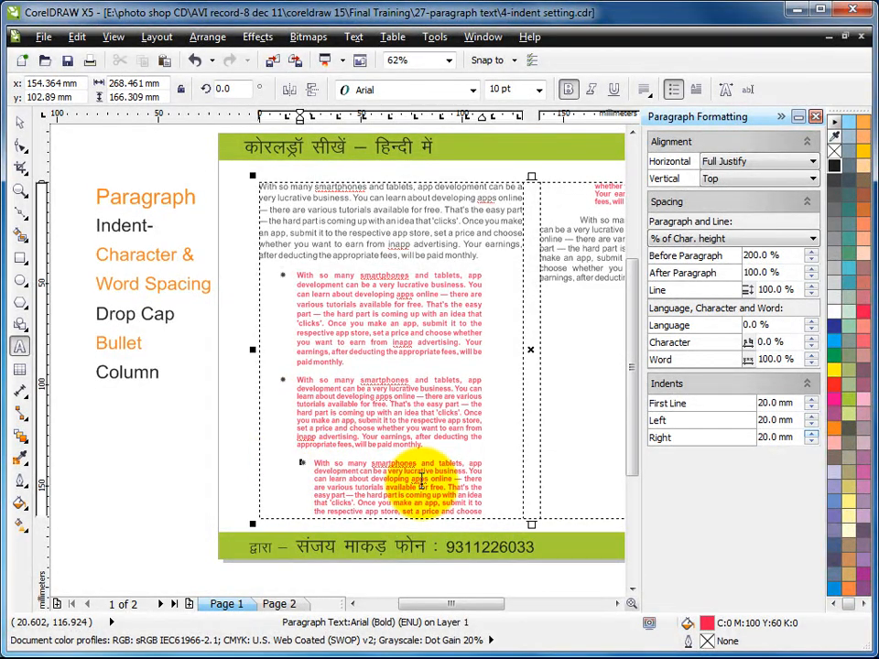
{"action": "key", "text": "BackSpace"}
{"action": "key", "text": "Return"}
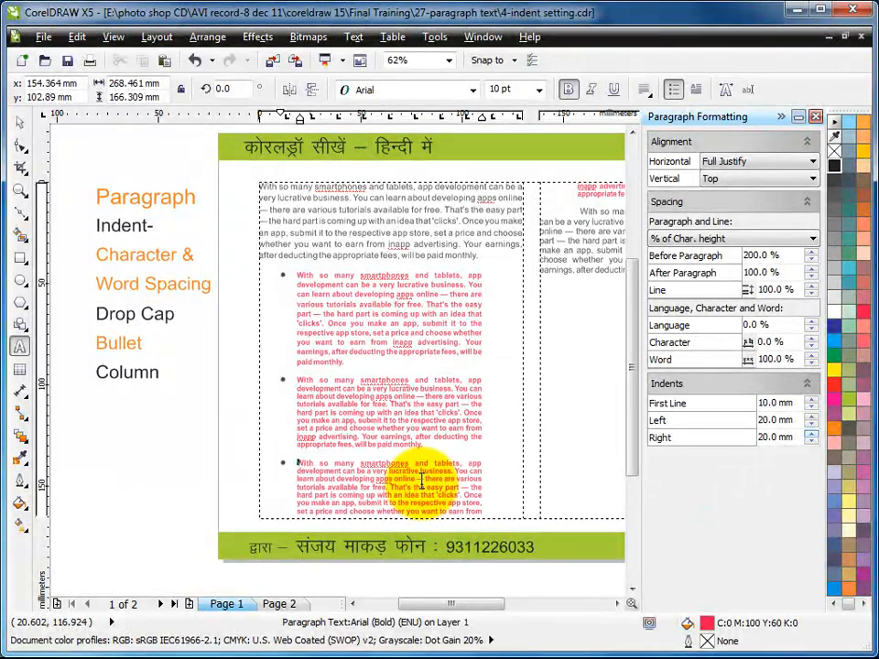
{"action": "key", "text": "Escape"}
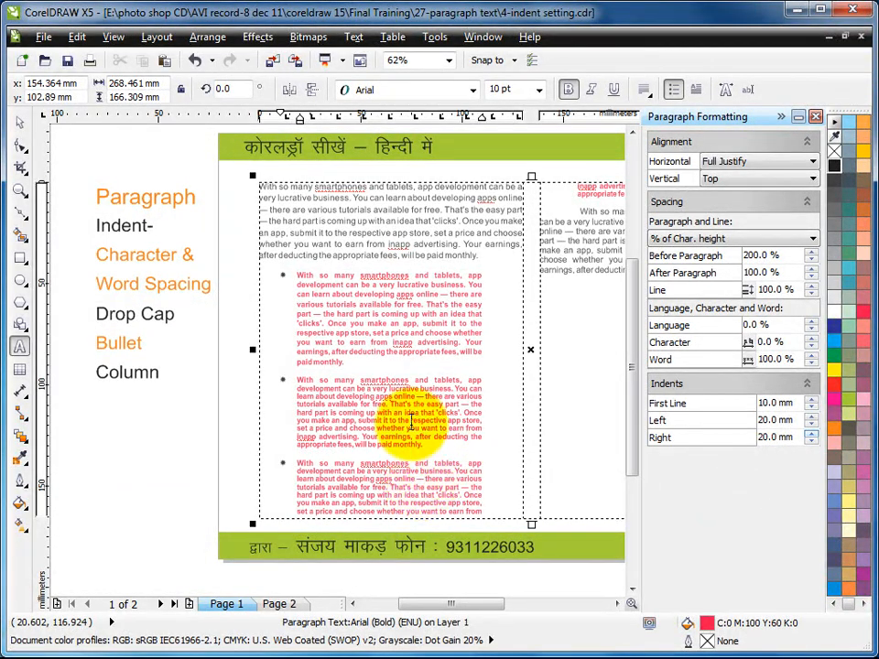